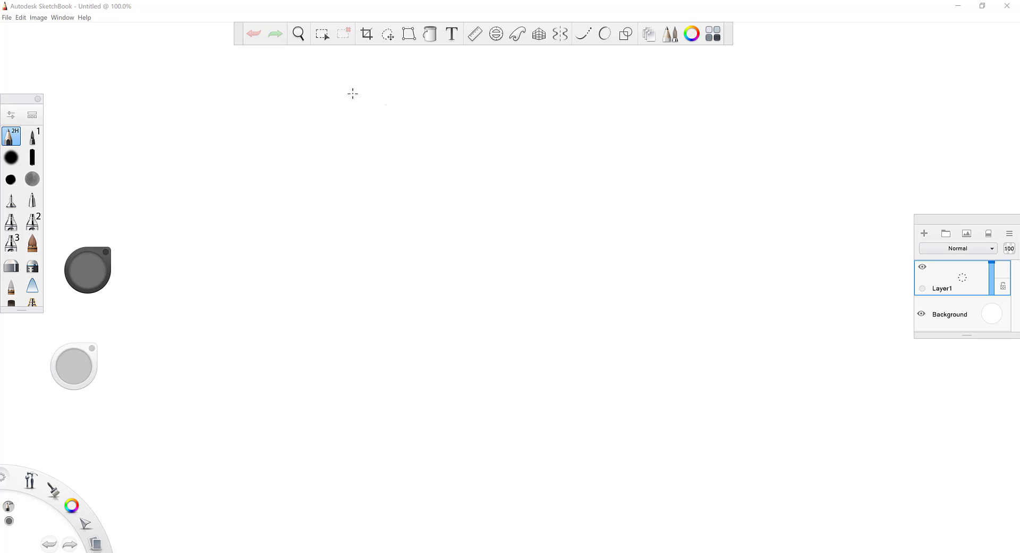
Step: Sketch long winding freehand curves across the canvas on Layer1 using the brush marked 1
click(297, 36)
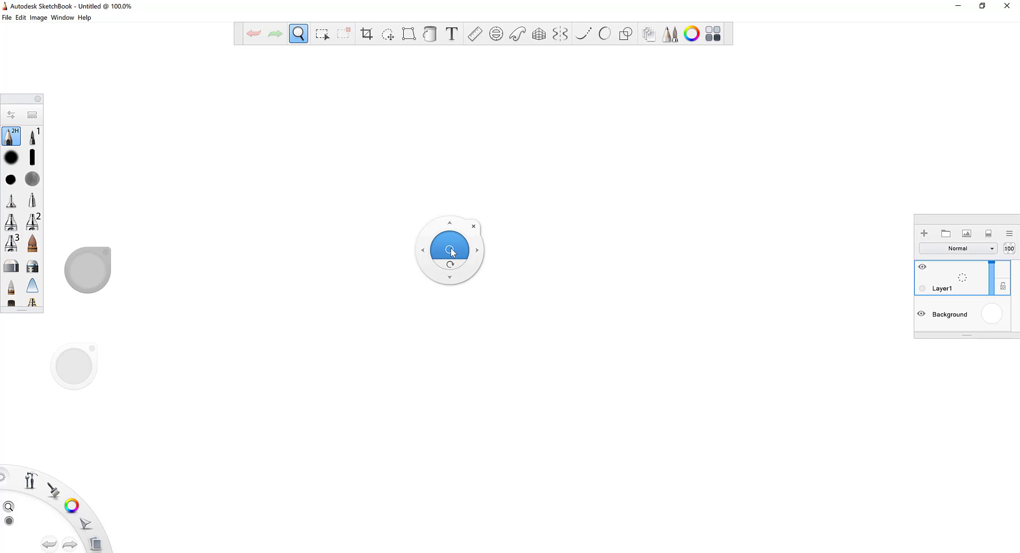
click(524, 219)
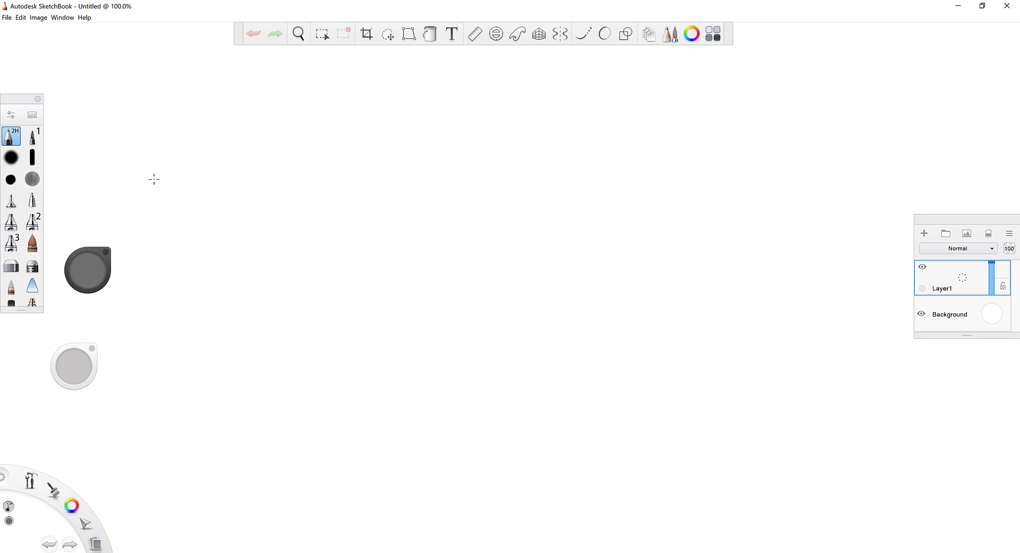
click(33, 136)
drag(151, 185, 157, 178)
mouse_move(282, 148)
mouse_down()
mouse_move(537, 208)
mouse_move(665, 380)
mouse_move(503, 398)
mouse_move(203, 375)
mouse_move(181, 289)
mouse_up()
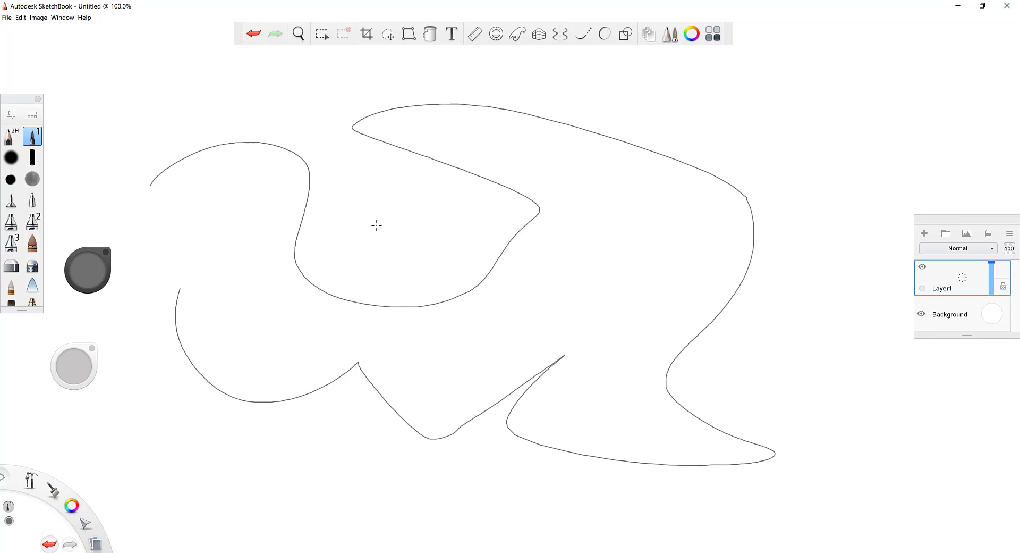
Step: Shift the canvas around within the view using the Zoom/Rotate/Move Canvas tool
click(299, 33)
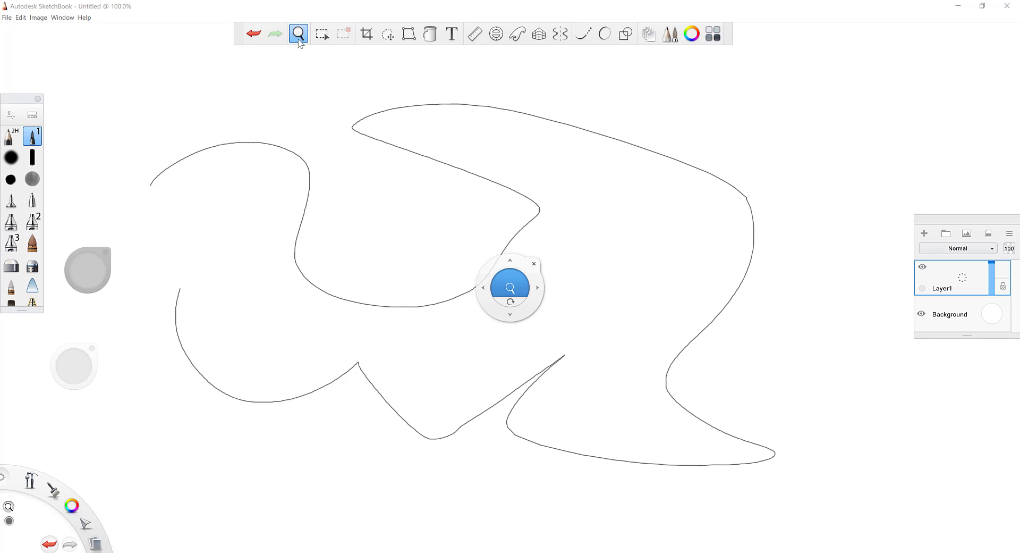
mouse_move(391, 295)
mouse_down()
mouse_move(413, 273)
mouse_move(518, 258)
mouse_move(469, 251)
mouse_up()
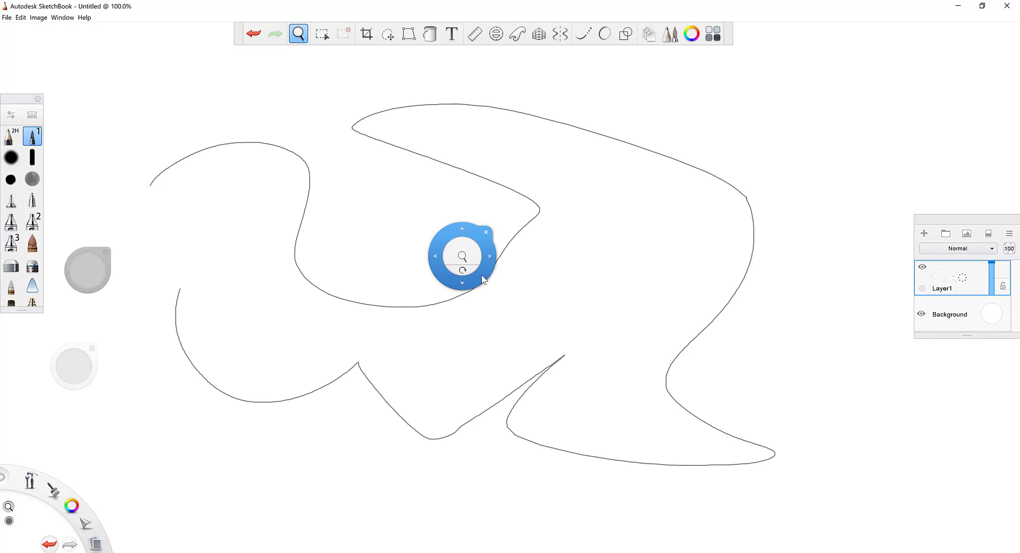
mouse_move(483, 278)
mouse_down()
mouse_move(581, 265)
mouse_move(464, 268)
mouse_move(496, 271)
mouse_move(455, 236)
mouse_up()
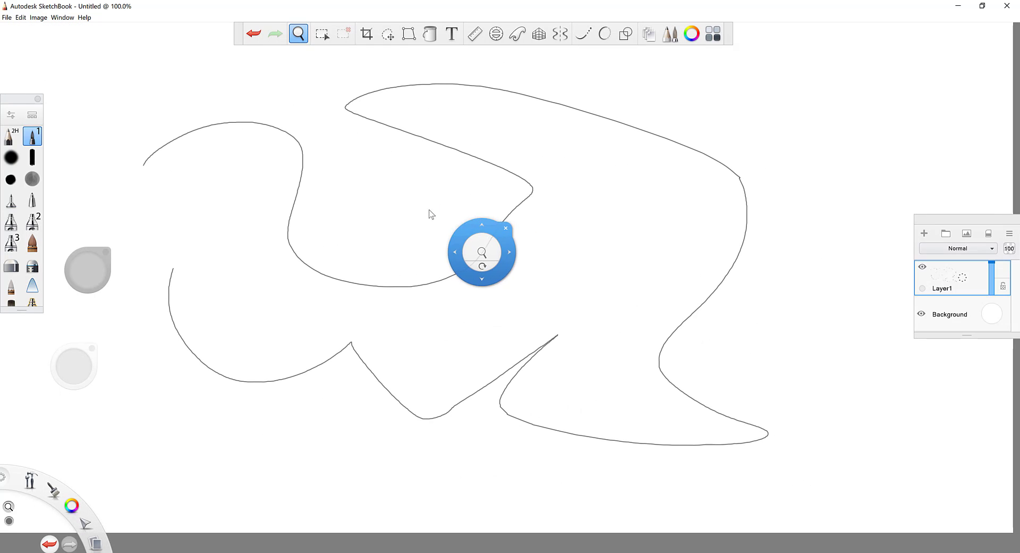
mouse_move(487, 205)
mouse_down()
mouse_move(656, 265)
mouse_move(388, 216)
mouse_move(556, 206)
mouse_move(433, 246)
mouse_move(412, 241)
mouse_move(157, 2)
mouse_move(230, 169)
mouse_move(772, 246)
mouse_move(323, 246)
mouse_move(310, 212)
mouse_move(520, 189)
mouse_move(569, 237)
mouse_move(450, 225)
mouse_up()
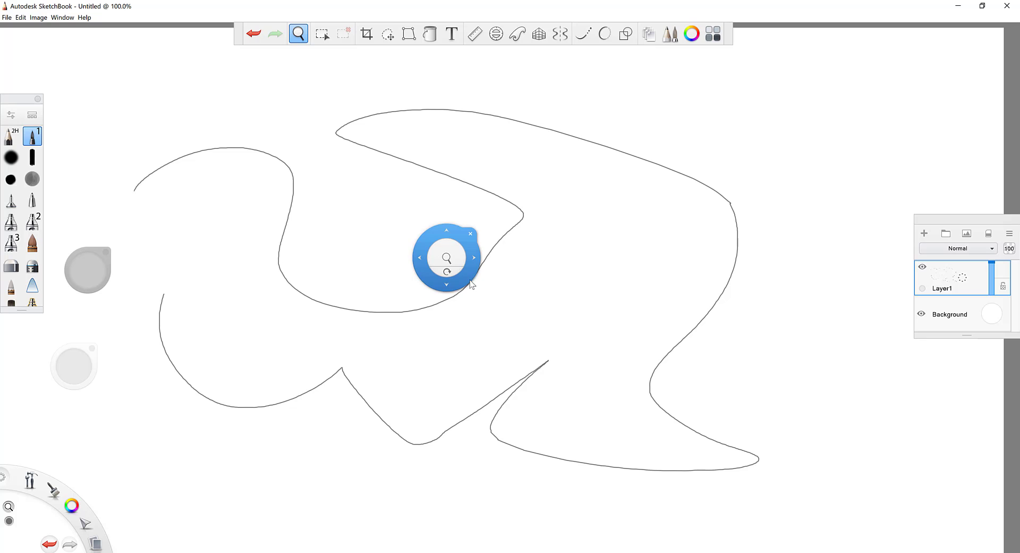
Step: Rotate the canvas view to several angles, return it upright, and zoom to 98.5%
mouse_move(449, 263)
mouse_down()
mouse_move(564, 267)
mouse_move(395, 255)
mouse_move(440, 257)
mouse_move(426, 334)
mouse_move(490, 340)
mouse_up()
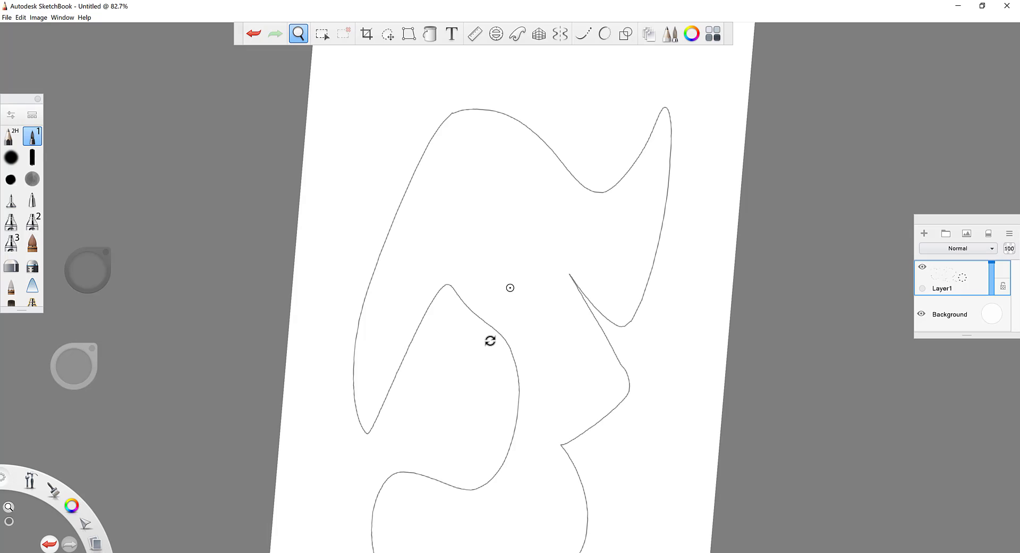
mouse_move(490, 341)
mouse_down()
mouse_move(445, 335)
mouse_move(405, 307)
mouse_move(416, 321)
mouse_move(513, 318)
mouse_move(496, 283)
mouse_move(471, 287)
mouse_move(508, 320)
mouse_move(480, 325)
mouse_move(426, 309)
mouse_move(501, 328)
mouse_move(526, 296)
mouse_move(469, 278)
mouse_move(489, 269)
mouse_move(485, 308)
mouse_move(487, 278)
mouse_move(499, 326)
mouse_move(418, 283)
mouse_move(462, 260)
mouse_move(531, 255)
mouse_move(501, 250)
mouse_move(474, 277)
mouse_up()
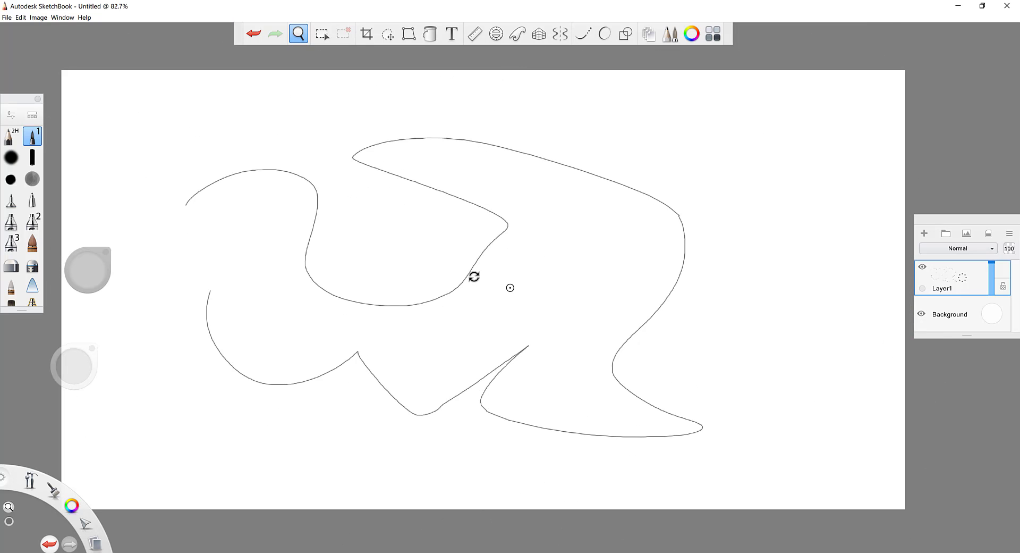
drag(474, 277, 477, 249)
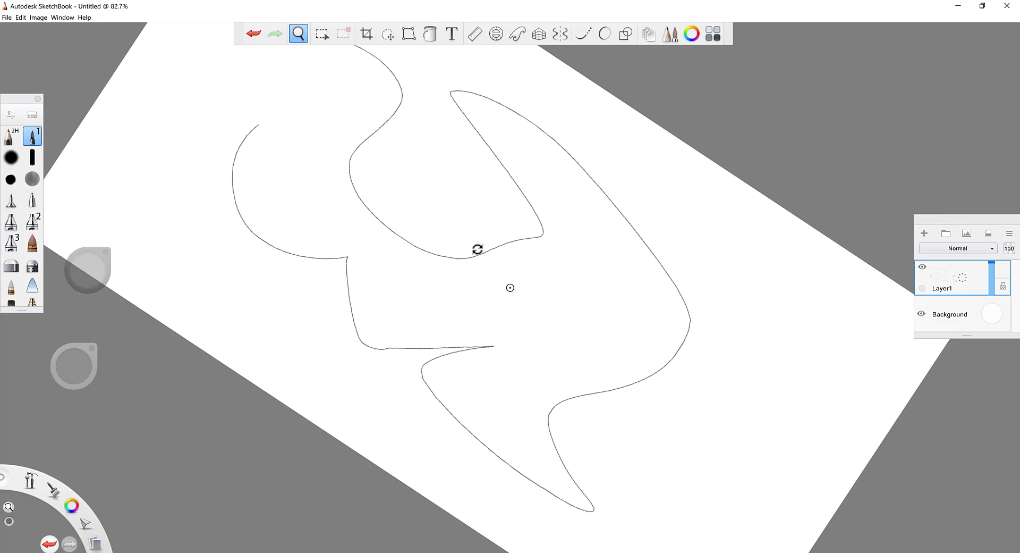
drag(477, 249, 471, 276)
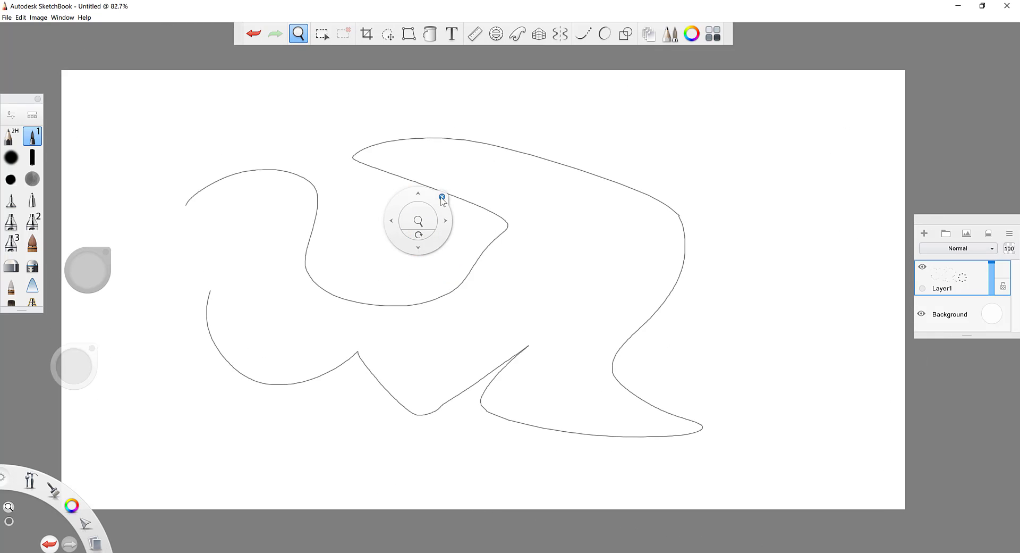
drag(418, 200, 455, 248)
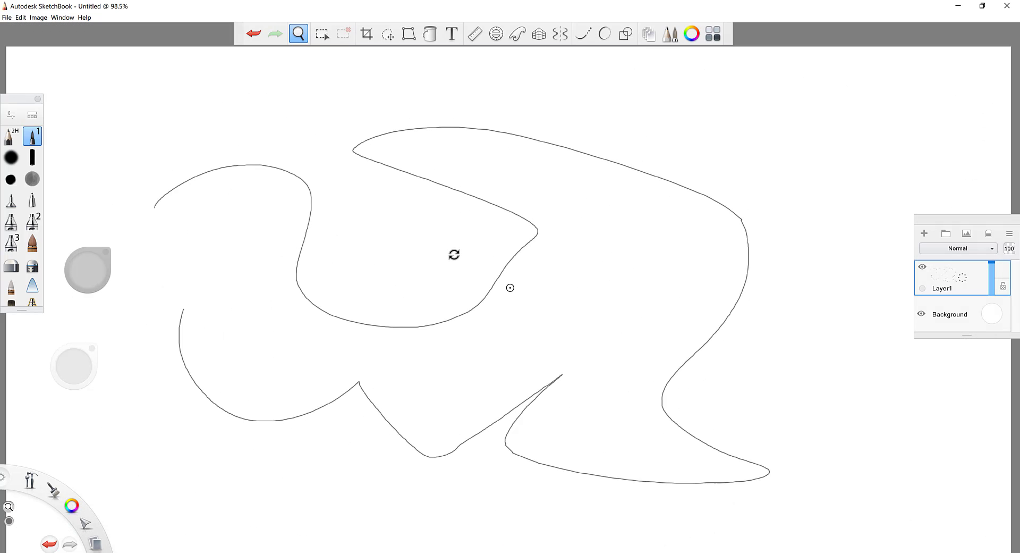
click(451, 237)
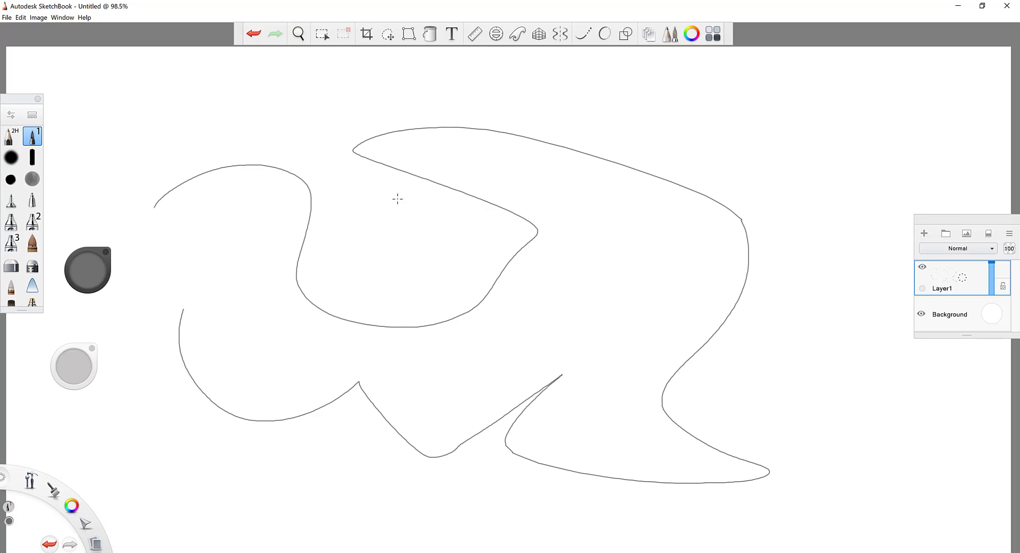
Step: Scale down the Layer1 drawing non-proportionally so the curves become smaller and flatter
click(388, 35)
key(v)
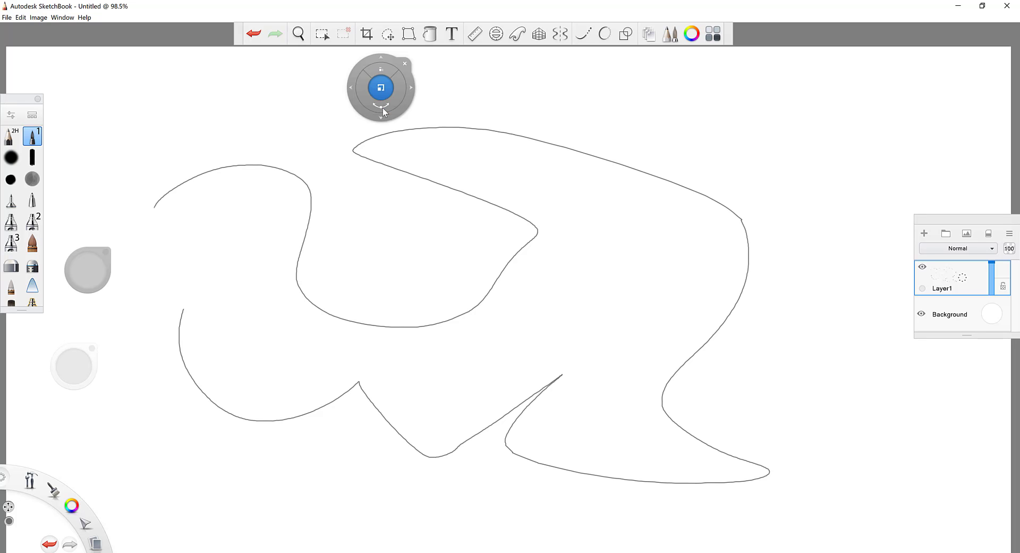
mouse_move(385, 118)
mouse_down()
mouse_move(413, 138)
mouse_move(421, 307)
mouse_up()
drag(443, 271, 436, 289)
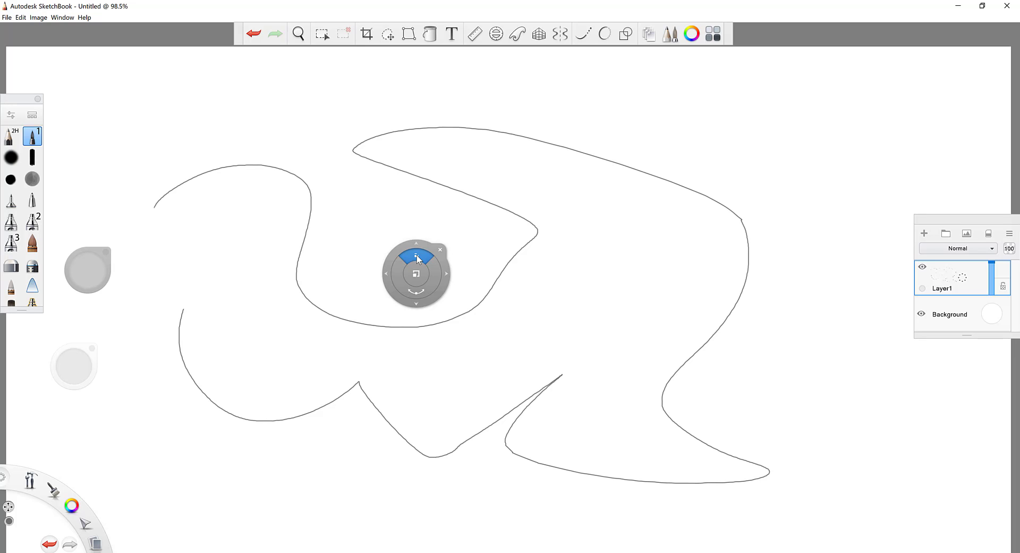
mouse_move(418, 258)
mouse_down()
mouse_move(416, 166)
mouse_move(428, 244)
mouse_move(398, 242)
mouse_move(437, 243)
mouse_move(446, 262)
mouse_move(462, 260)
mouse_move(423, 268)
mouse_up()
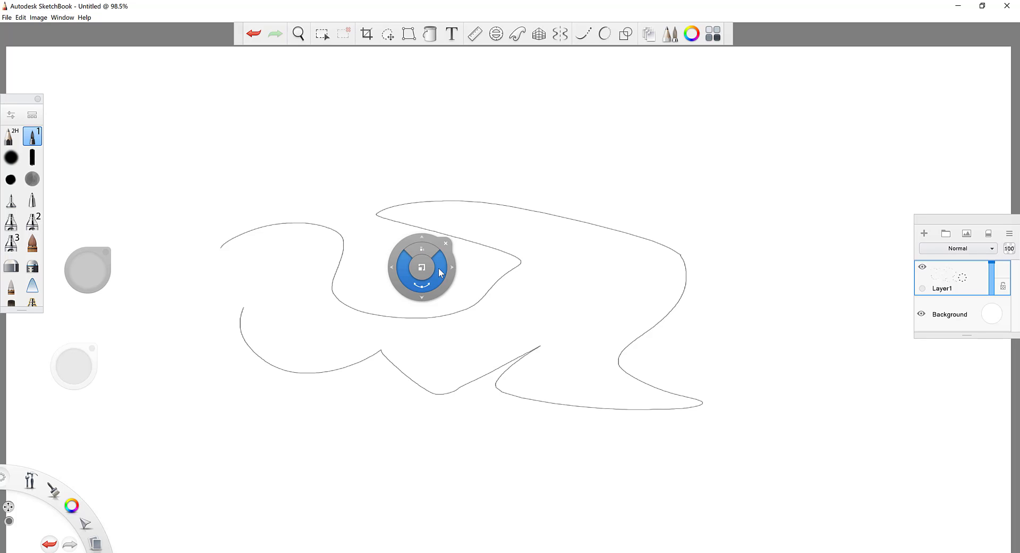
Step: Rotate the Layer1 drawing slightly clockwise and move it a little up and to the right
mouse_move(439, 273)
mouse_down()
mouse_move(387, 328)
mouse_move(435, 321)
mouse_move(449, 278)
mouse_move(442, 269)
mouse_up()
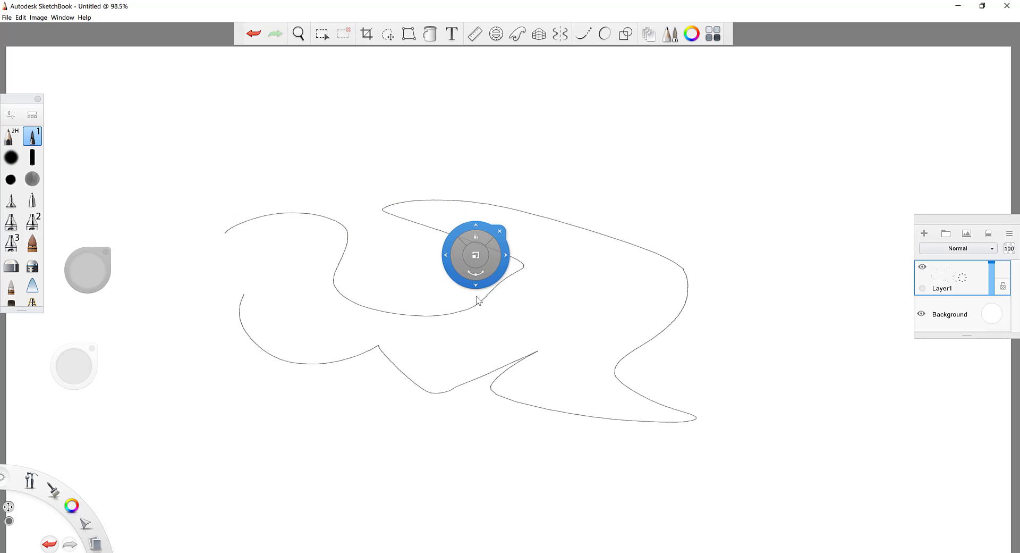
mouse_move(476, 308)
mouse_down()
mouse_move(590, 308)
mouse_move(572, 232)
mouse_move(464, 257)
mouse_move(518, 317)
mouse_move(528, 292)
mouse_move(519, 293)
mouse_up()
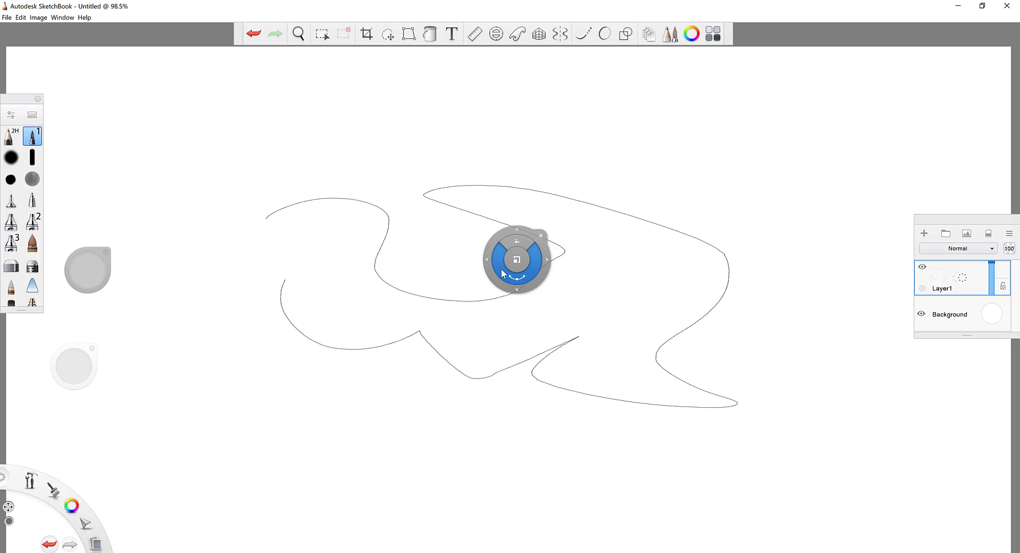
key(space)
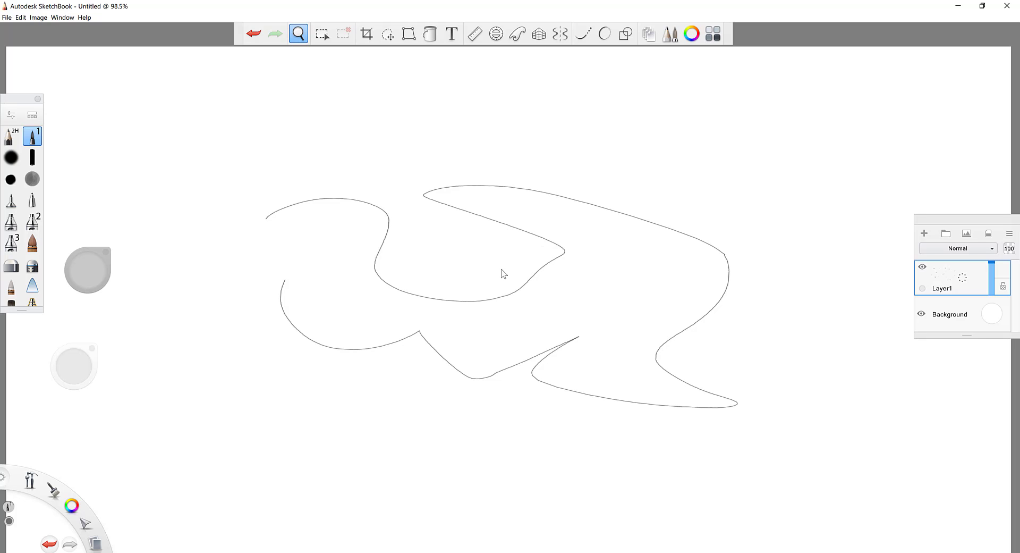
Step: Make a rectangular selection around the upper-left part of the curves
click(297, 39)
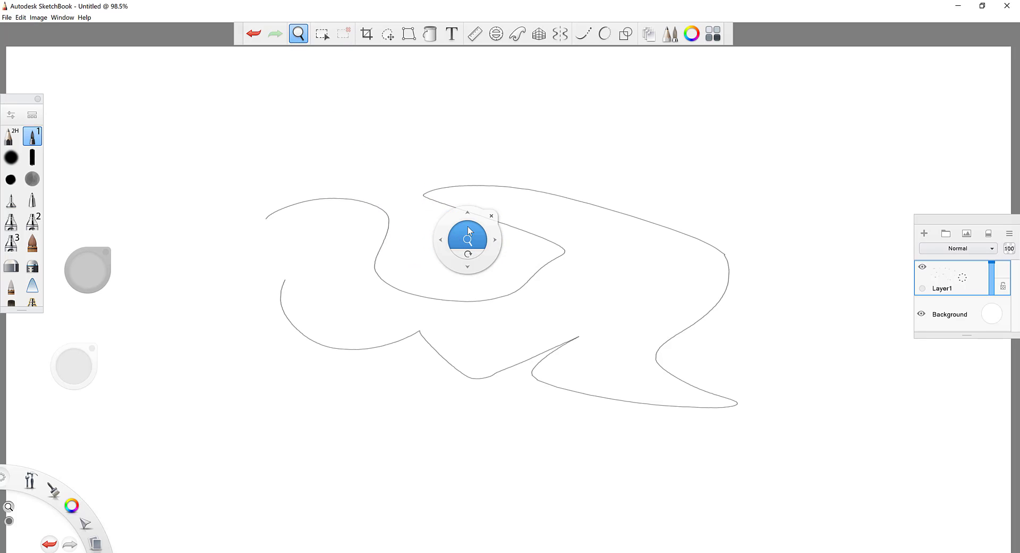
mouse_move(485, 236)
mouse_down()
mouse_move(508, 269)
mouse_move(477, 241)
mouse_move(471, 221)
mouse_move(484, 225)
mouse_up()
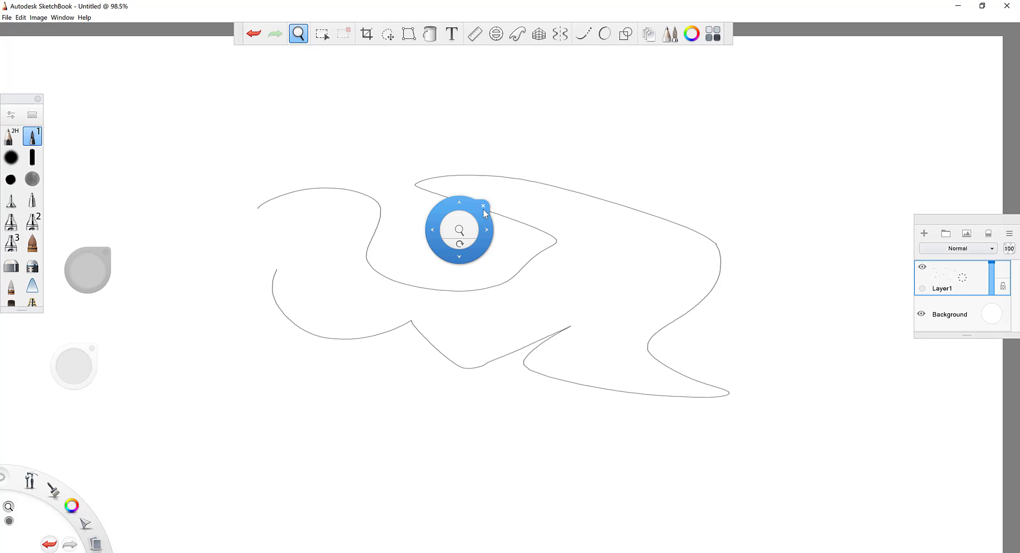
click(483, 207)
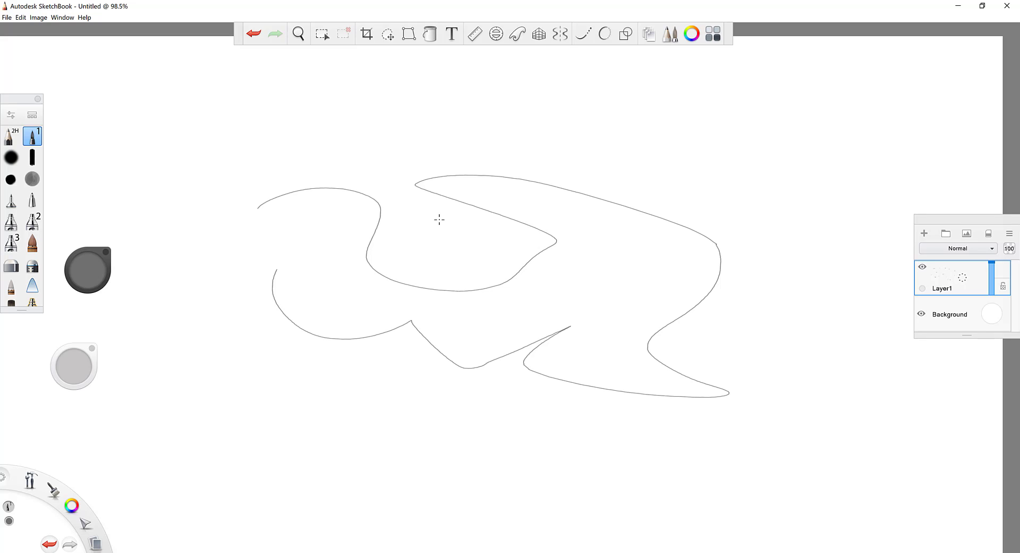
click(323, 34)
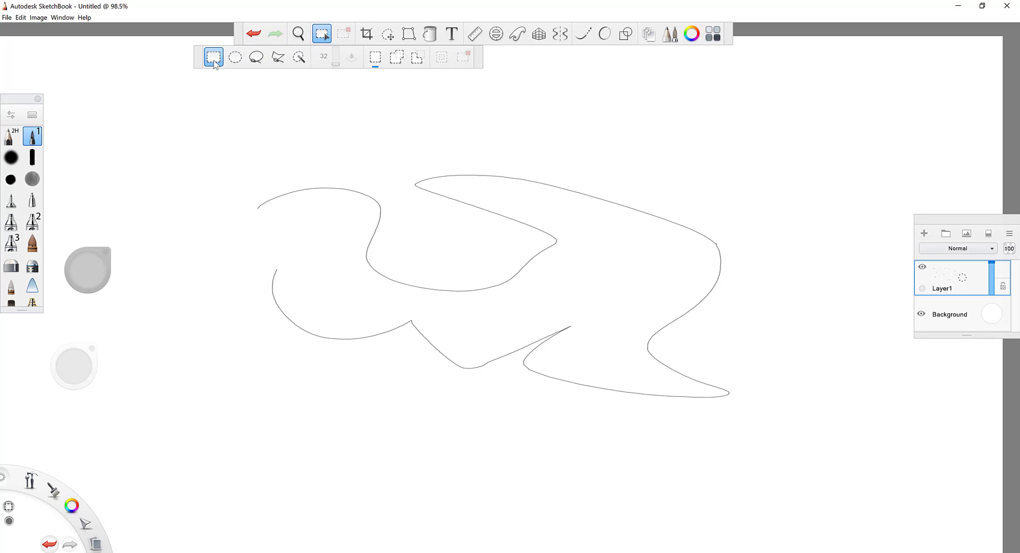
drag(194, 114, 529, 303)
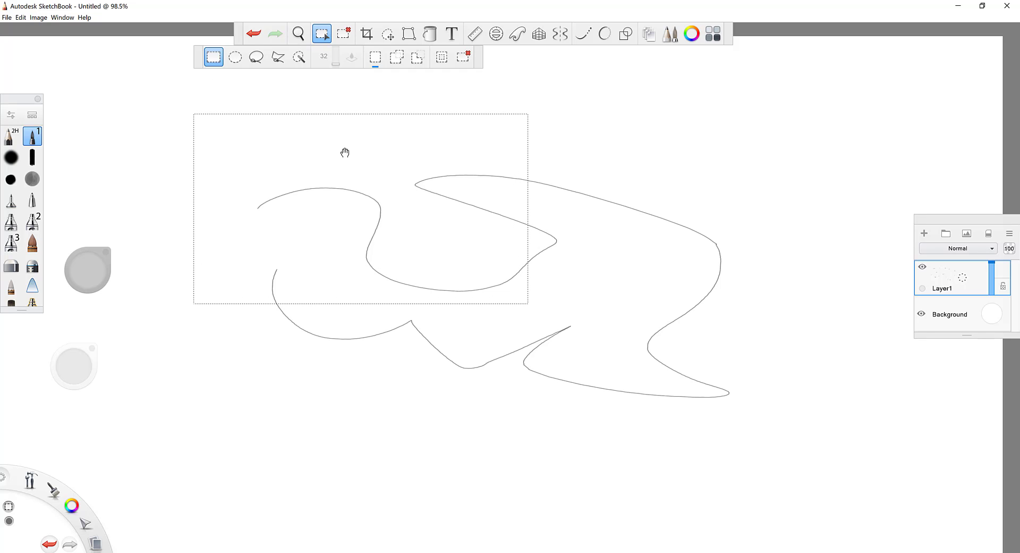
Step: Try an oval selection above the curves and a freehand lasso selection around their upper middle part
click(235, 57)
drag(239, 86, 366, 178)
click(256, 56)
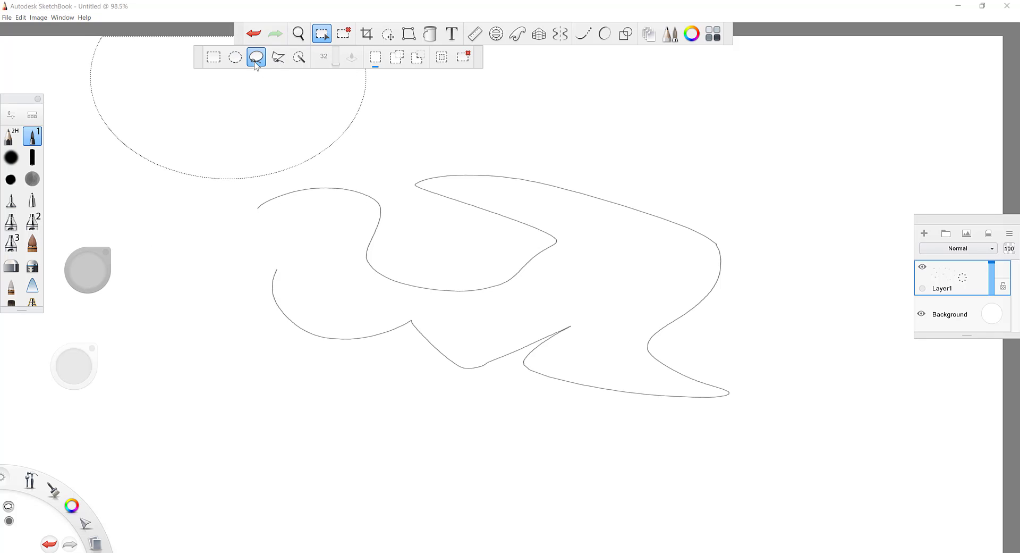
mouse_move(391, 146)
mouse_down()
mouse_move(454, 138)
mouse_move(632, 258)
mouse_move(507, 319)
mouse_move(379, 245)
mouse_move(354, 192)
mouse_move(401, 145)
mouse_up()
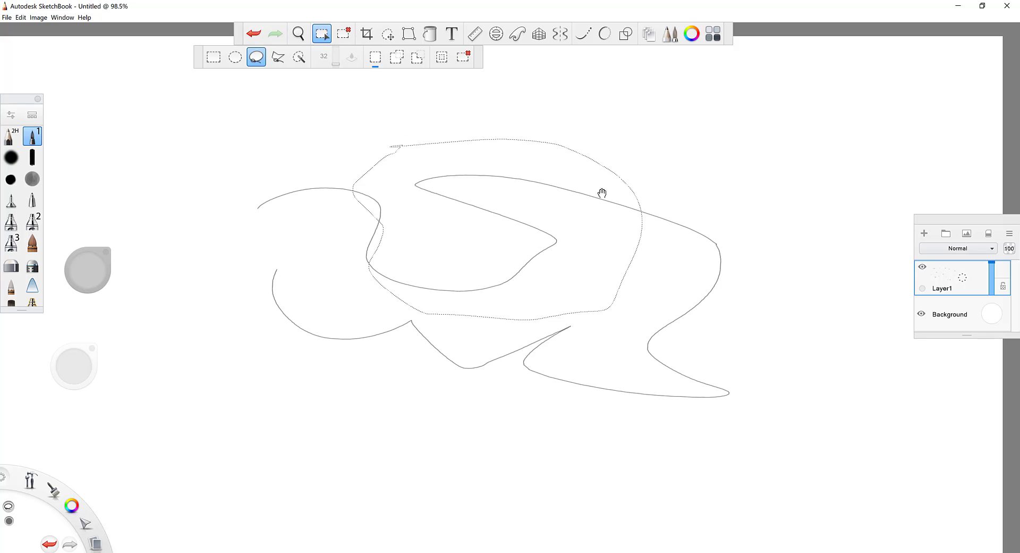
Step: Outline the upper-left part of the curves with a closed polyline selection
click(278, 57)
click(274, 204)
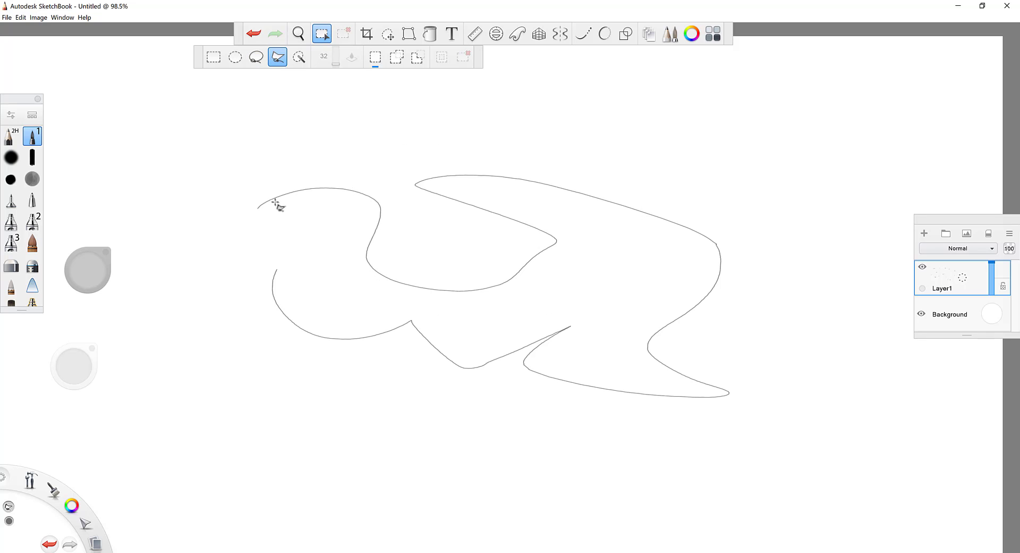
click(486, 259)
click(549, 168)
click(441, 142)
click(399, 129)
click(227, 166)
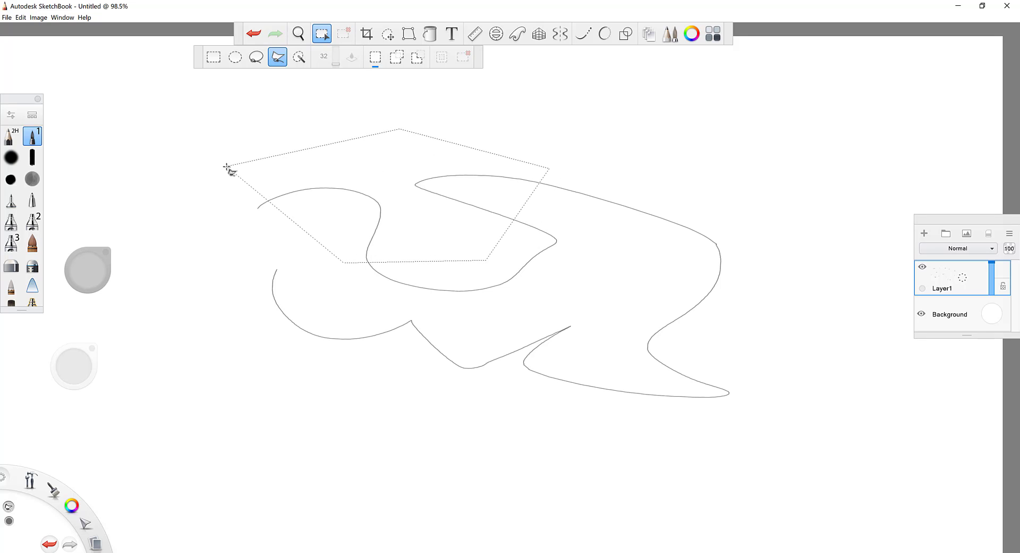
click(235, 258)
double_click(367, 262)
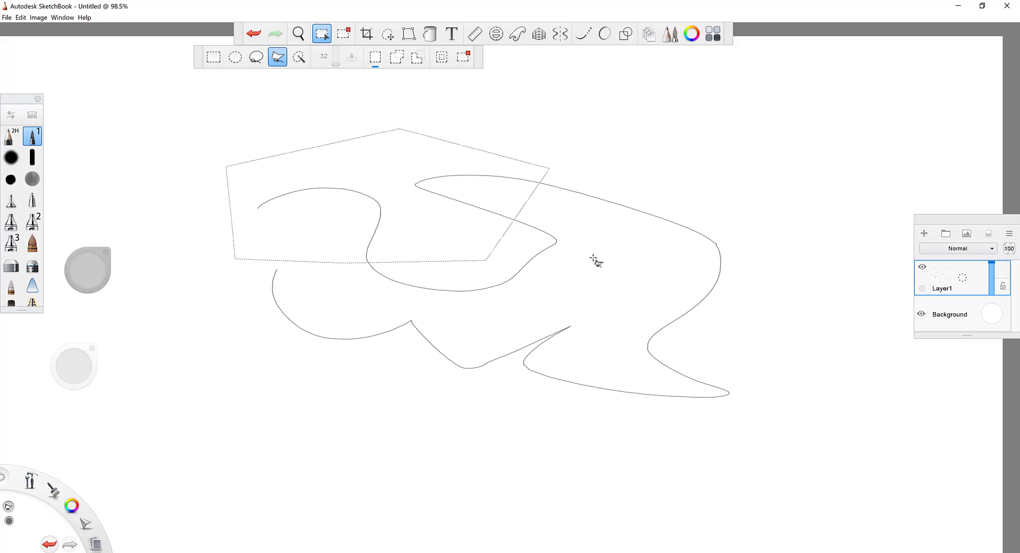
Step: Select the blank area around the curves with the Magic Wand at tolerance 32 and shift the selection slightly up and left
click(299, 57)
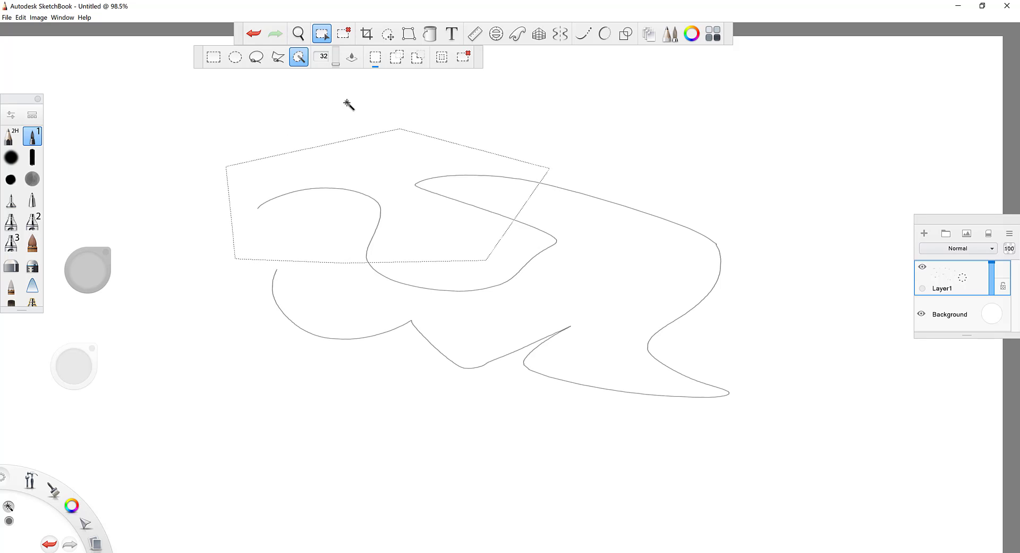
click(514, 122)
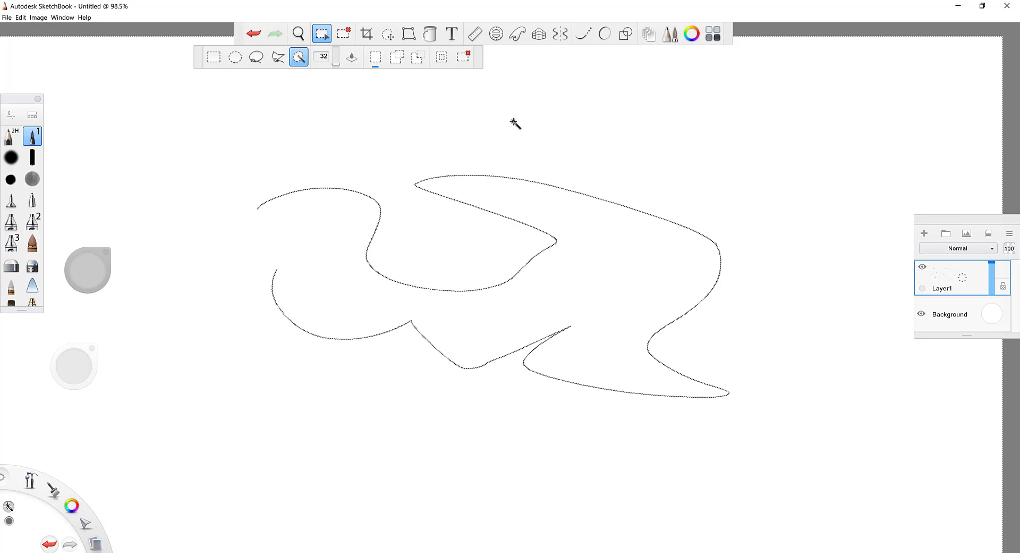
click(279, 61)
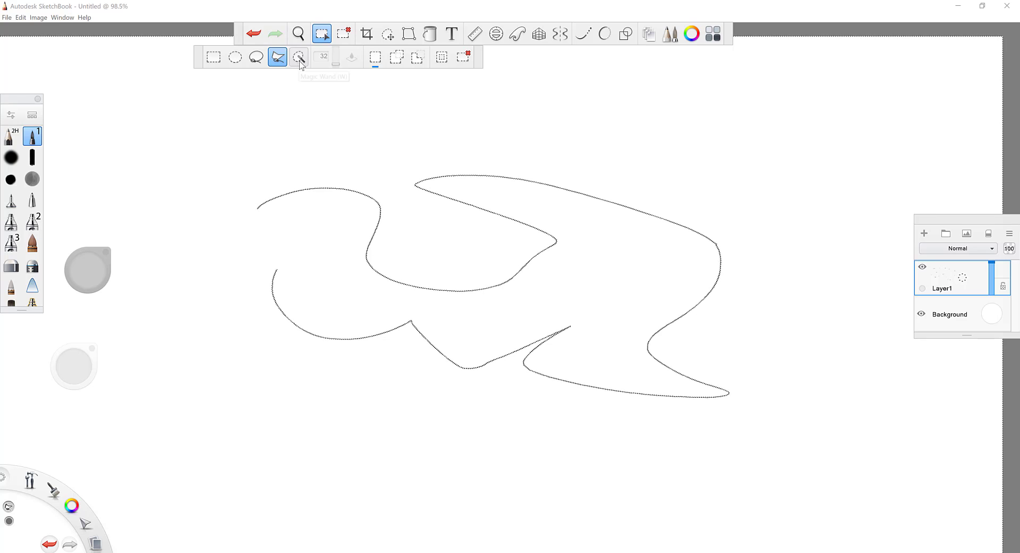
click(232, 59)
click(256, 57)
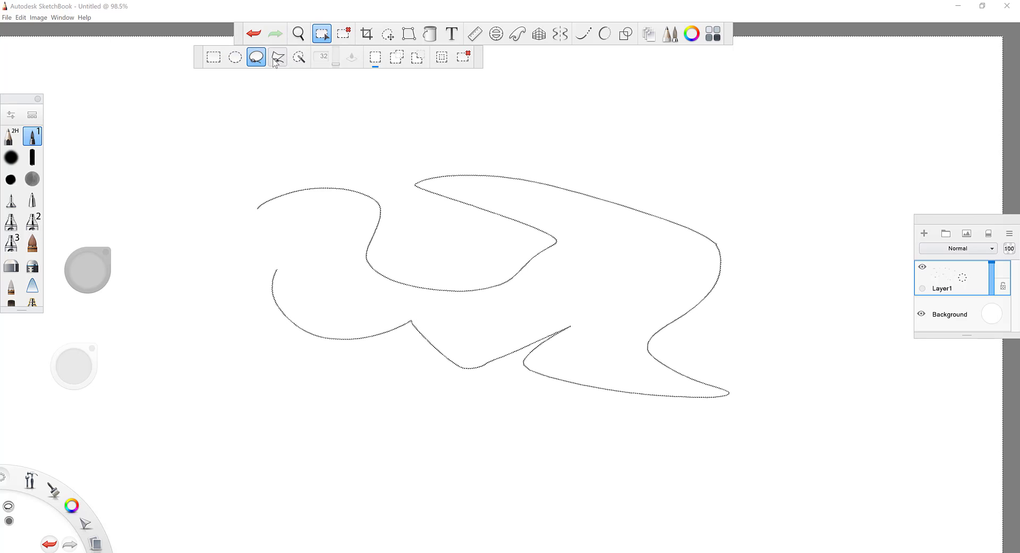
click(277, 57)
click(298, 57)
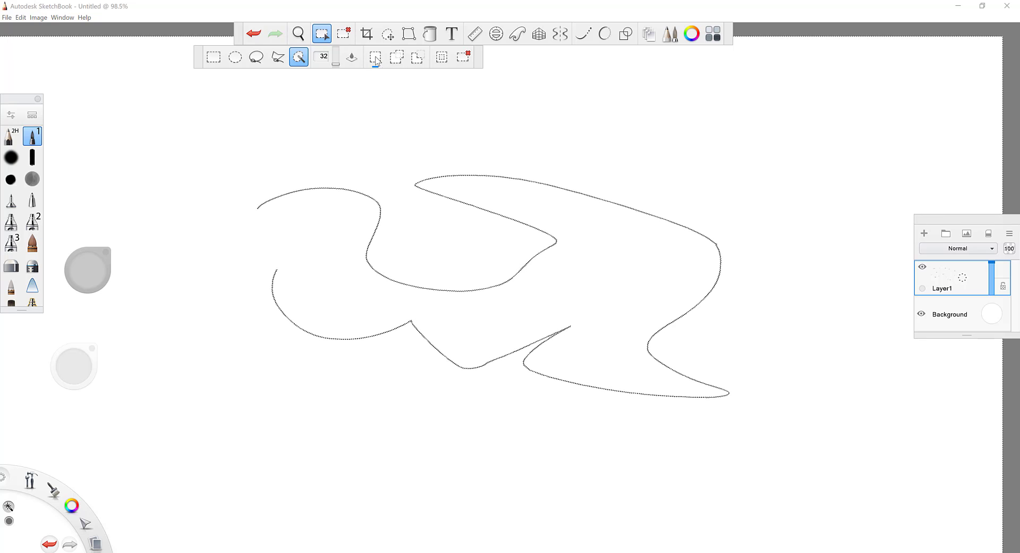
mouse_move(336, 149)
mouse_down()
mouse_move(414, 207)
mouse_move(333, 141)
mouse_up()
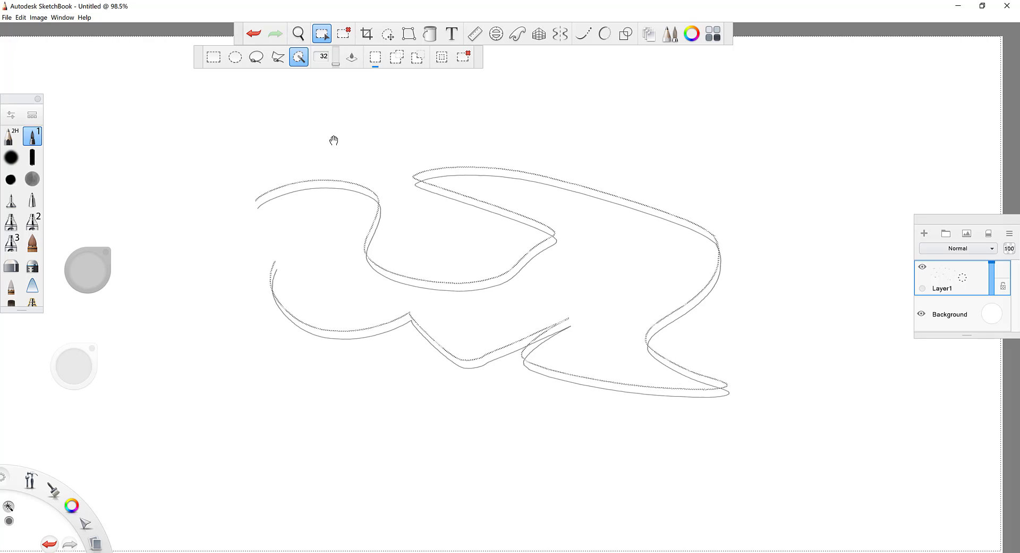
Step: Clear the Magic Wand selection, make a rectangular selection over the upper-left curves and replace it with one farther right
key(ctrl+d)
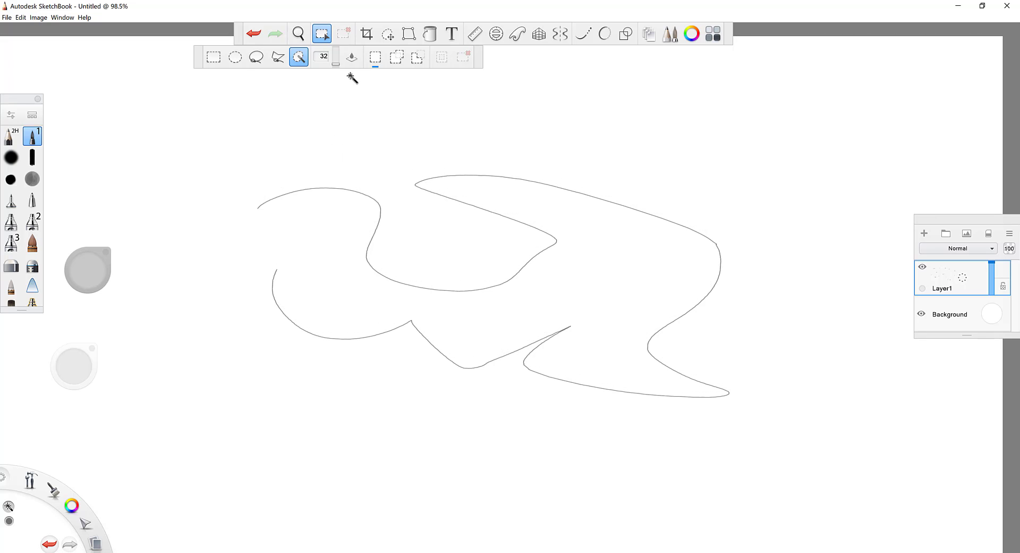
click(213, 57)
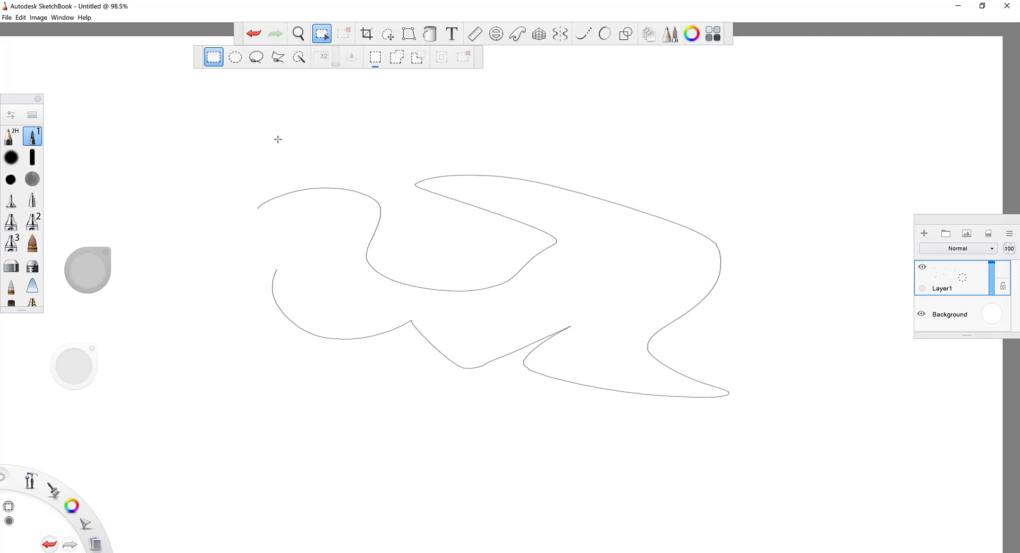
drag(280, 145, 305, 174)
drag(405, 231, 489, 263)
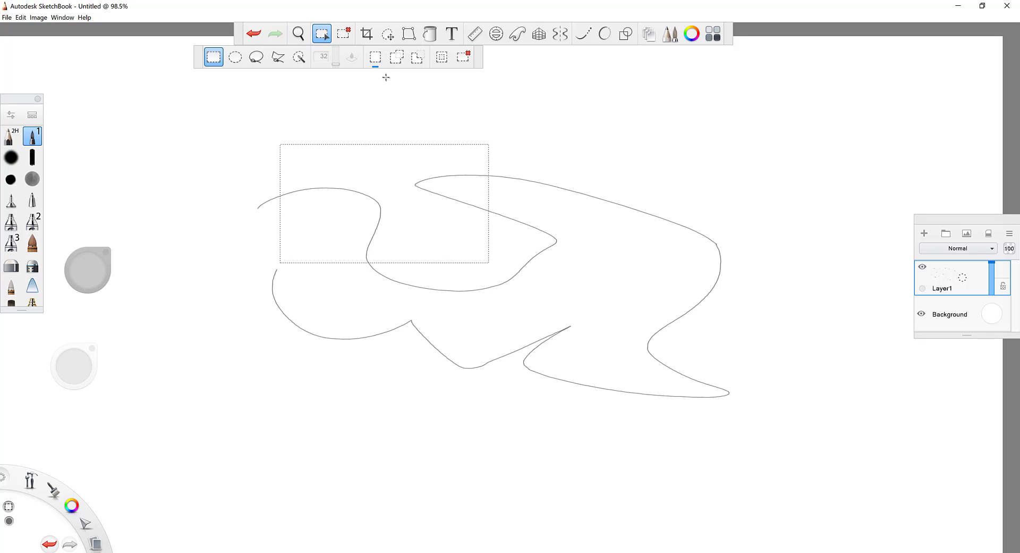
drag(408, 118, 578, 252)
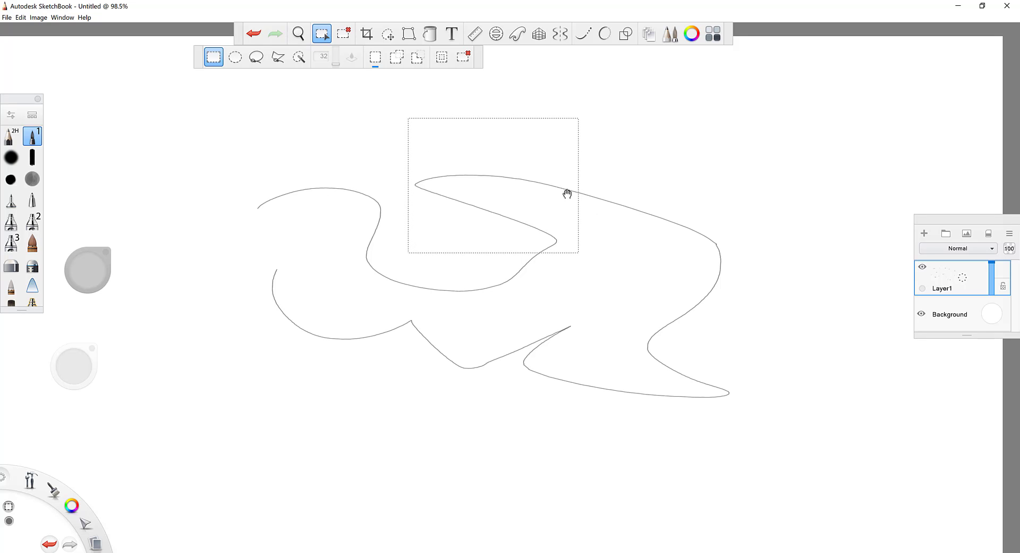
Step: Add an overlapping rectangle on the selection's left side and subtract another rectangle from its upper-right corner
click(399, 59)
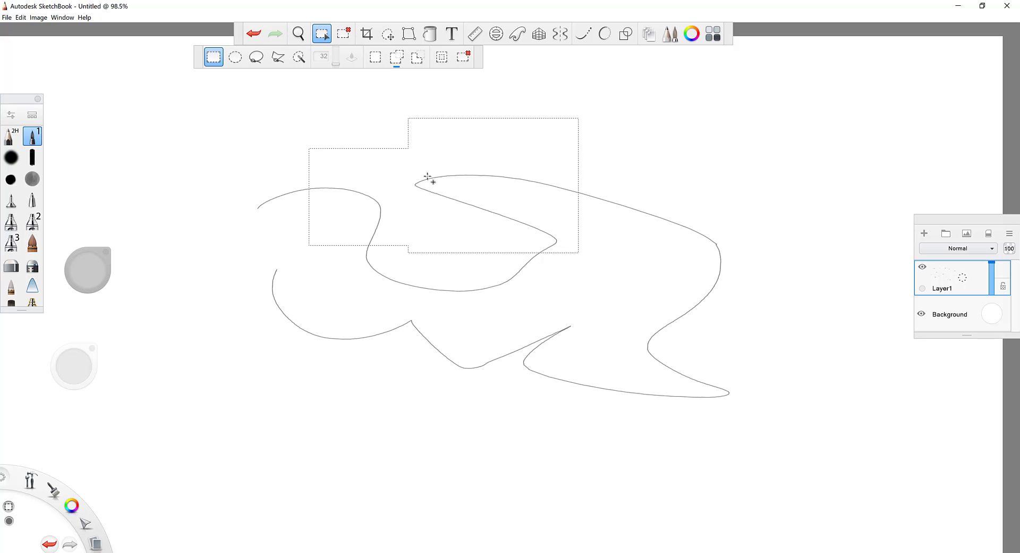
click(418, 57)
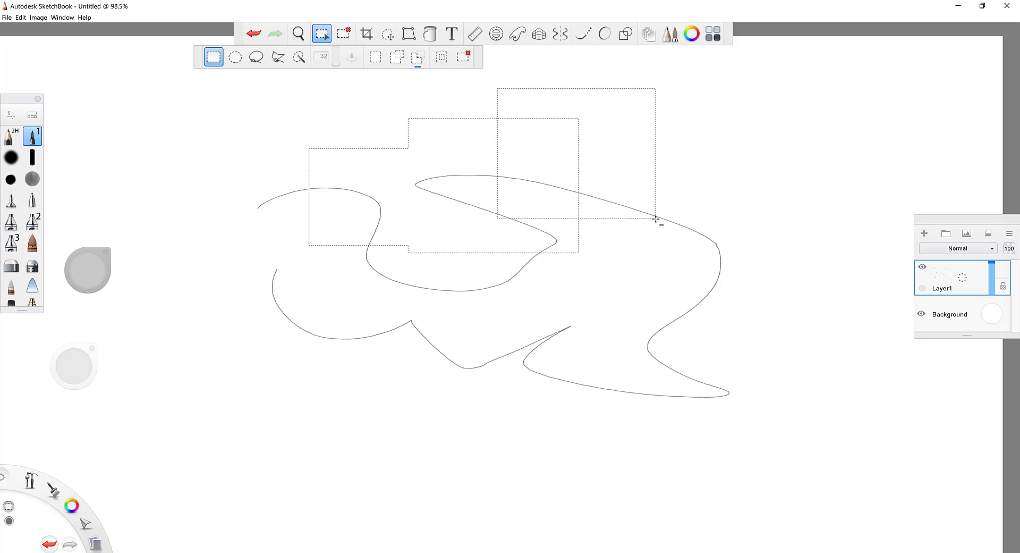
drag(657, 219, 498, 85)
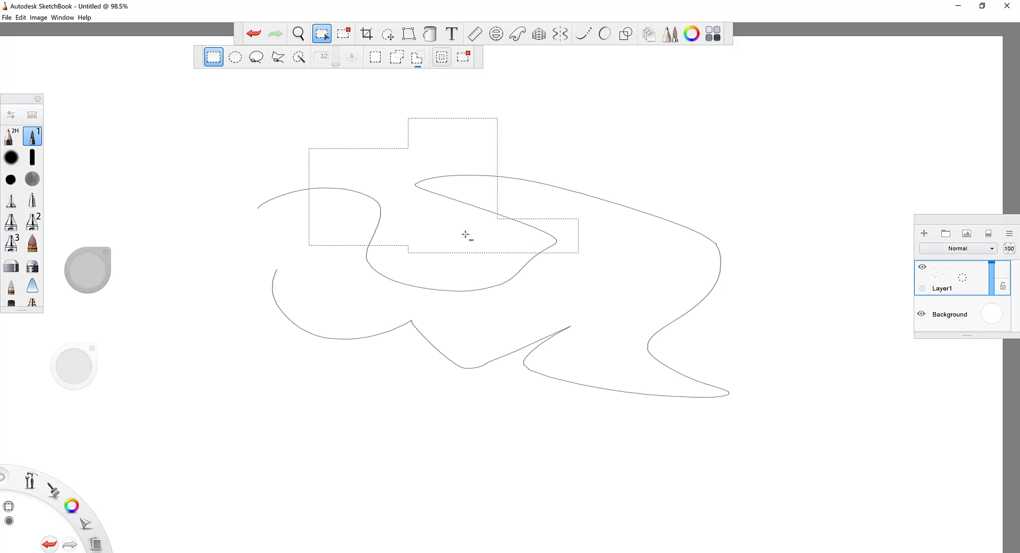
Step: Invert the stepped selection across the whole canvas, deselect everything and leave the selection tool
key(space)
drag(437, 288, 408, 276)
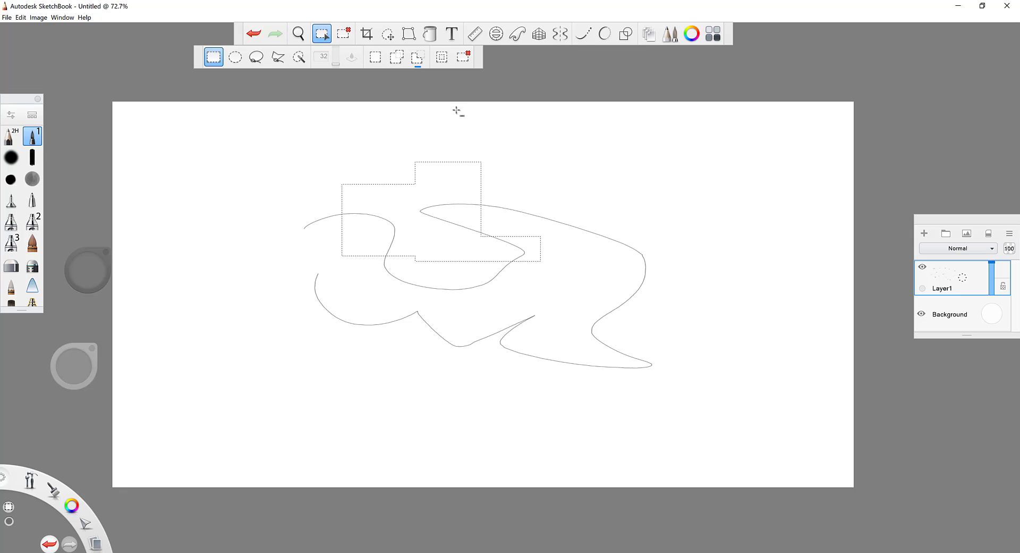
click(443, 58)
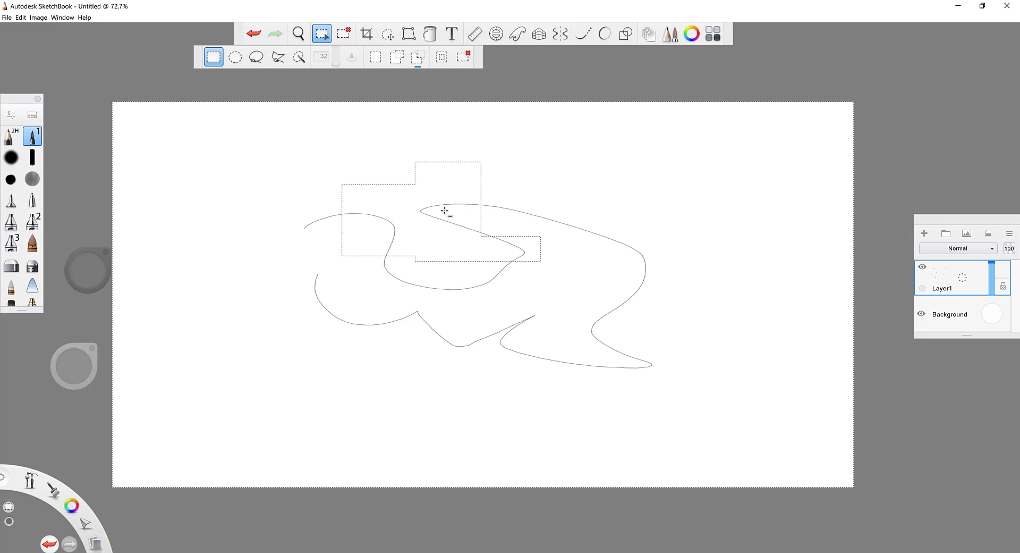
click(467, 62)
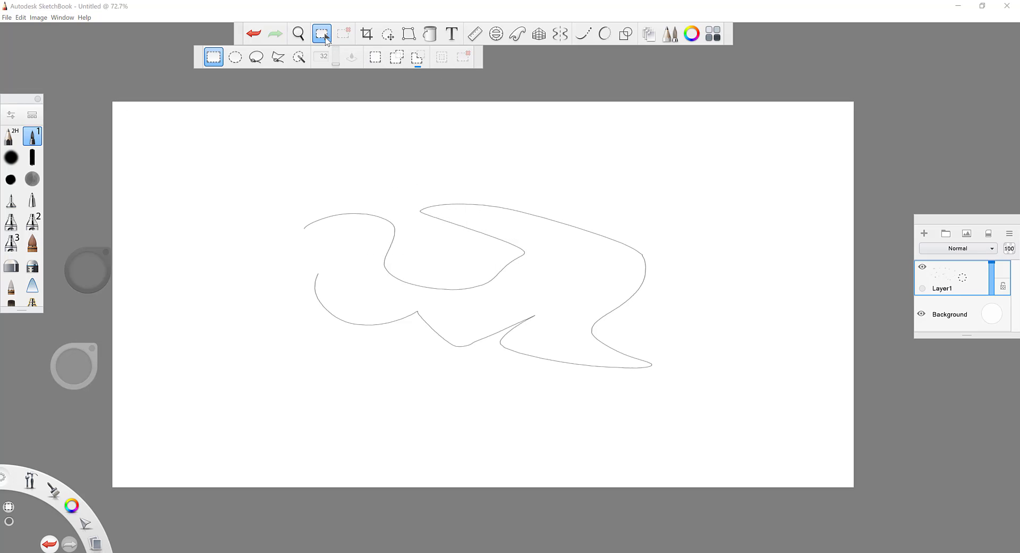
click(325, 38)
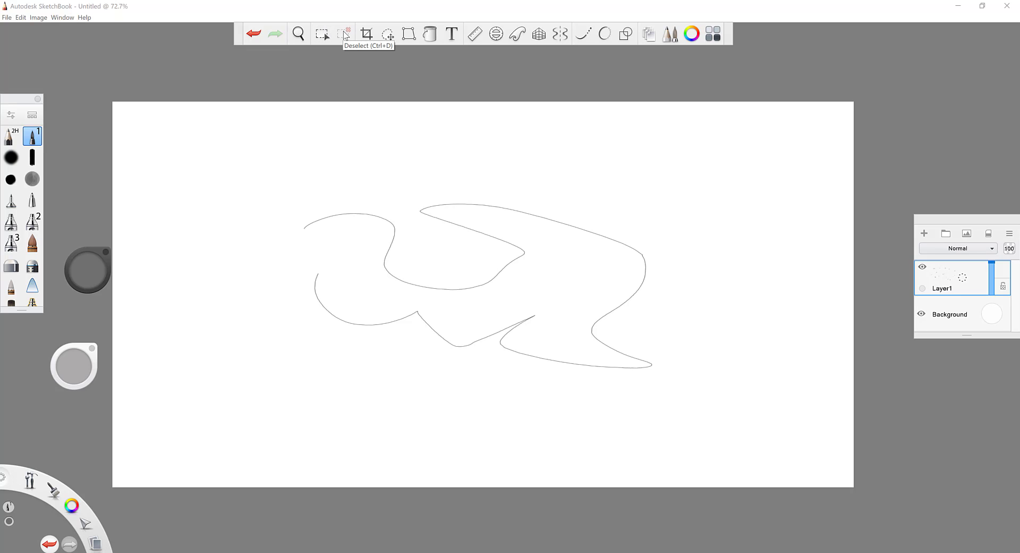
Step: Draw a diagonal stroke across the upper curves, make a rectangular selection over its upper part and deselect it
mouse_move(341, 155)
mouse_down()
mouse_move(491, 234)
mouse_move(514, 258)
mouse_up()
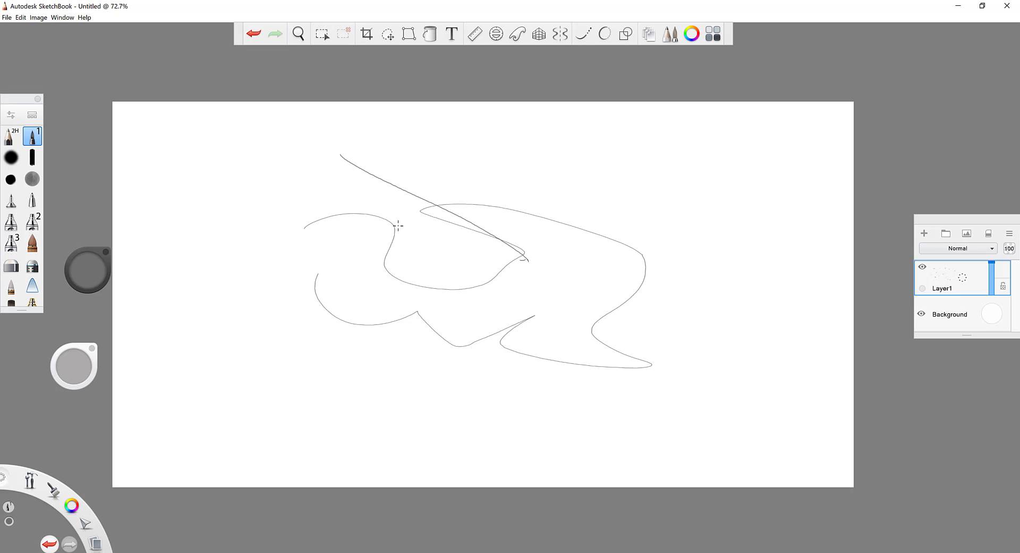
key(ctrl+z)
click(322, 34)
drag(362, 119, 504, 195)
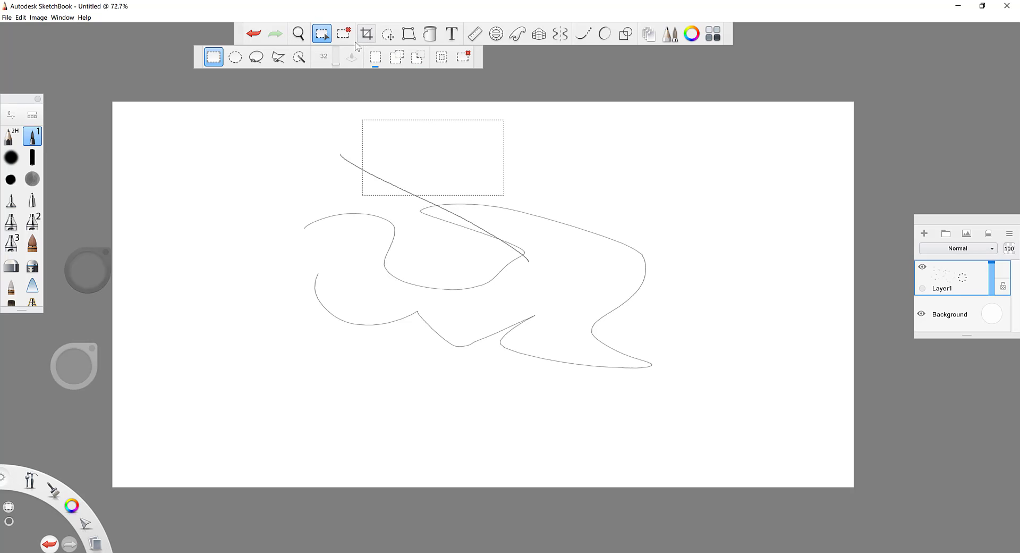
click(343, 34)
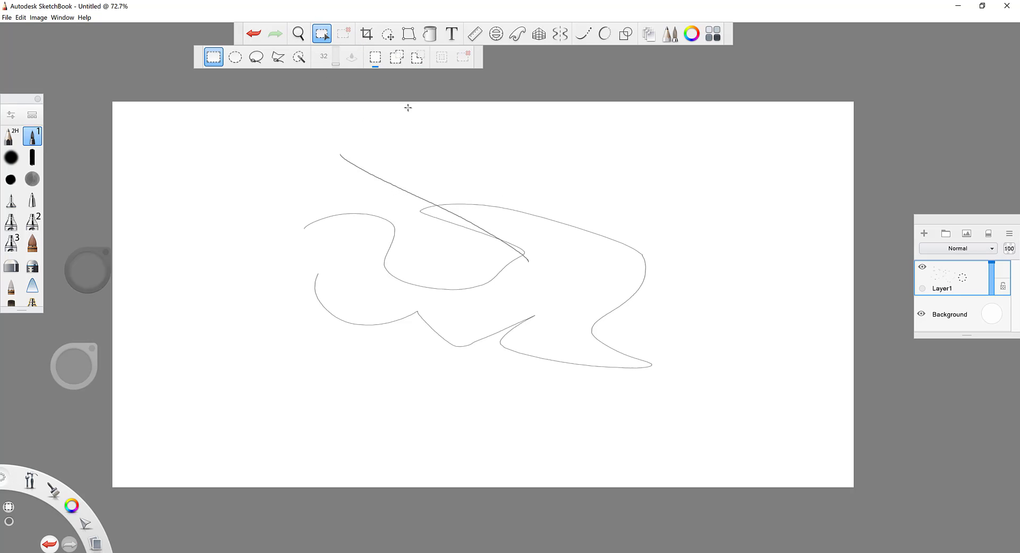
Step: Make a rectangular selection over the middle of the curves, dismiss it and undo back past the diagonal stroke
drag(387, 160, 554, 292)
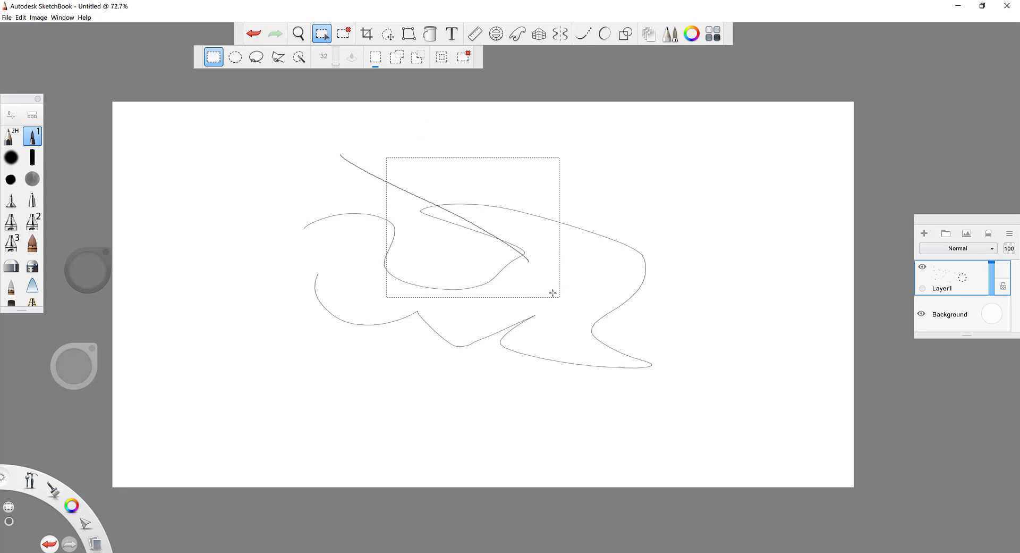
click(555, 286)
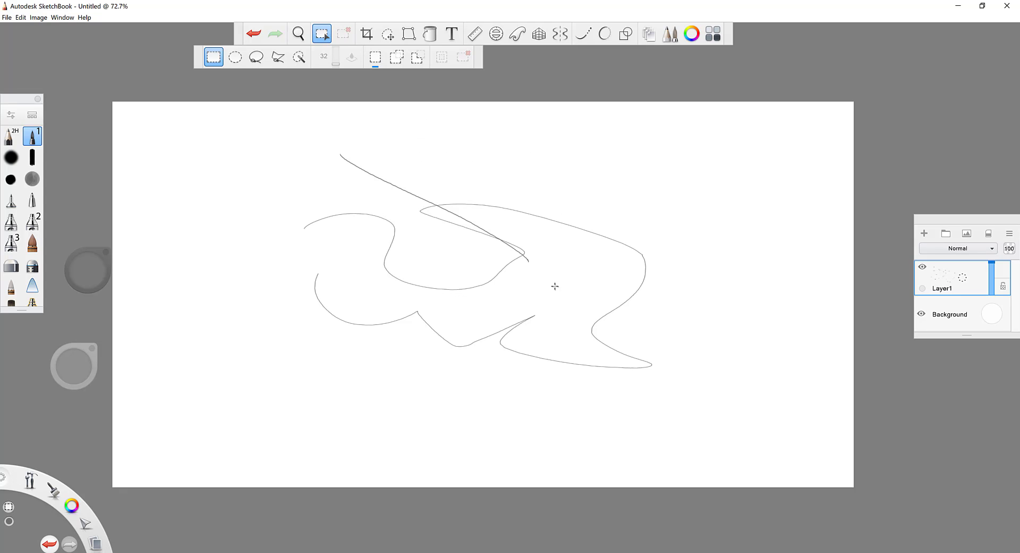
key(ctrl+z)
key(ctrl+z)
key(ctrl+z)
key(ctrl+z)
key(ctrl+z)
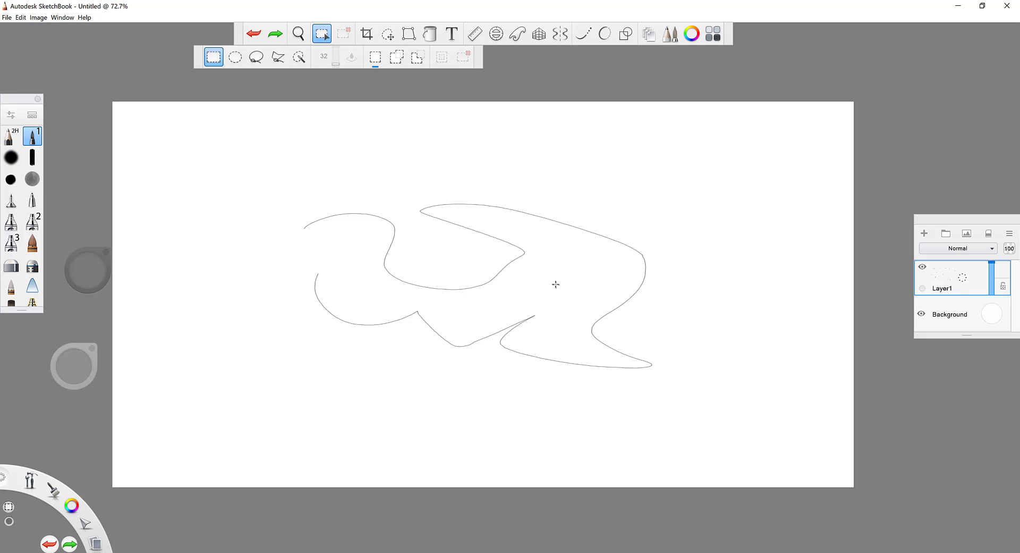
Step: Draw a crop frame of about 1407 × 1050 px around the curves, lock its proportions and shift it slightly down and right
click(366, 34)
drag(321, 130, 593, 334)
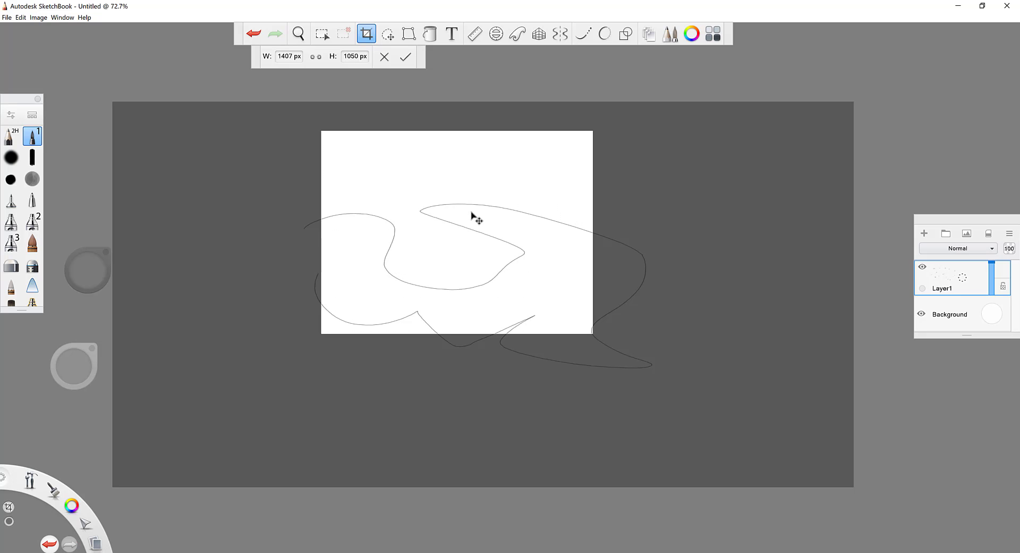
click(314, 58)
drag(372, 162, 388, 180)
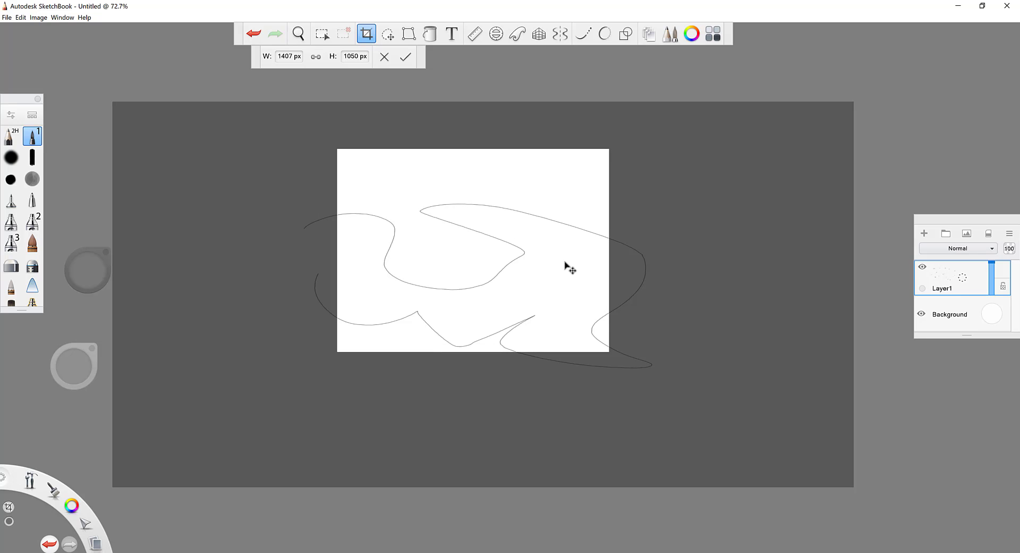
Step: Enlarge the crop frame proportionally, unlock its proportions, resize it to about 1729 × 1114 px, apply the crop and undo it
drag(610, 355, 730, 322)
click(316, 56)
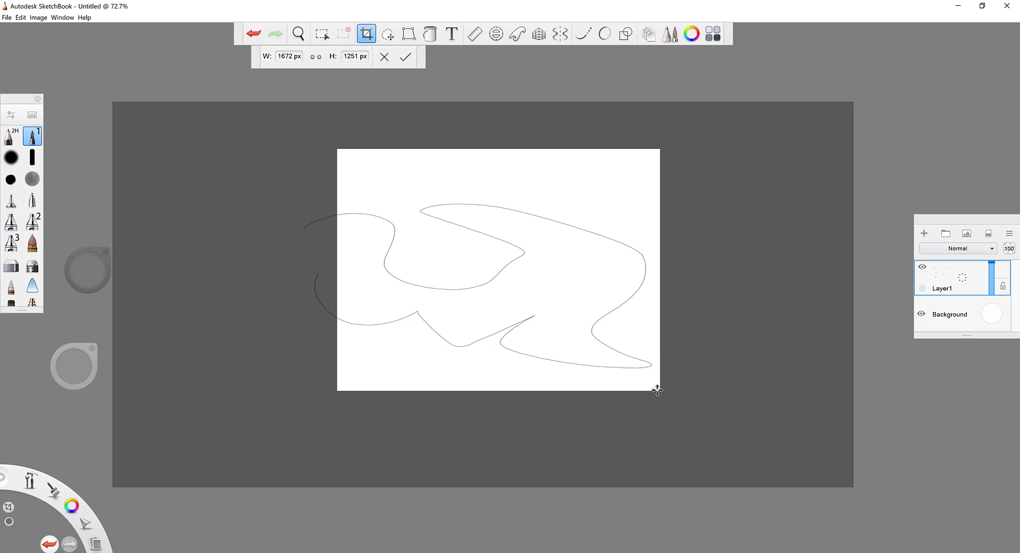
drag(656, 388, 671, 365)
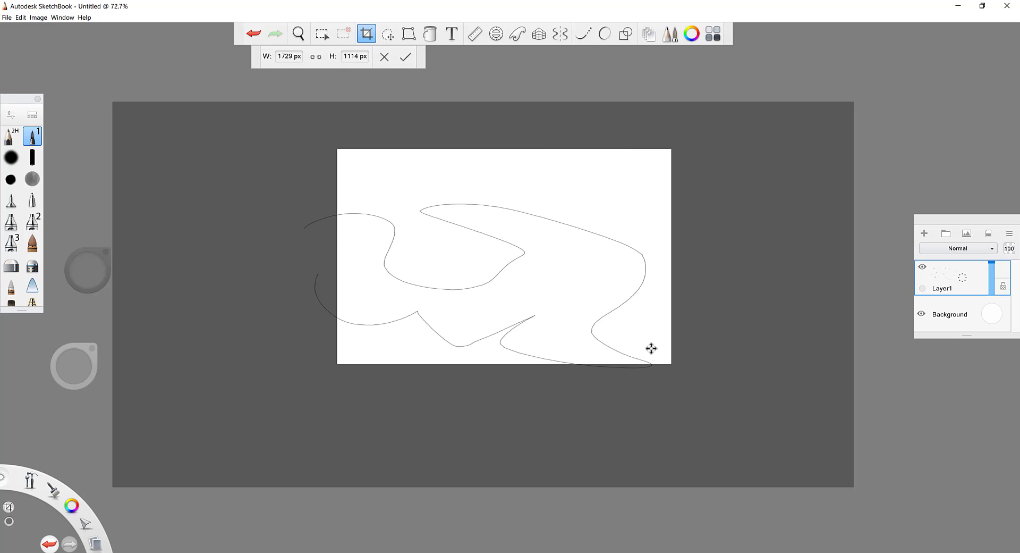
click(407, 59)
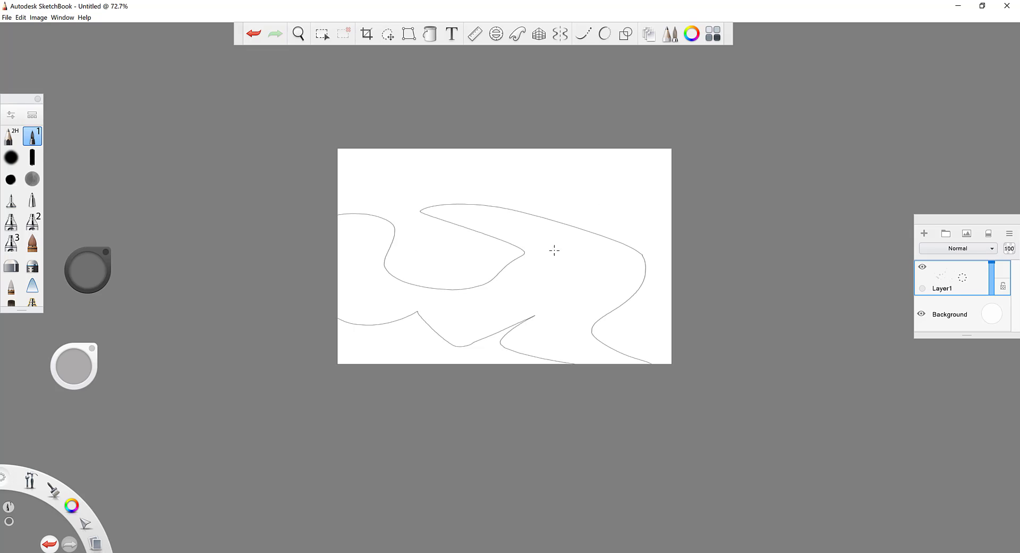
key(ctrl+z)
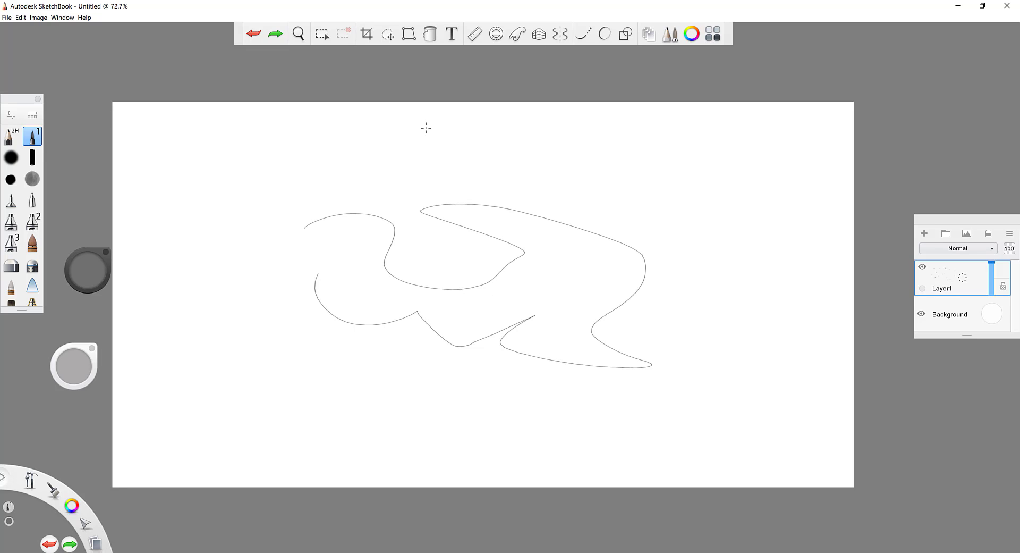
Step: Try moving most of the curves to the right with a rectangular quick selection, then undo the move and dismiss the selection
click(388, 36)
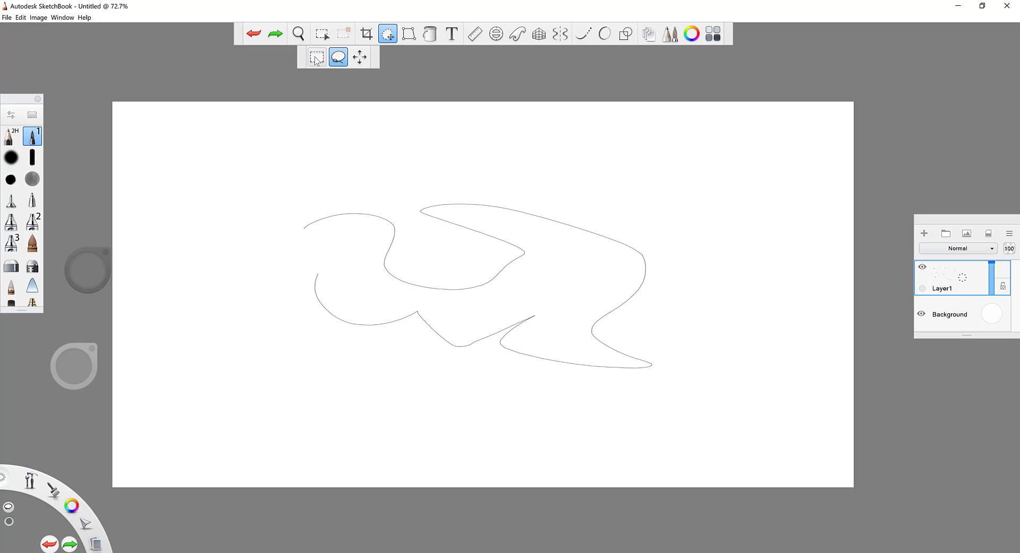
click(317, 57)
drag(321, 209, 645, 359)
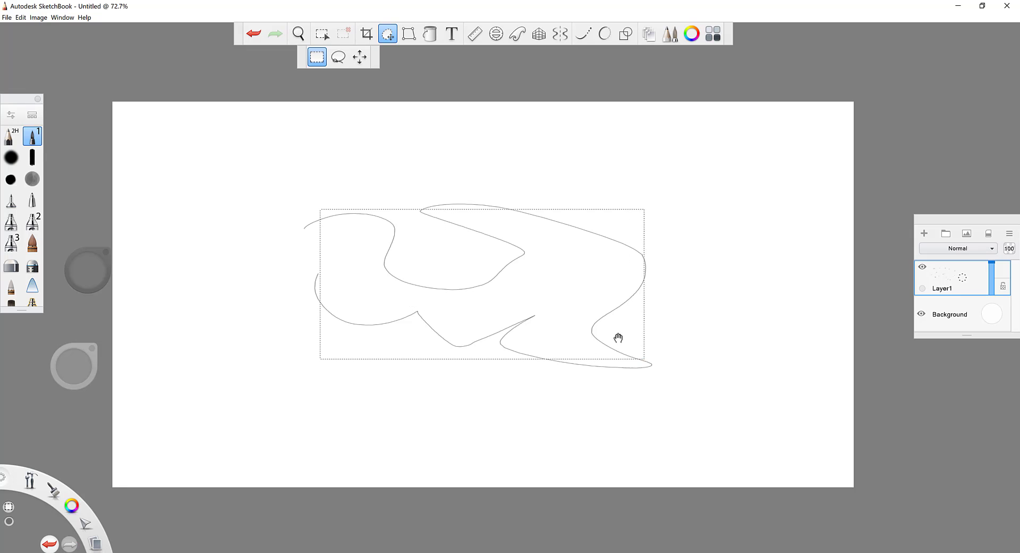
drag(494, 204, 536, 210)
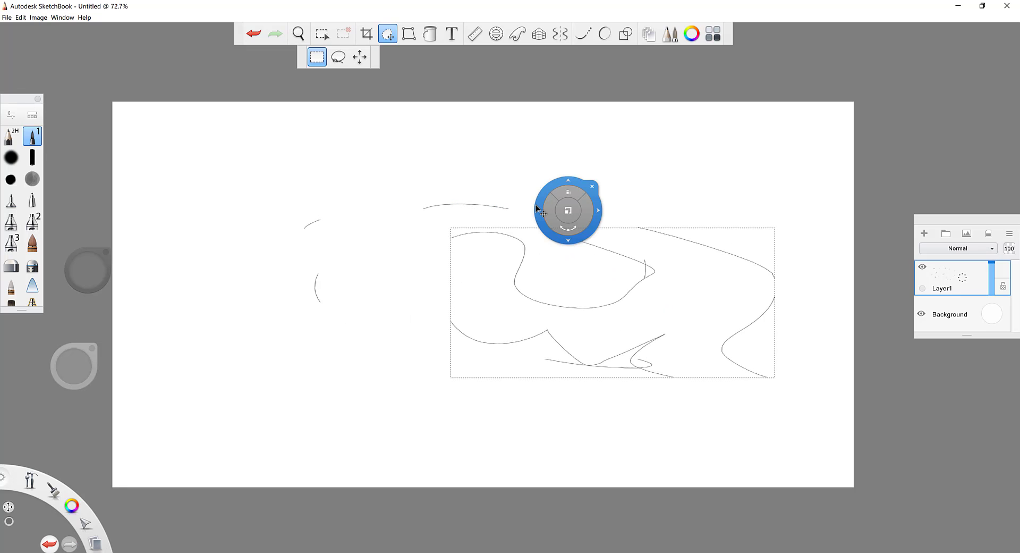
click(588, 189)
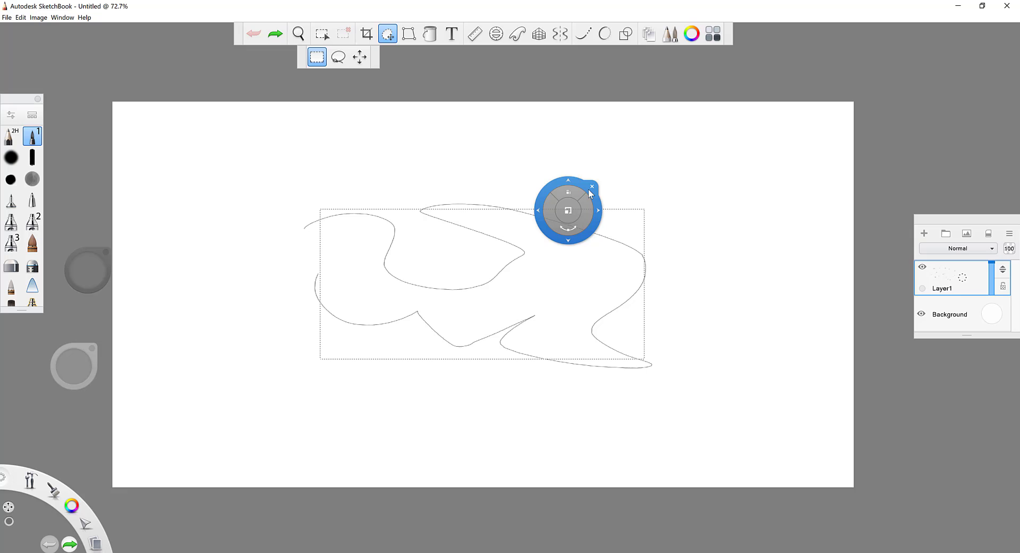
click(409, 116)
Step: Try moving the left part of the curves to the right with a lasso quick selection, then undo the move
click(338, 57)
mouse_move(291, 164)
mouse_down()
mouse_move(326, 298)
mouse_move(337, 184)
mouse_up()
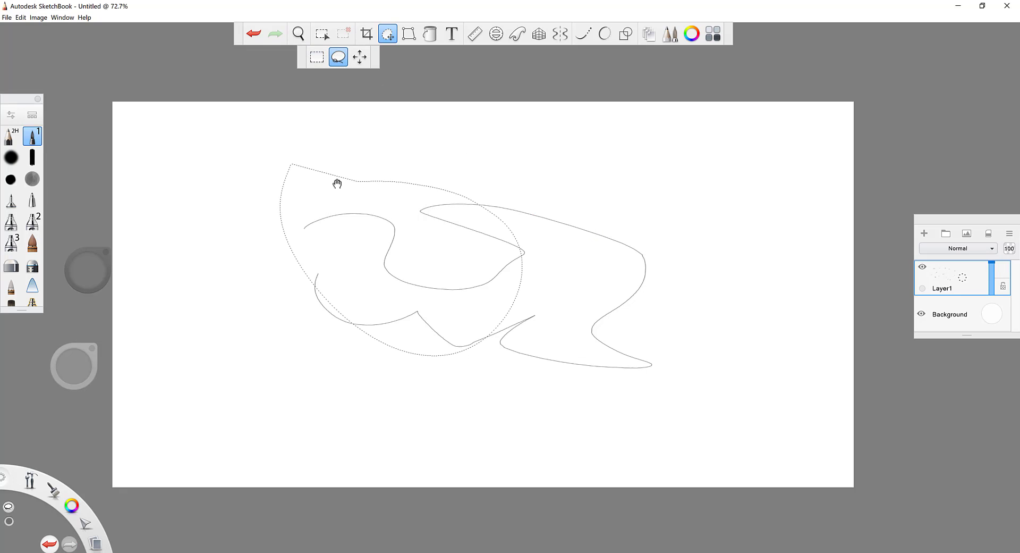
drag(394, 221, 494, 228)
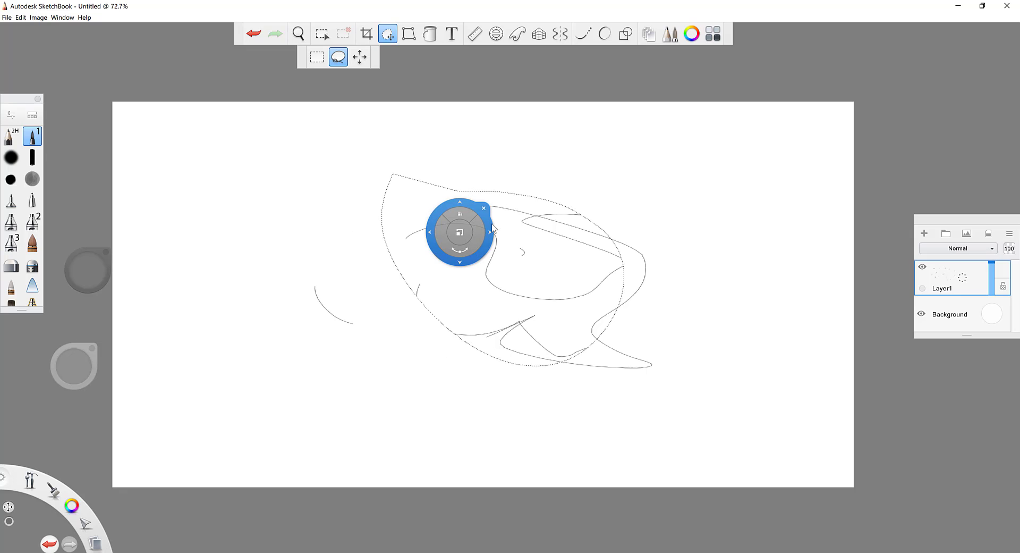
key(ctrl+z)
click(483, 207)
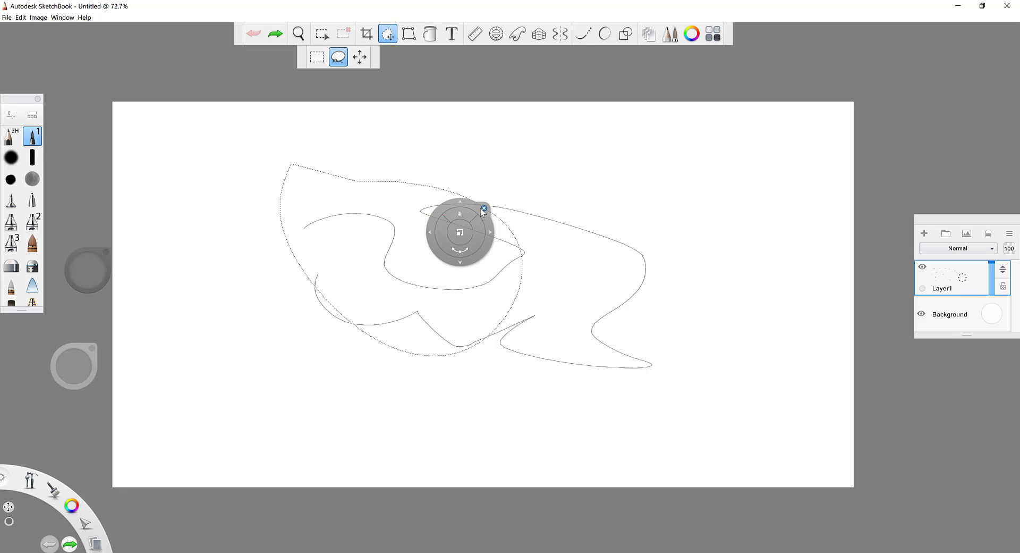
Step: Move the whole Layer1 drawing slightly right and down and finish the transformation
click(362, 60)
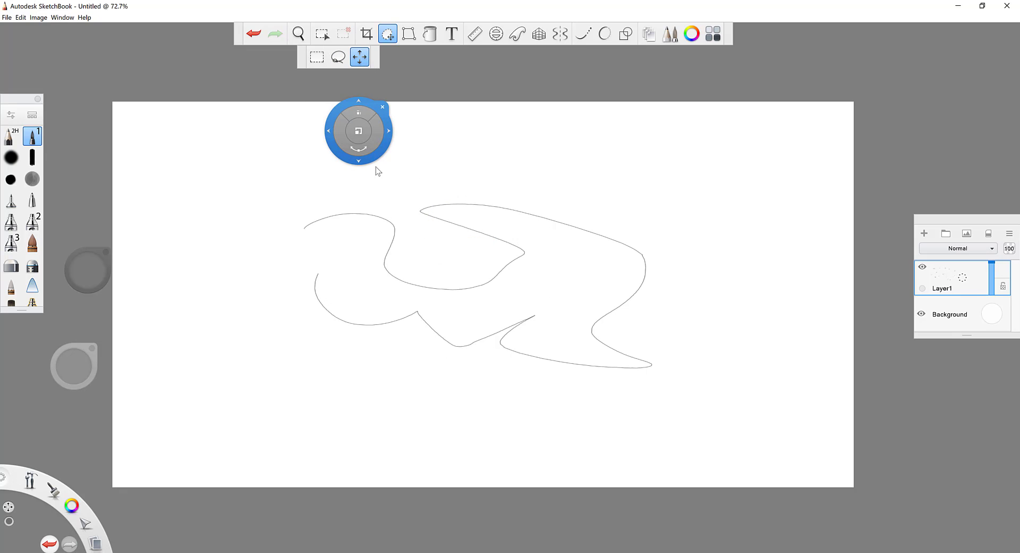
mouse_move(385, 180)
mouse_down()
mouse_move(436, 215)
mouse_move(396, 184)
mouse_up()
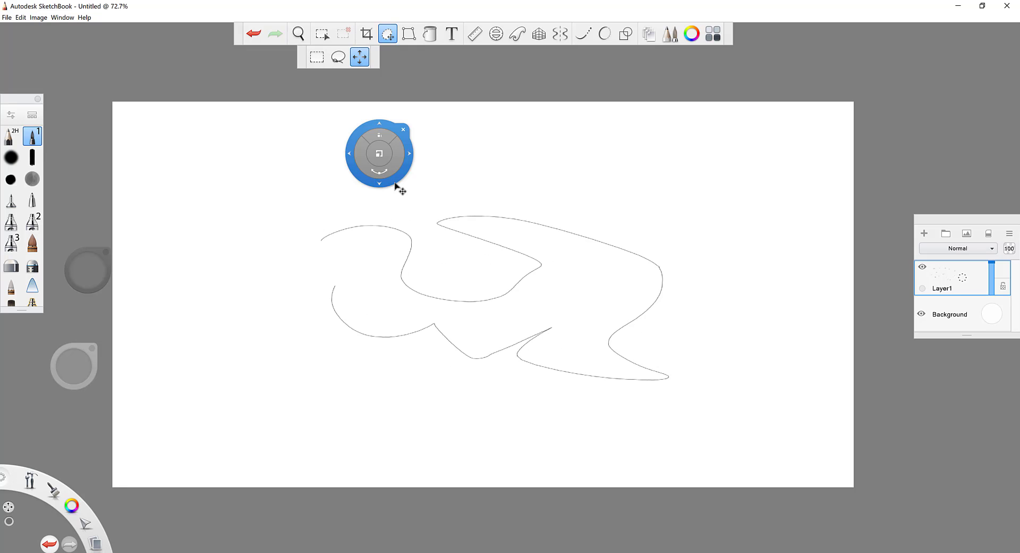
click(402, 130)
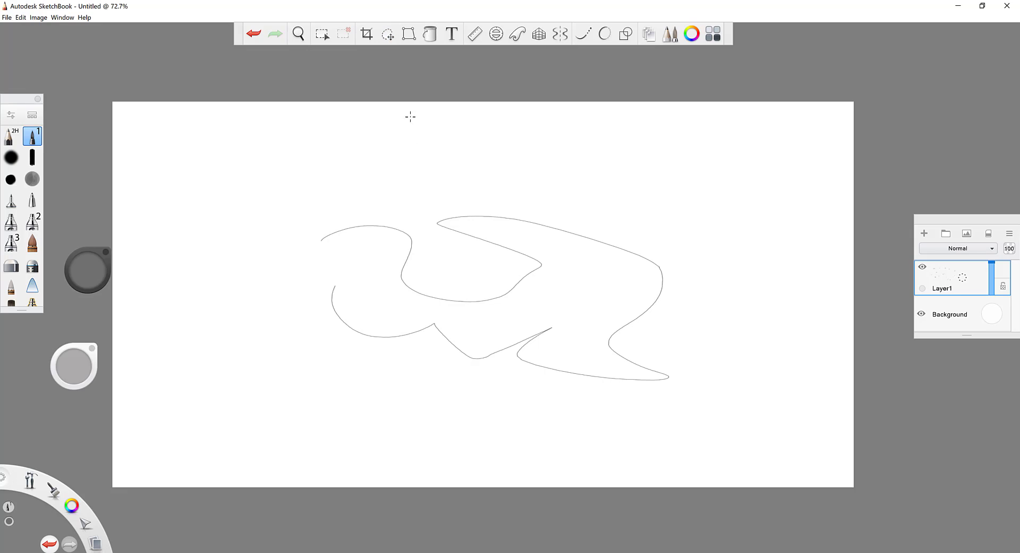
Step: Distort the Layer1 drawing by pulling its upper-left corner down and its upper-right corner up and outward, and apply the transformation
click(411, 36)
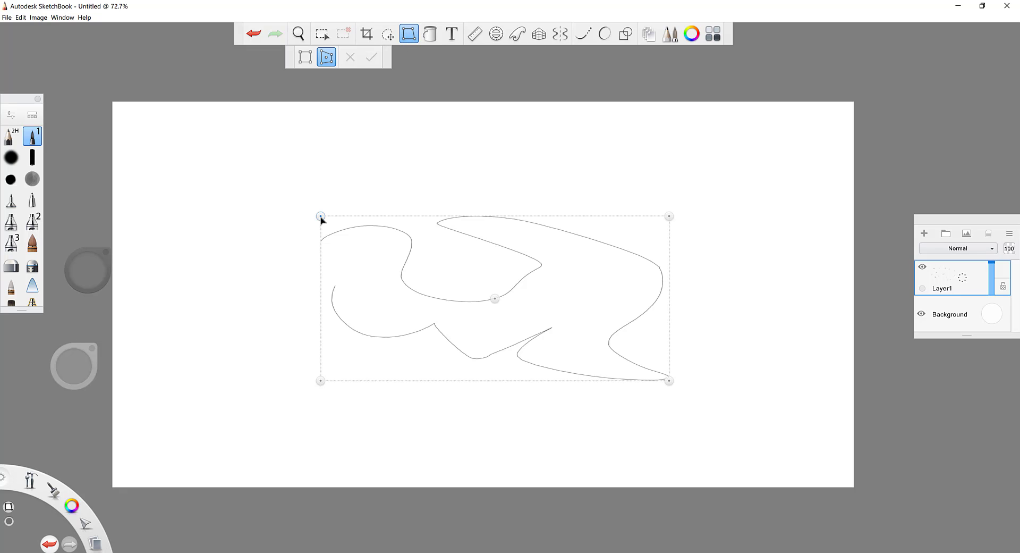
mouse_move(321, 218)
mouse_down()
mouse_move(329, 274)
mouse_move(265, 267)
mouse_move(301, 271)
mouse_up()
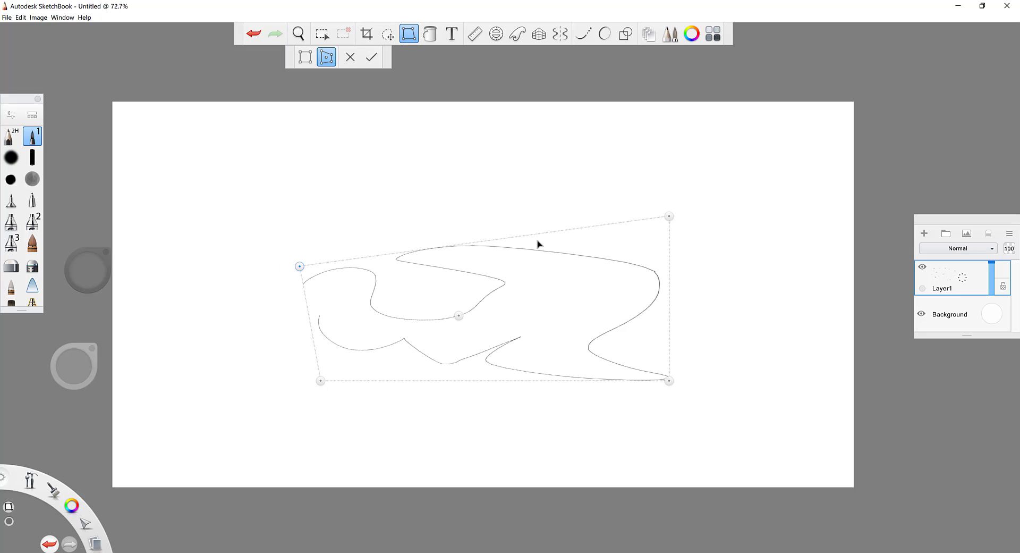
mouse_move(668, 217)
mouse_down()
mouse_move(662, 166)
mouse_move(738, 171)
mouse_up()
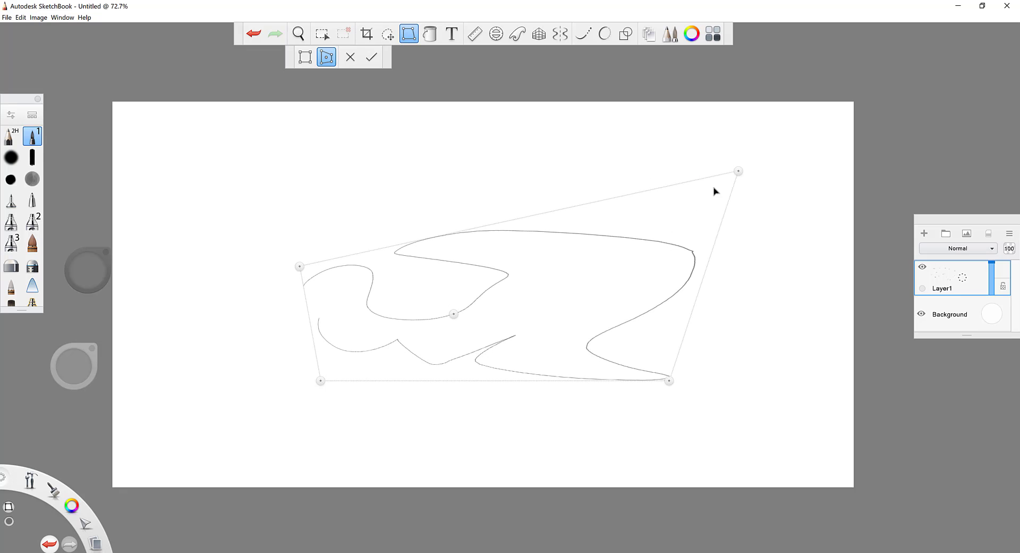
click(305, 57)
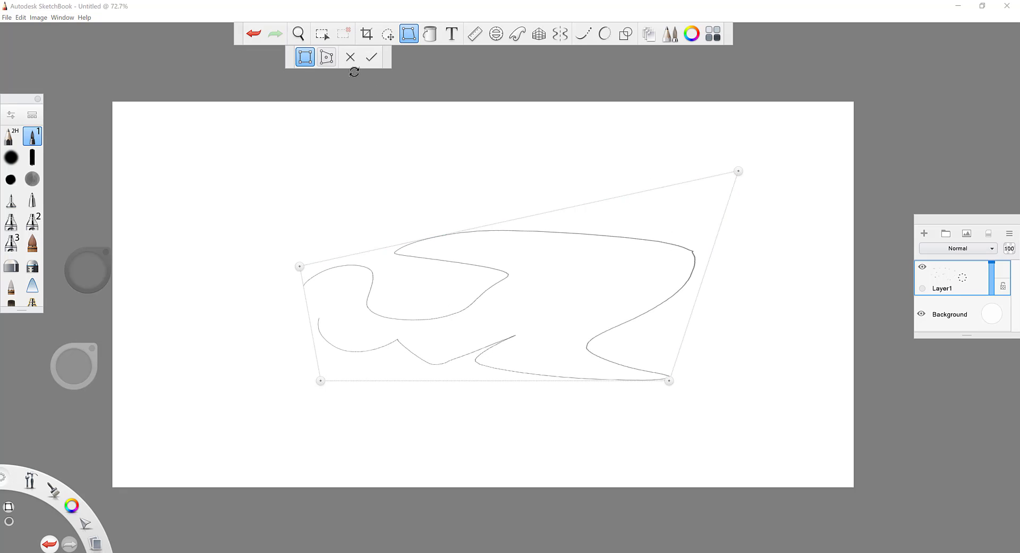
click(371, 56)
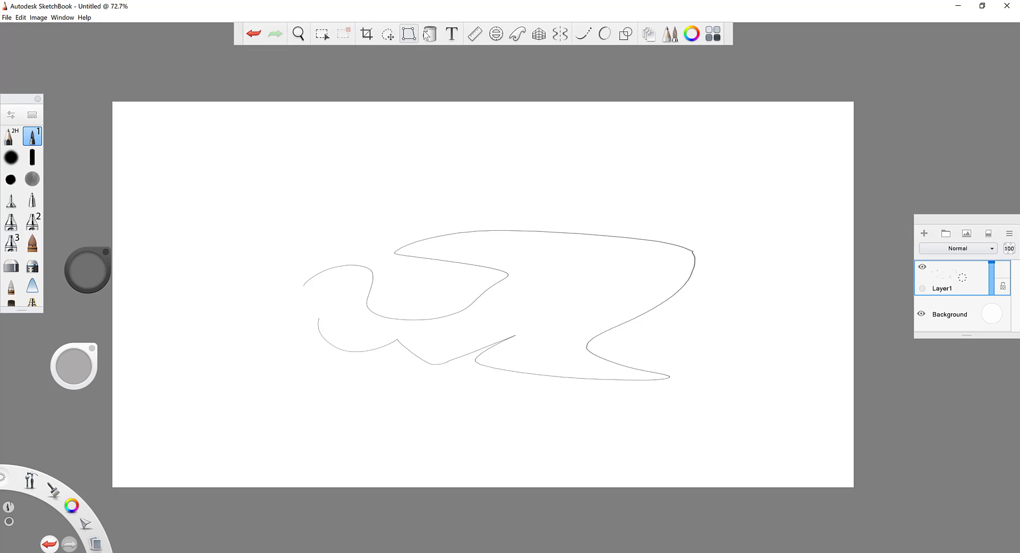
Step: Flood fill Layer1 with solid grey, move the color puck onto the canvas, choose vivid orange and refill the layer with it
click(429, 36)
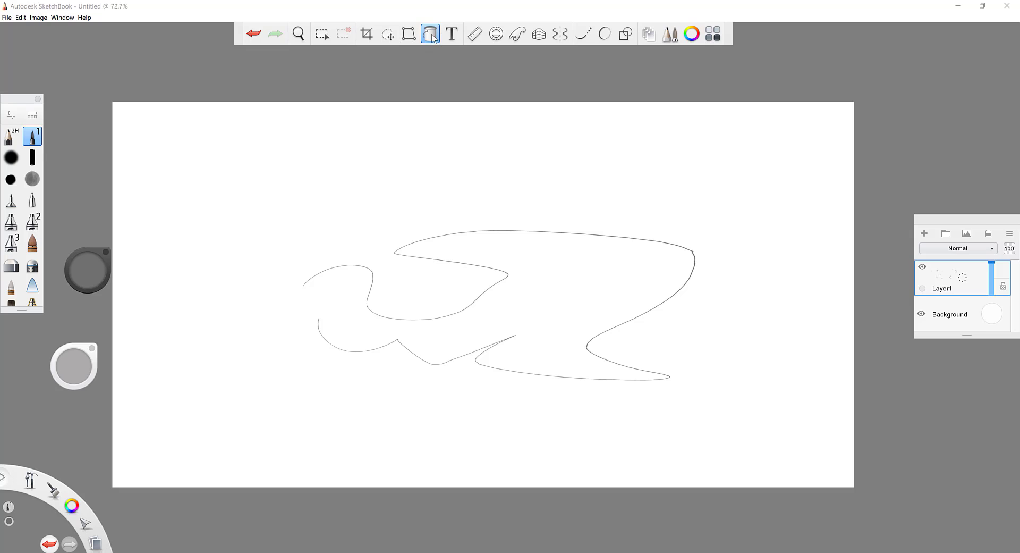
click(308, 176)
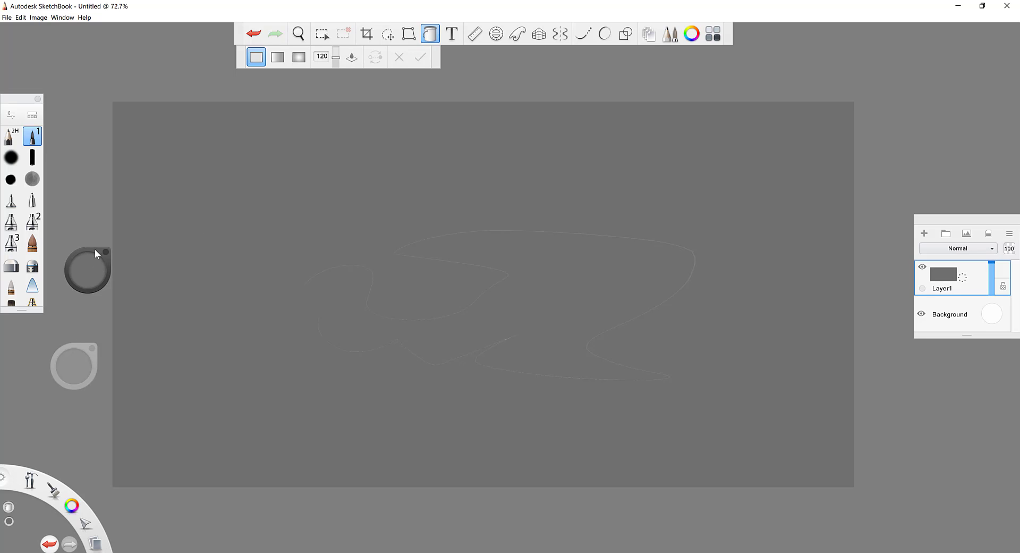
drag(98, 259, 266, 171)
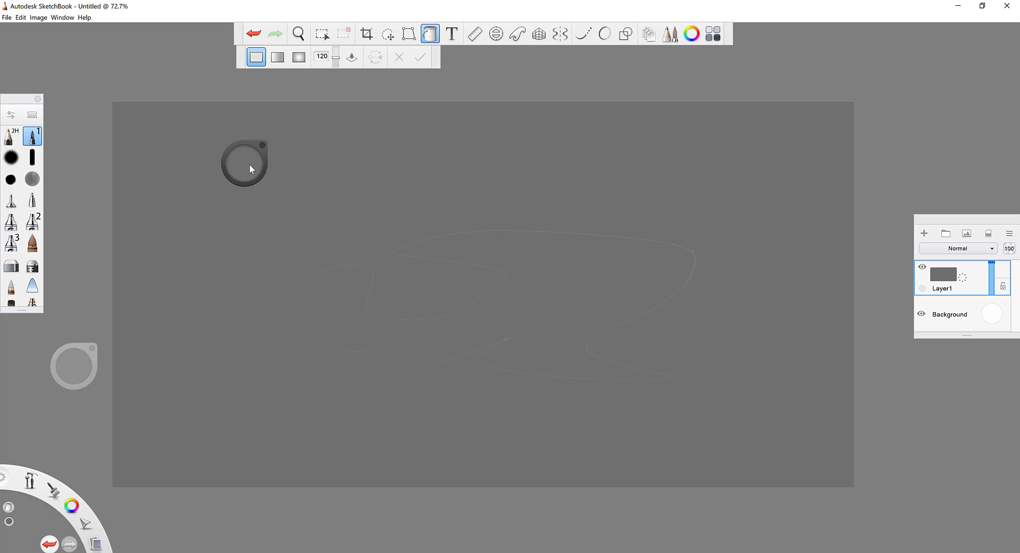
click(251, 165)
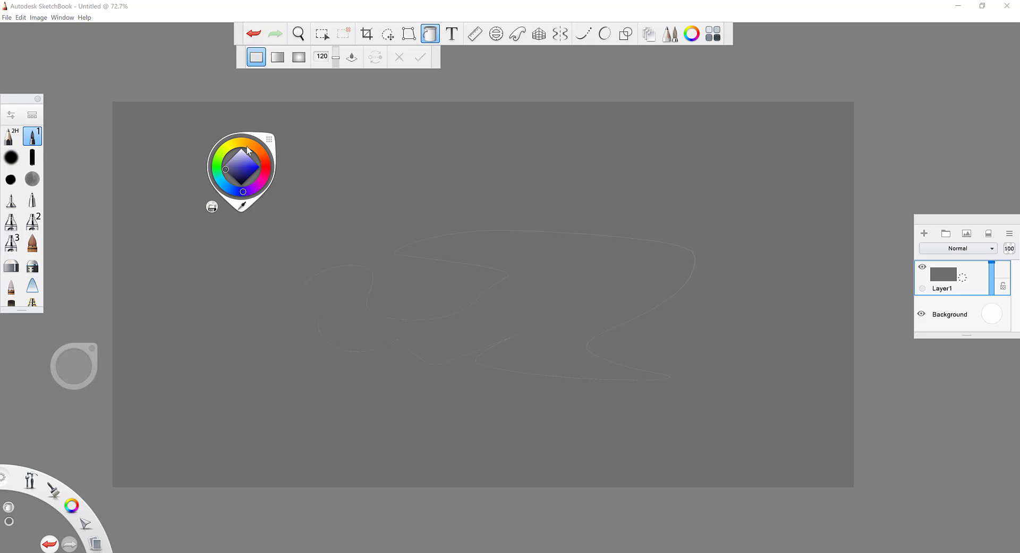
mouse_move(250, 145)
mouse_down()
mouse_move(265, 159)
mouse_move(258, 153)
mouse_move(245, 166)
mouse_up()
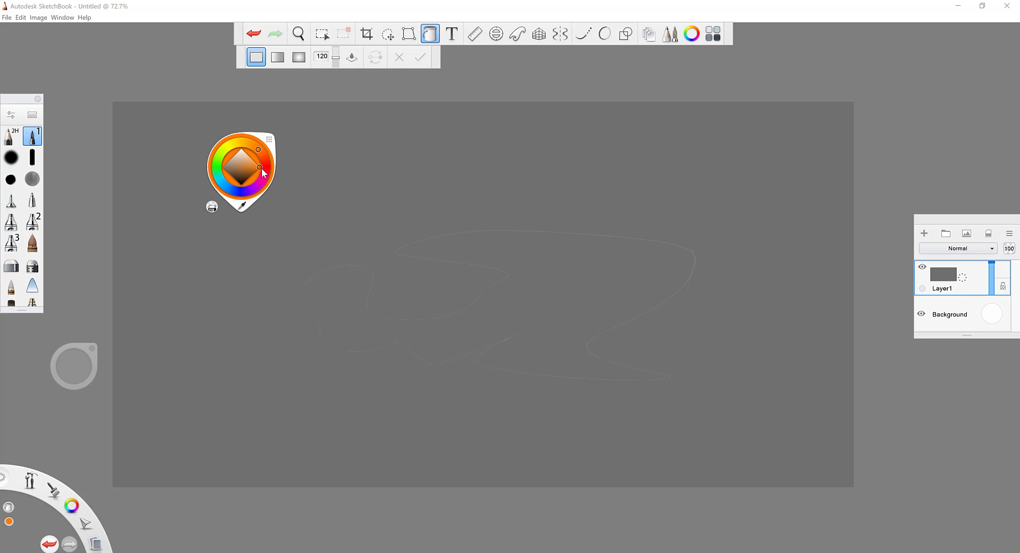
click(469, 173)
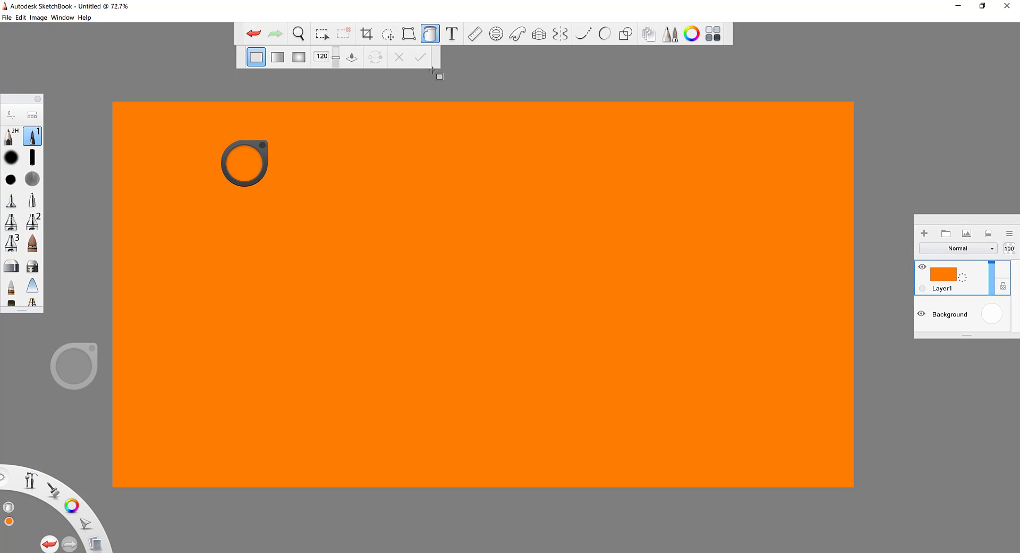
Step: Lay a linear gradient fill diagonally across the canvas from upper left to lower right and set its start color to blue
click(273, 58)
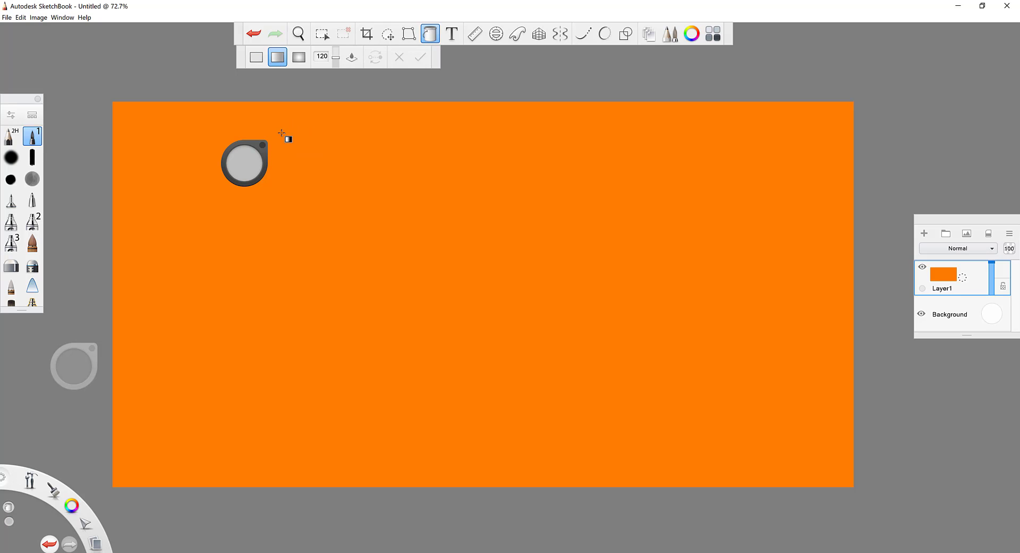
drag(282, 127, 751, 328)
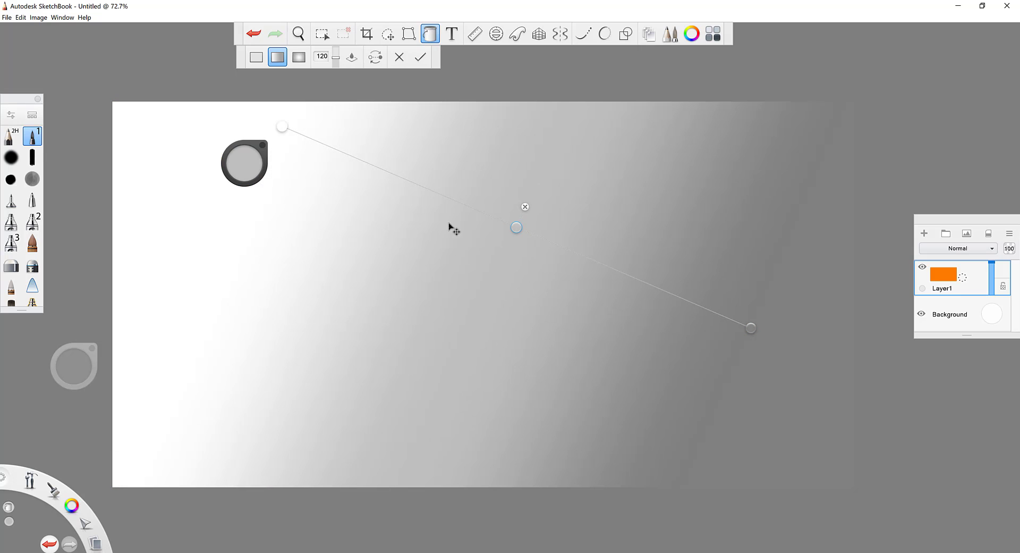
click(283, 128)
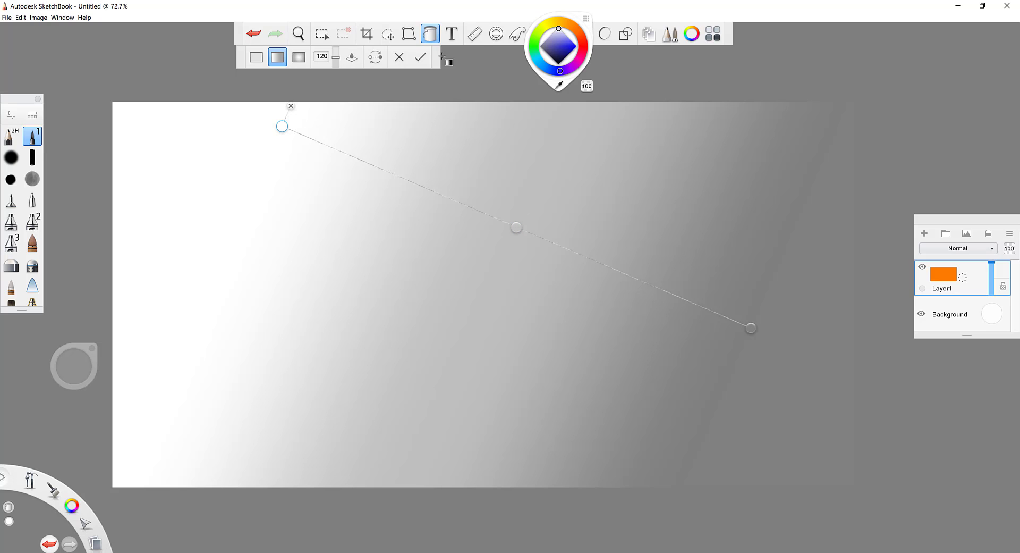
click(576, 46)
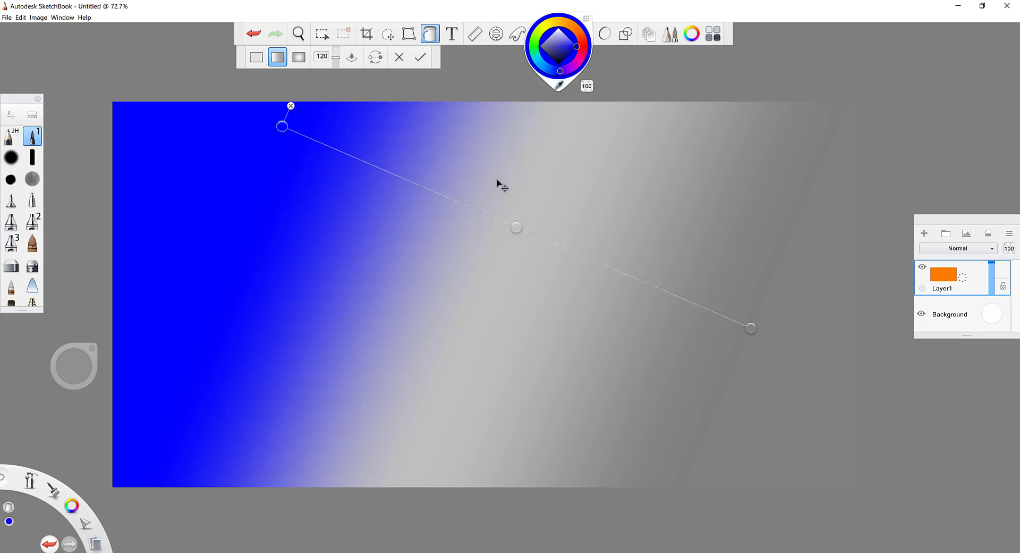
Step: Set the linear gradient's middle color to amber and its end color to magenta
click(516, 229)
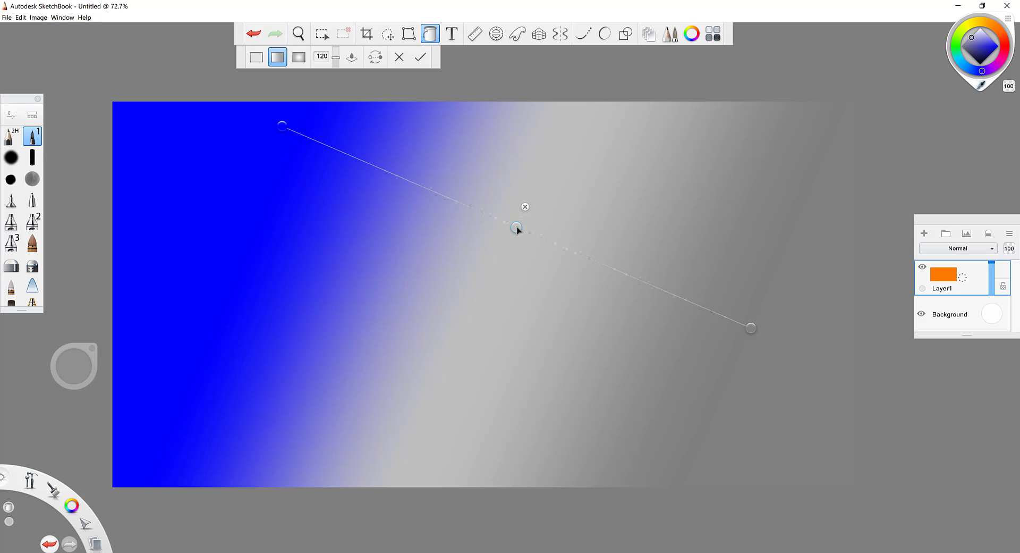
click(987, 23)
click(999, 47)
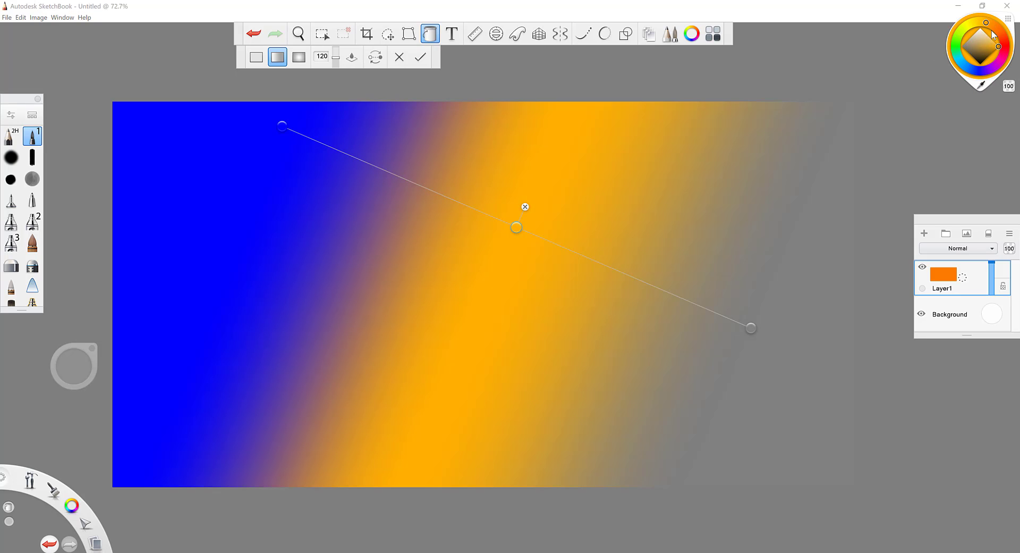
click(751, 328)
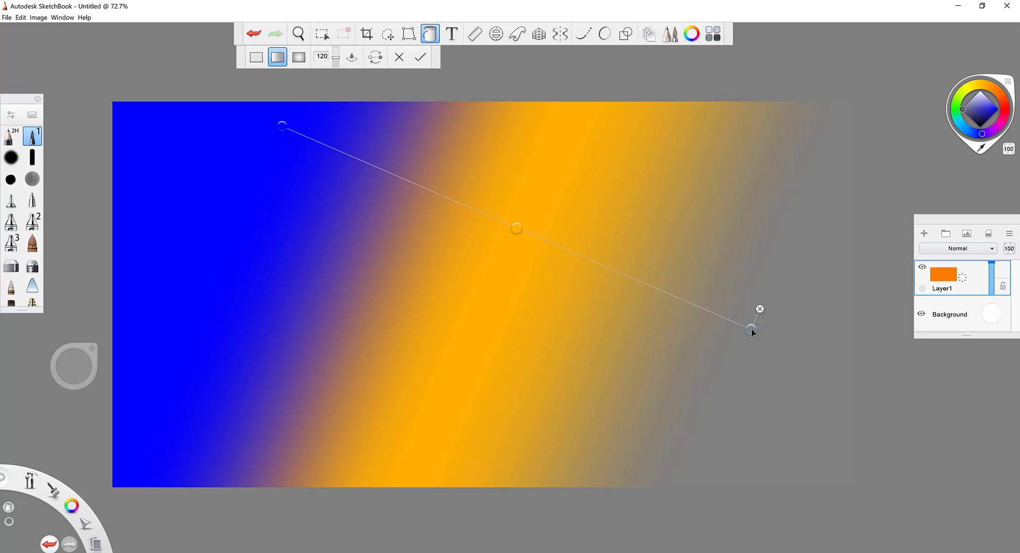
click(997, 130)
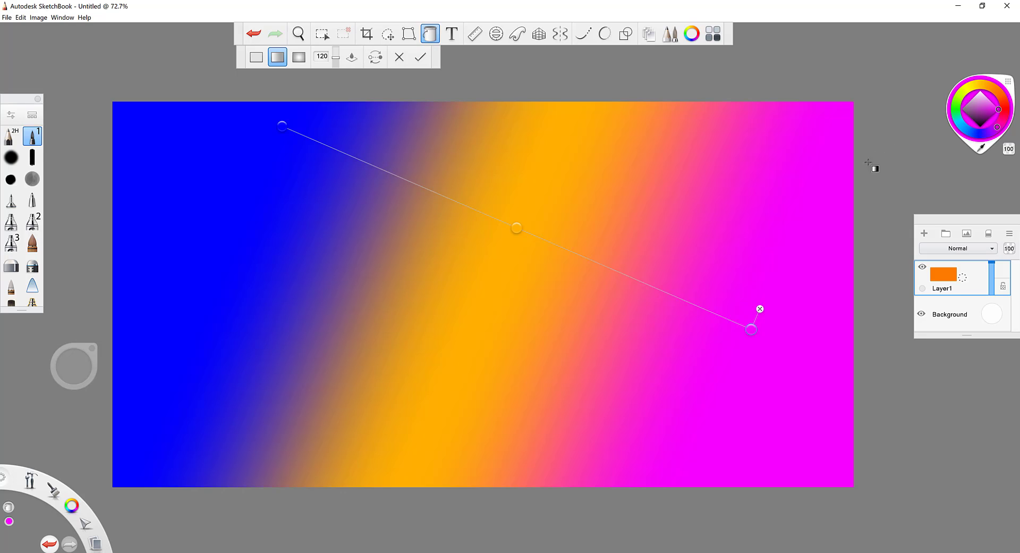
Step: Try two radial gradient fills over the linear gradient, a long diagonal one and a shorter one, and leave the fill tool
click(298, 57)
drag(299, 158, 750, 360)
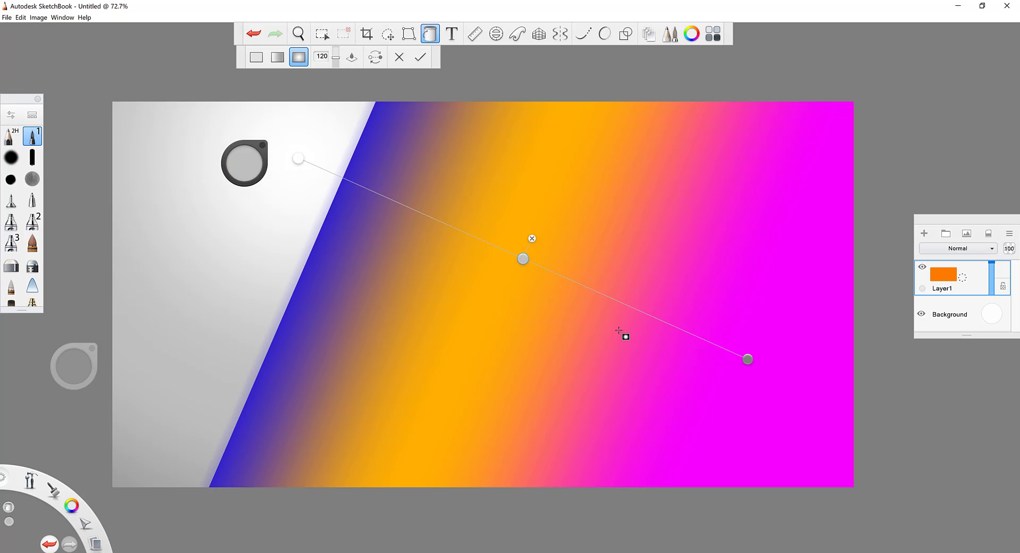
drag(393, 184, 627, 314)
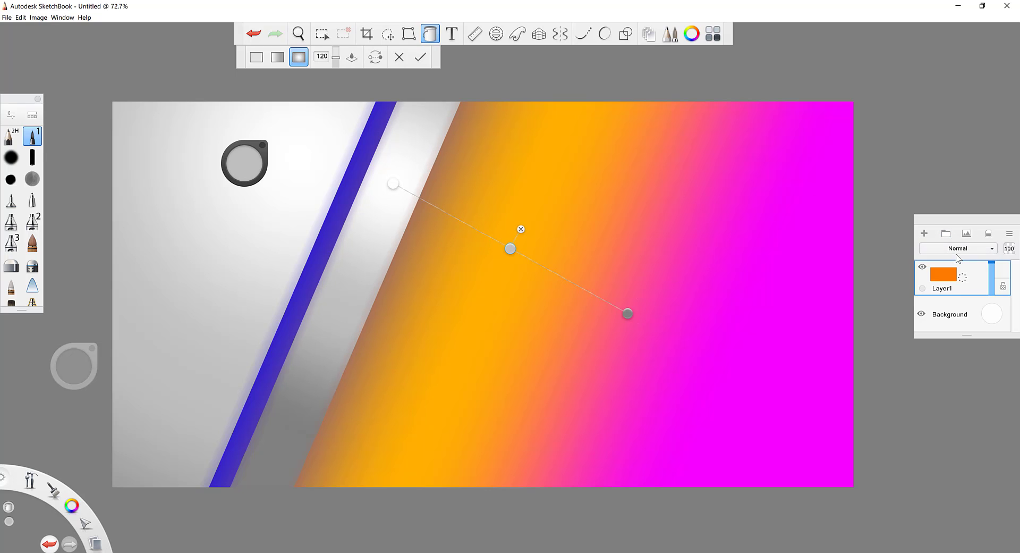
key(Escape)
Step: Clear everything on Layer1, draw a diagonal orange test stroke and undo it
click(988, 232)
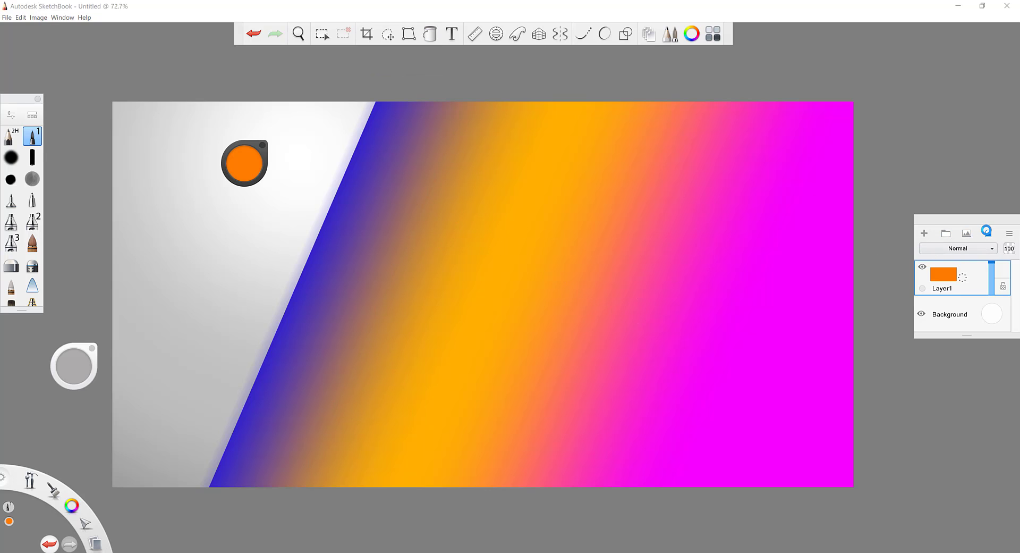
drag(342, 189, 678, 376)
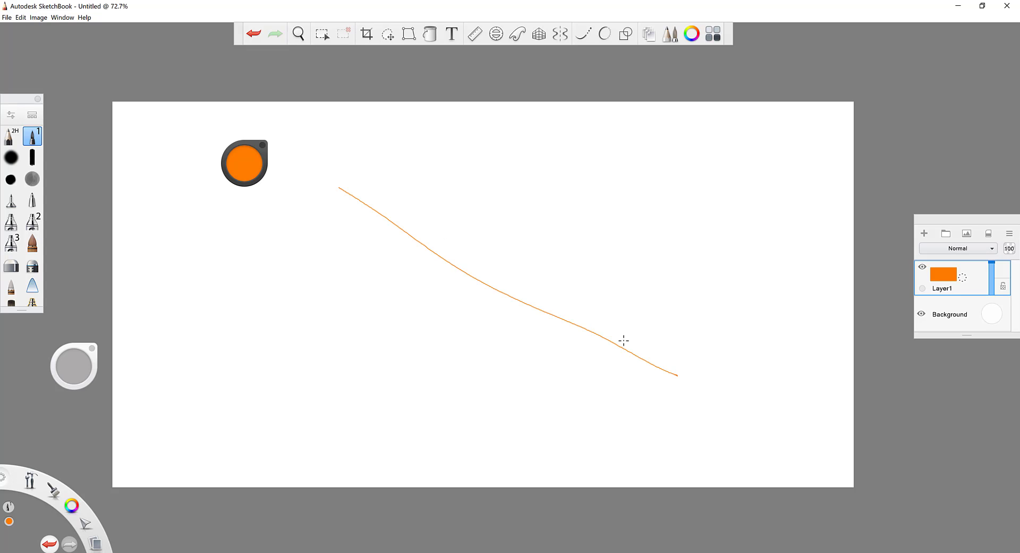
key(ctrl+z)
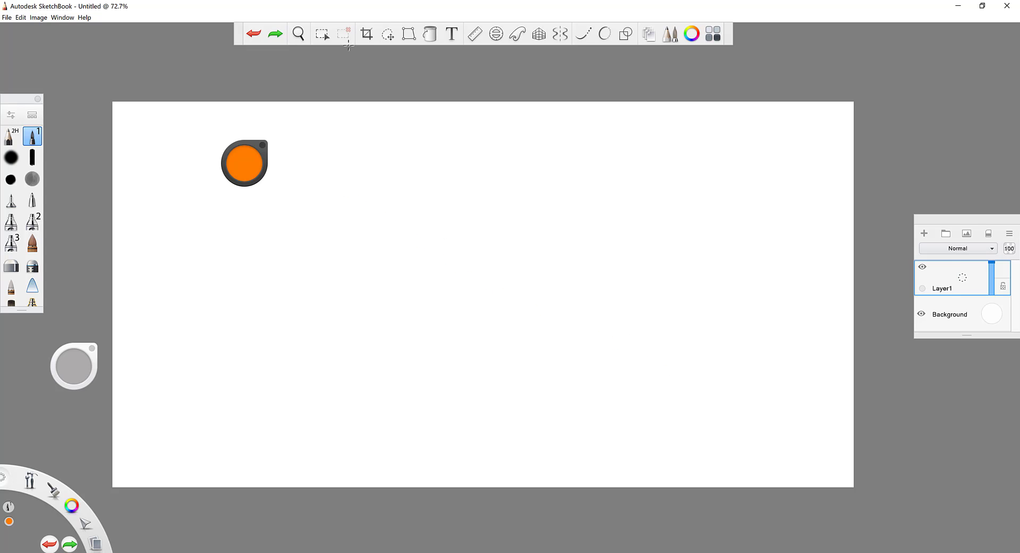
Step: Lay a radial gradient fill from the canvas's upper left, extend its end to the lower right, and set its center color to red-orange
click(431, 34)
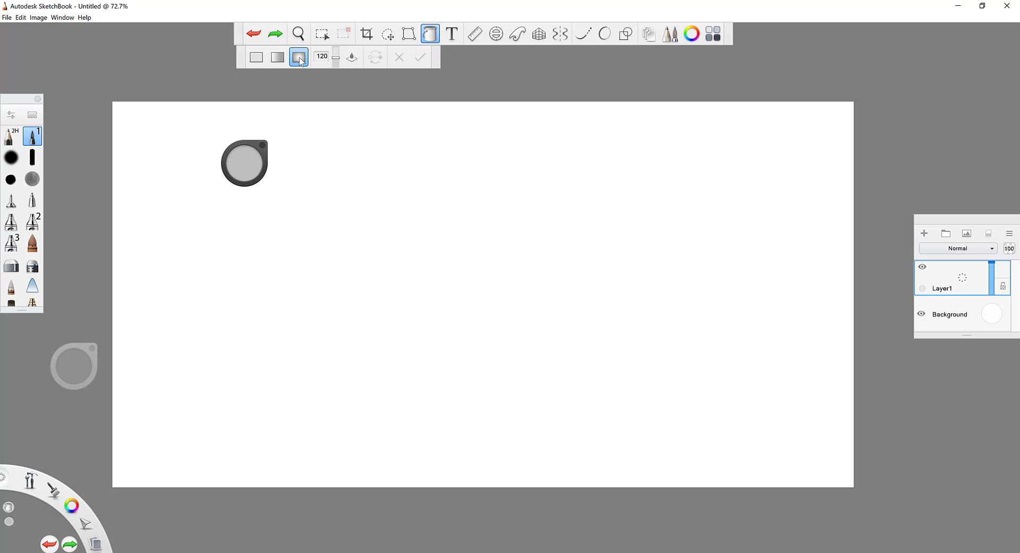
drag(289, 194, 545, 301)
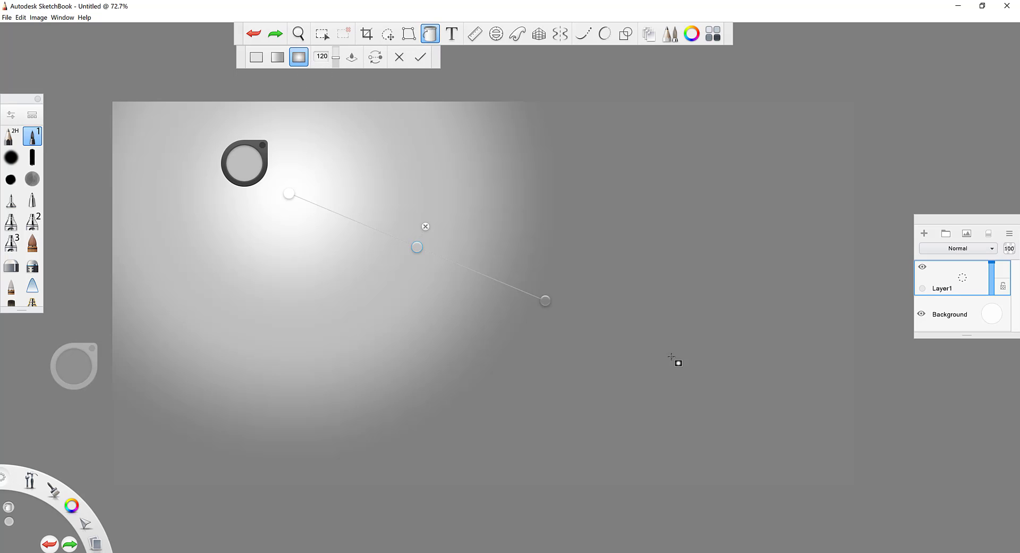
drag(672, 356, 715, 368)
click(289, 195)
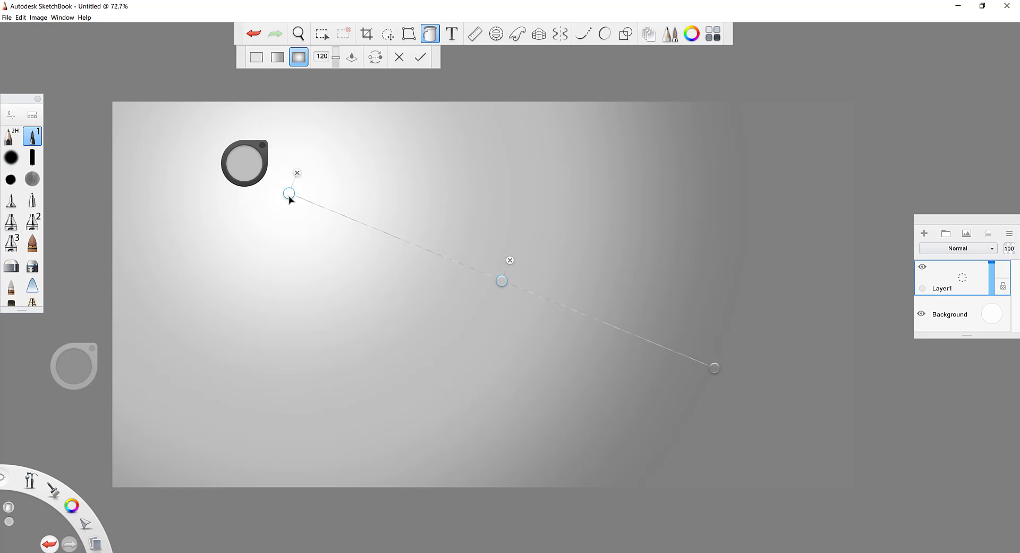
click(289, 196)
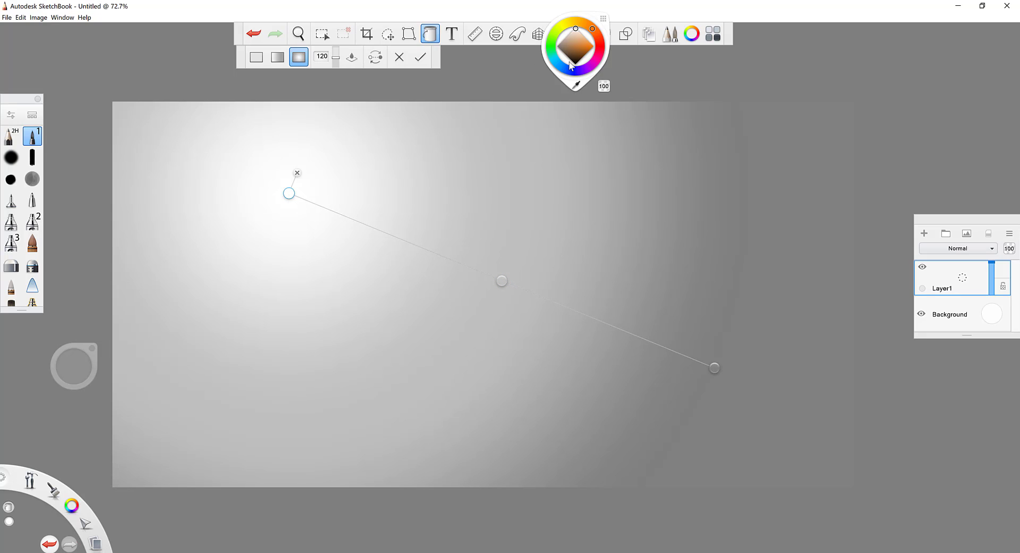
click(604, 41)
Step: Set the radial gradient's middle color to purple and its outer color to lime green
click(501, 281)
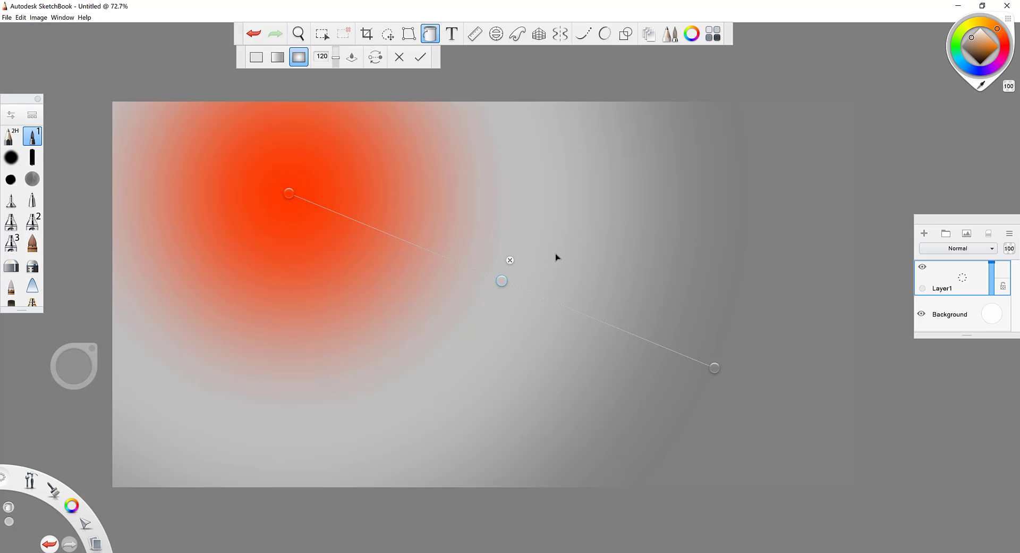
click(993, 68)
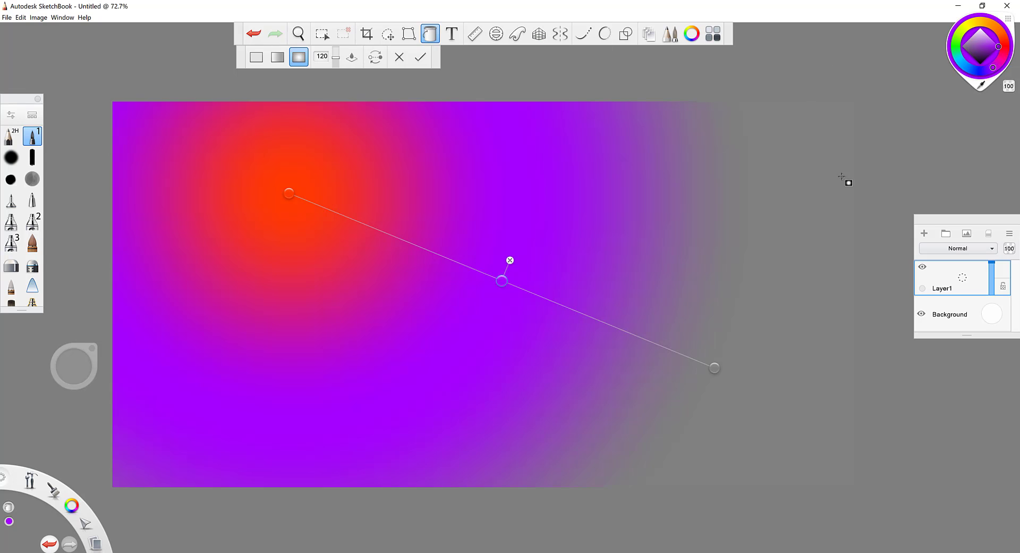
click(715, 368)
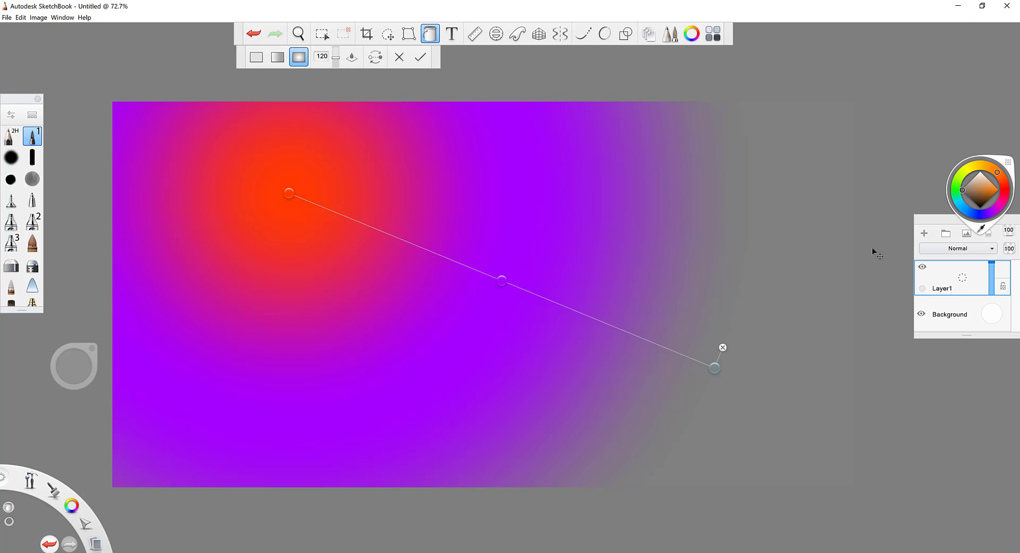
click(956, 181)
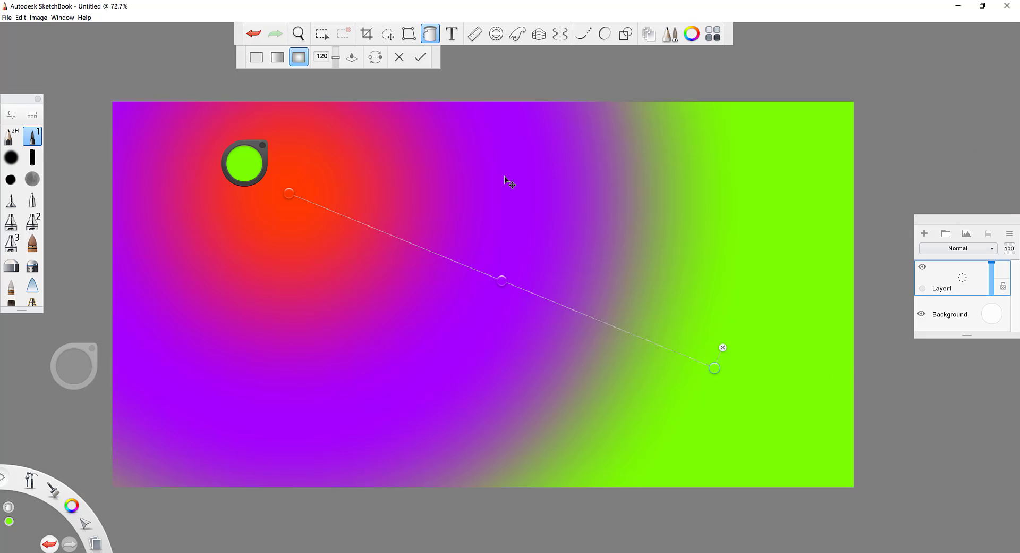
Step: Reverse the radial gradient's color order, reverse it back, and set the fill tolerance to 160
click(375, 58)
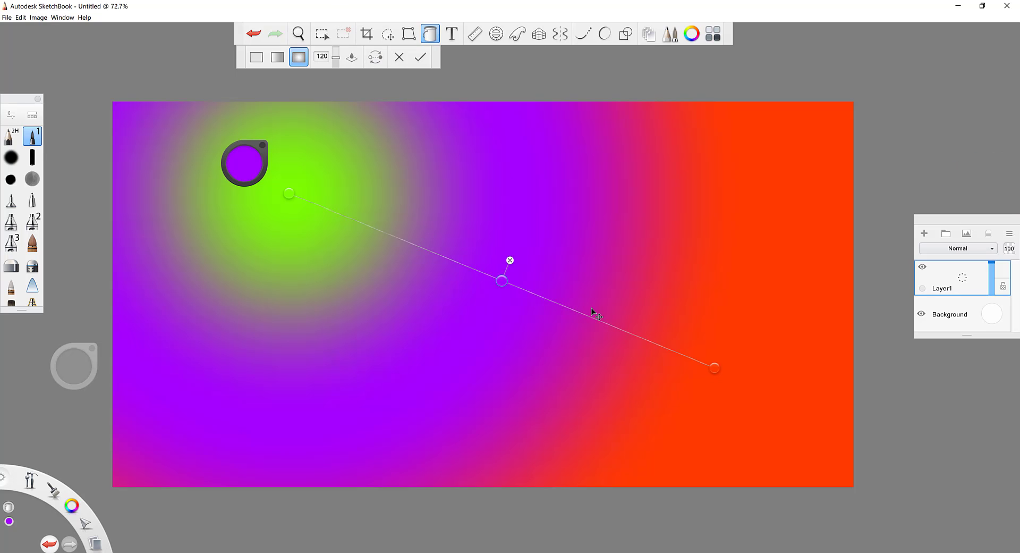
click(375, 57)
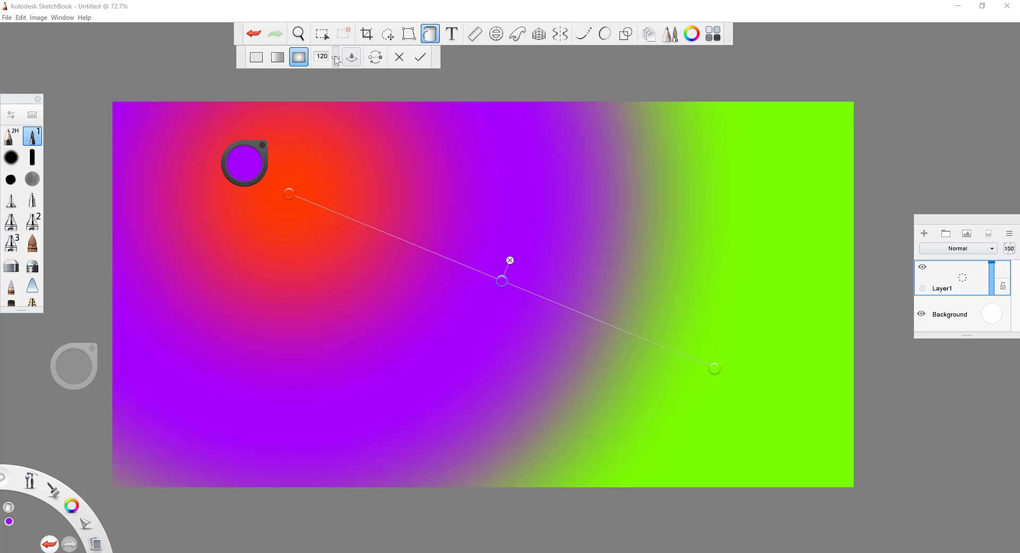
drag(335, 60, 335, 59)
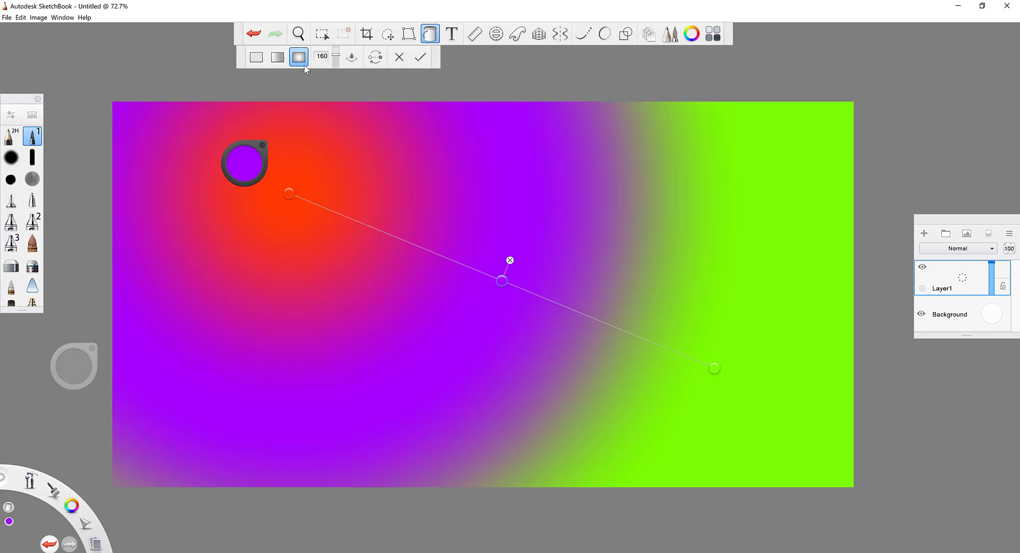
Step: Accept and clear the radial gradient fill on Layer1, and move the color puck to the canvas's upper-left corner
click(420, 58)
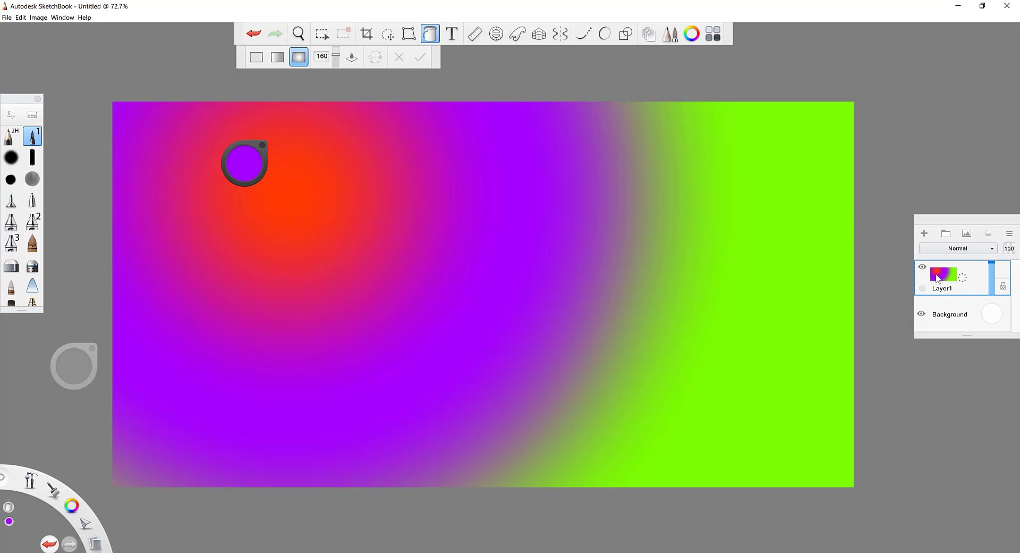
click(973, 275)
click(989, 236)
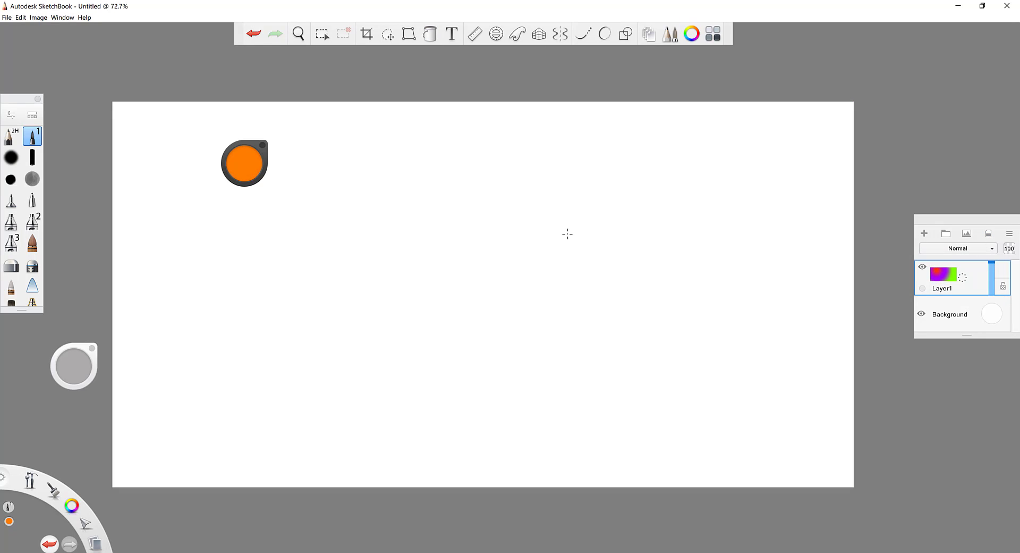
drag(243, 160, 120, 97)
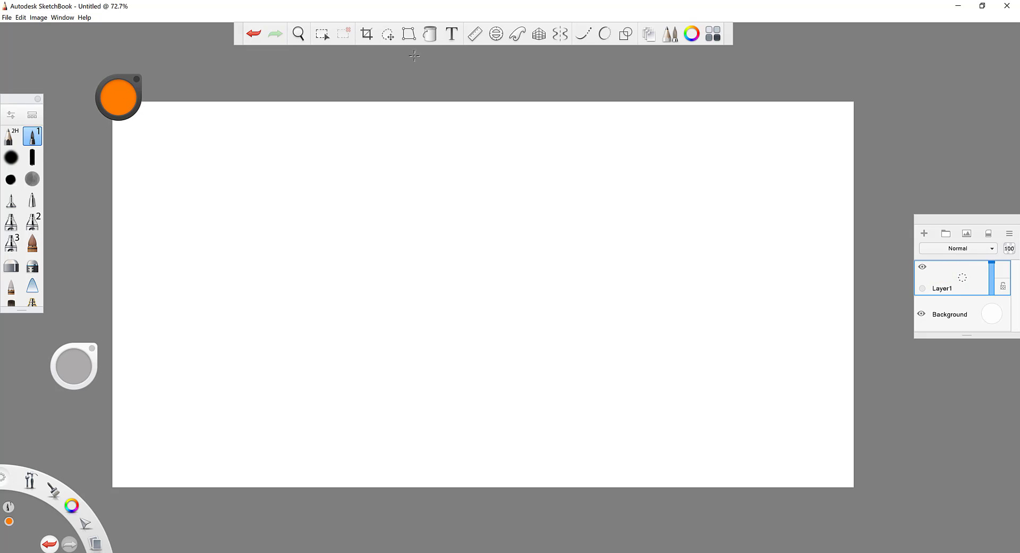
Step: Create a text layer reading ";lakjd;lkjaf;dlkj" and set its font to Stencil
click(452, 35)
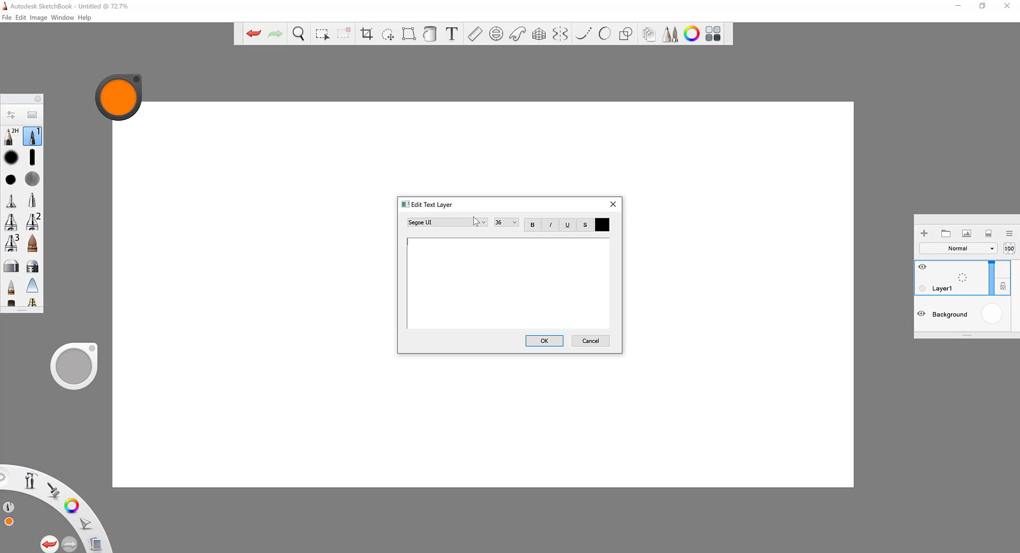
text(;lakjd;lkjaf;dlkj)
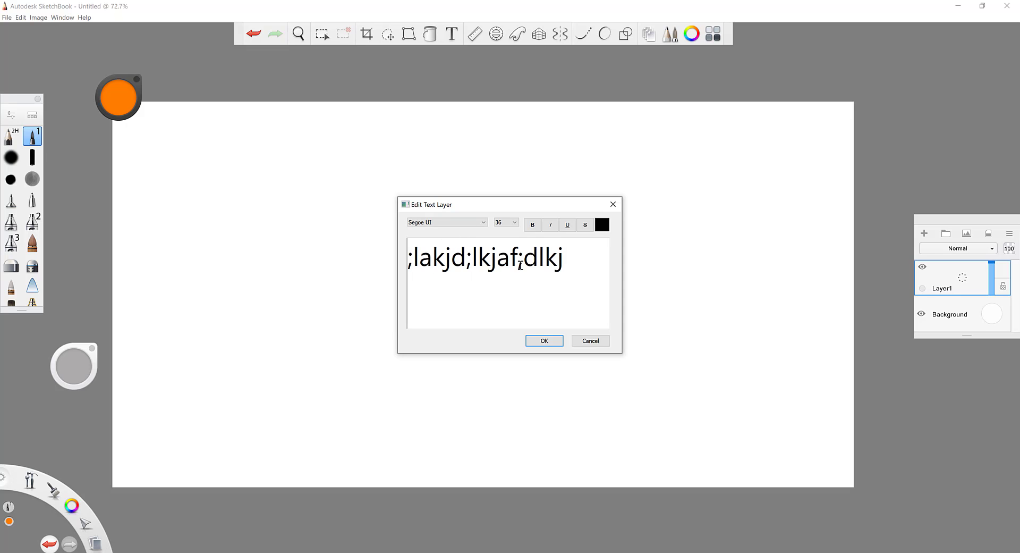
click(449, 222)
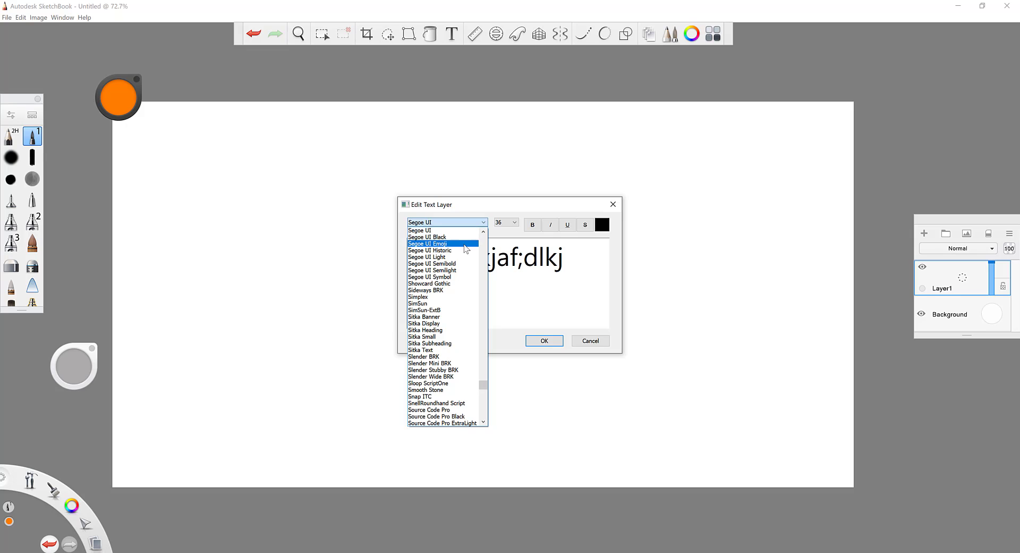
click(441, 239)
drag(568, 260, 403, 260)
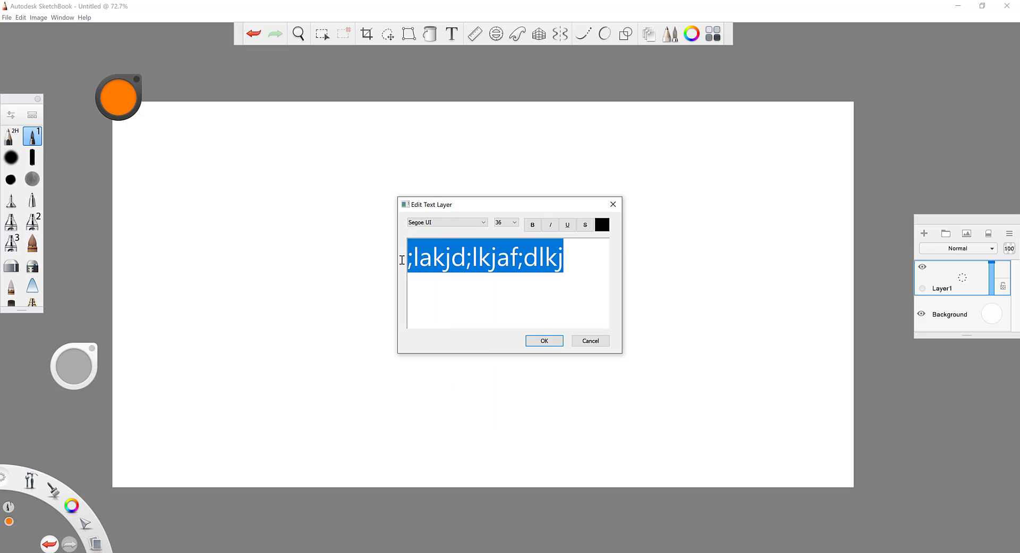
click(430, 223)
scroll(452, 298, down, 10)
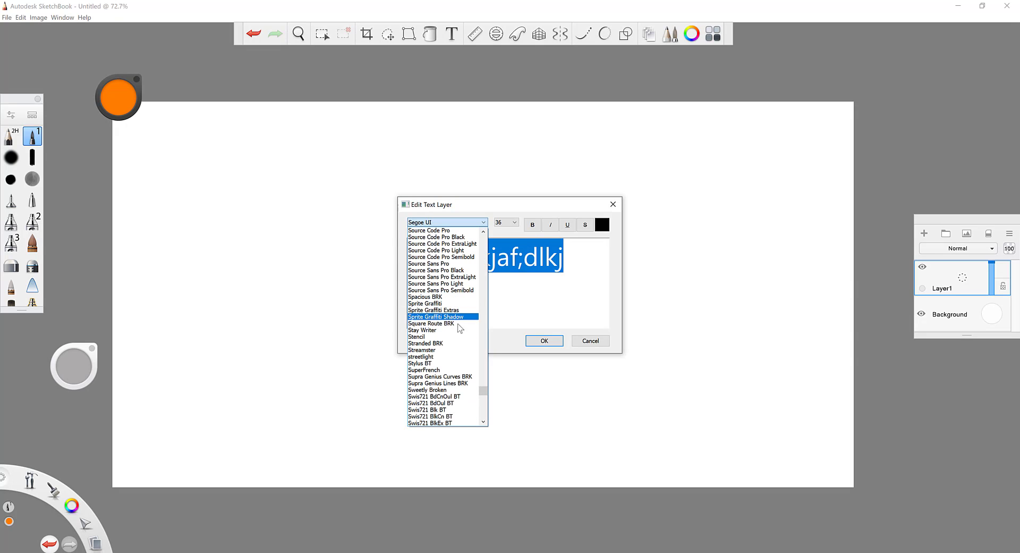
click(455, 337)
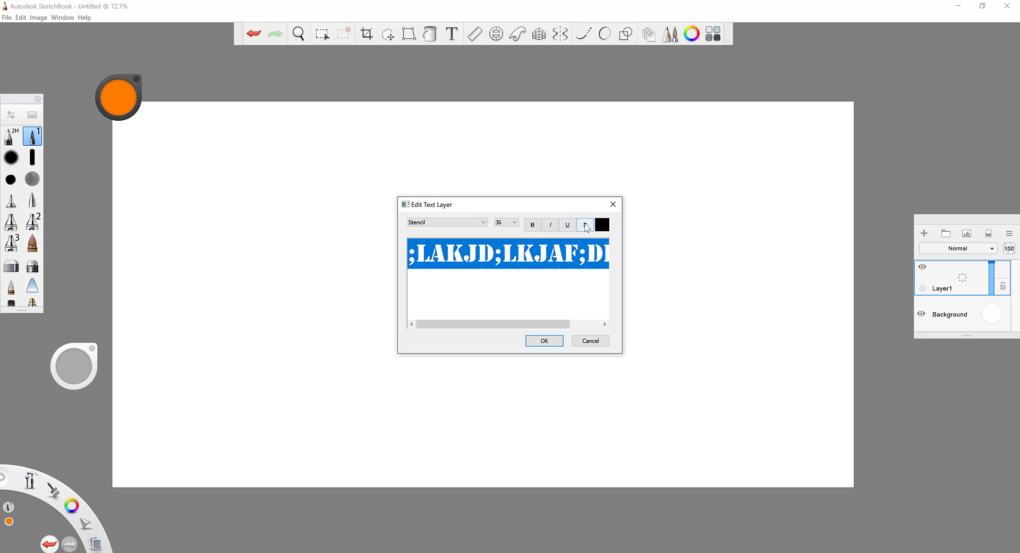
Step: Color the text bright blue, place it on the canvas and scale it up about its center
click(602, 224)
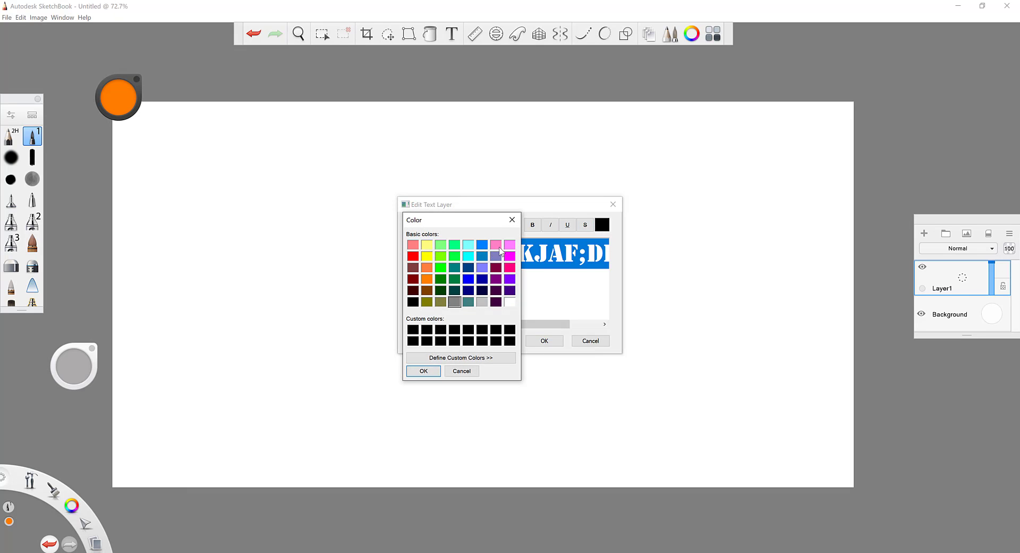
click(482, 244)
click(423, 371)
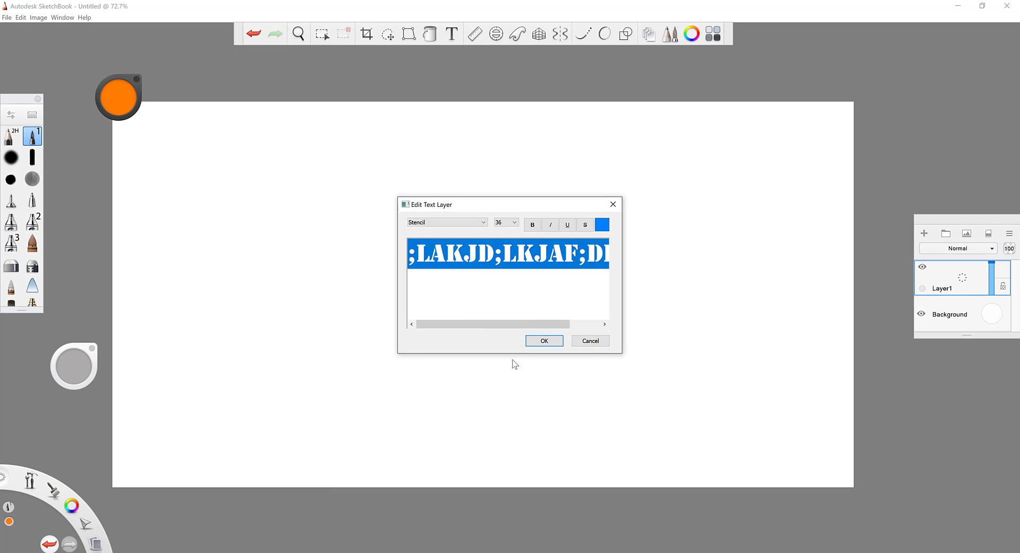
click(546, 341)
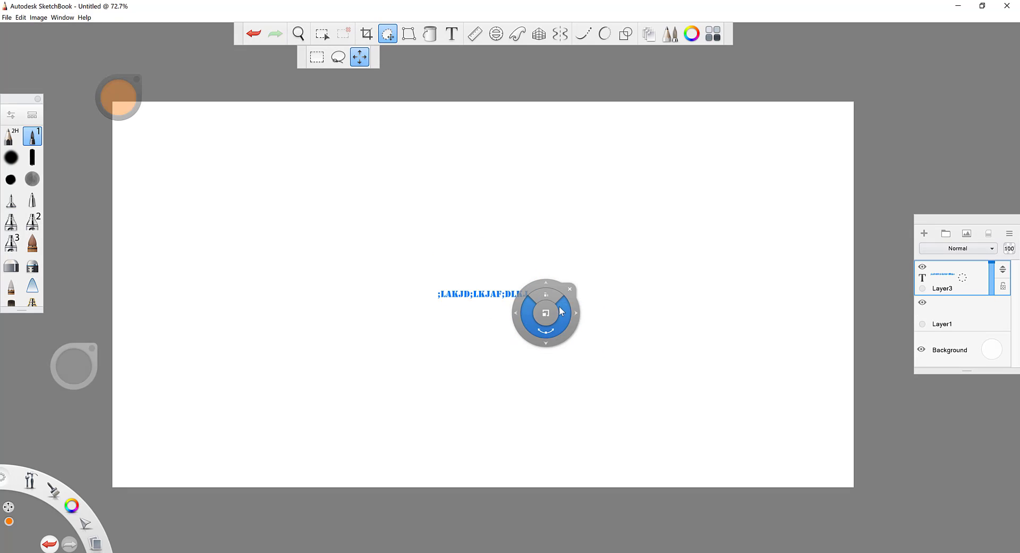
drag(561, 310, 601, 316)
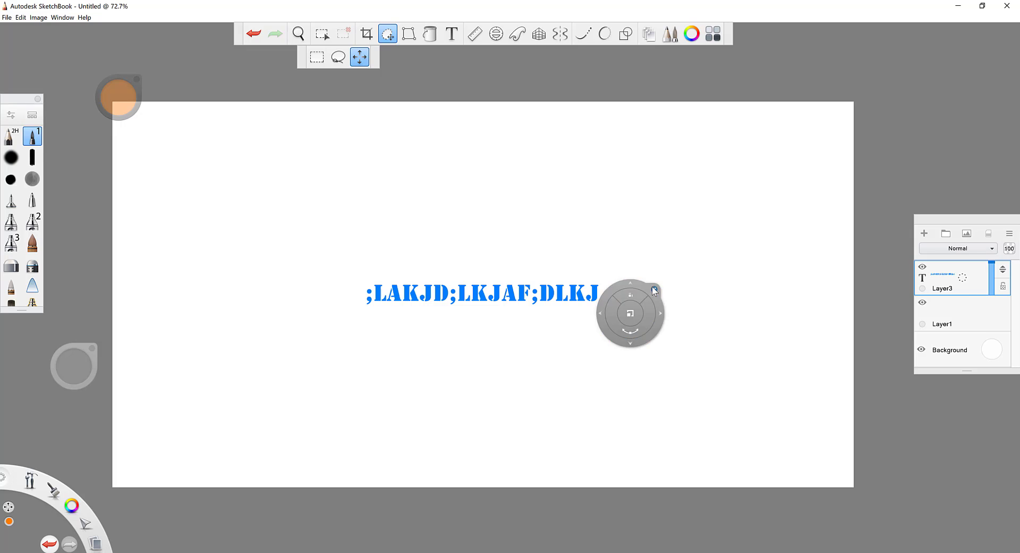
click(655, 290)
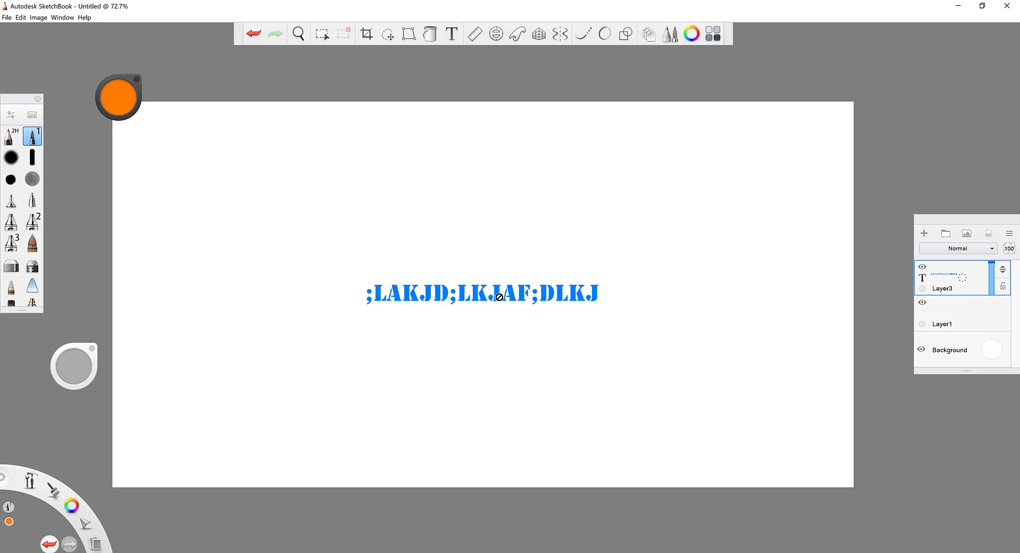
Step: Delete the text layer above Layer1 and undo the deletion
click(948, 270)
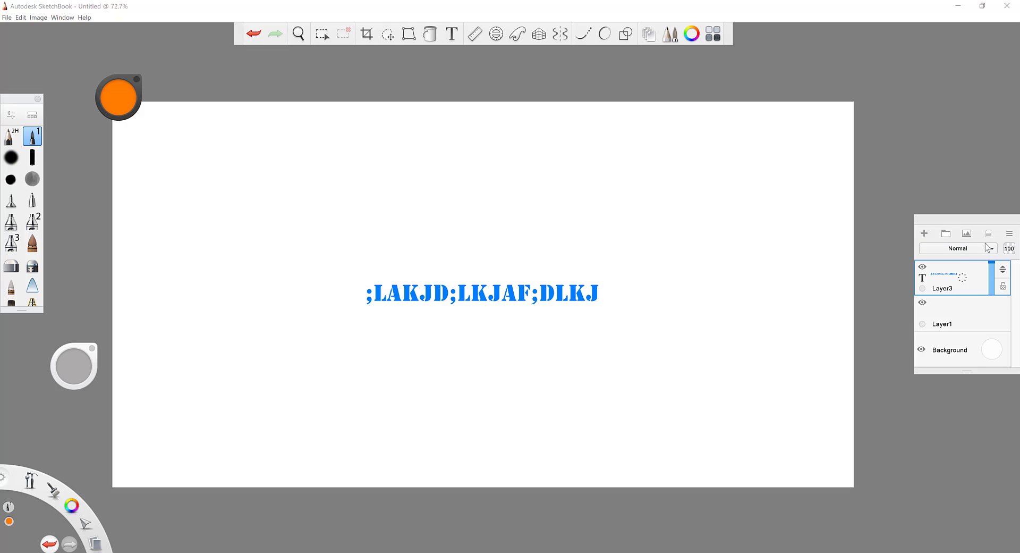
click(968, 311)
click(963, 278)
drag(963, 277, 985, 254)
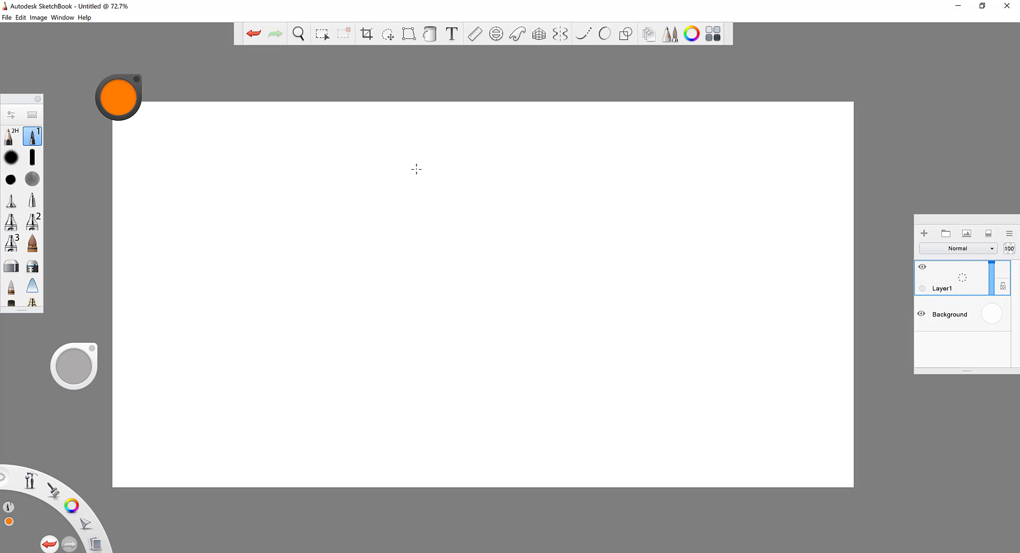
key(ctrl+z)
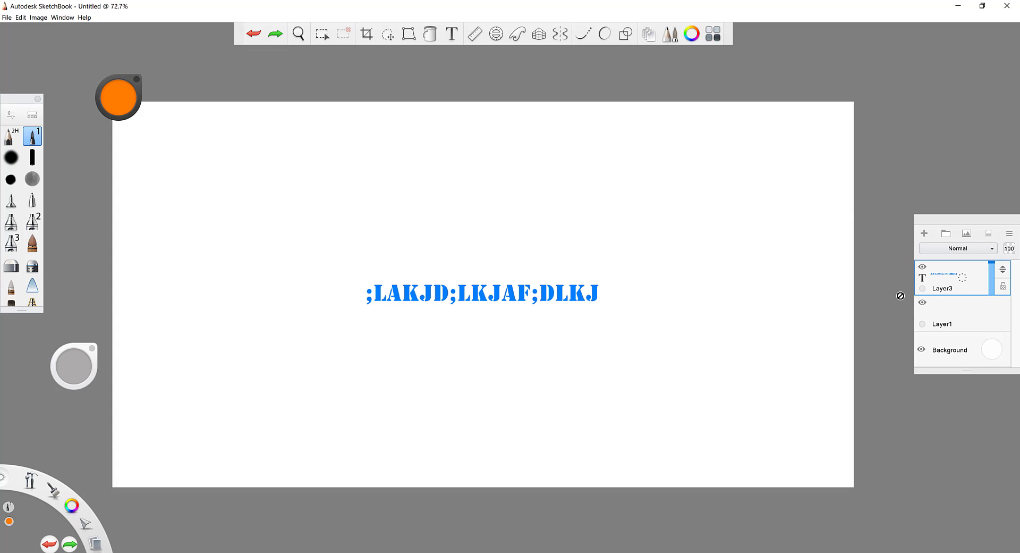
Step: Bring up the text layer's layer commands and delete that layer, leaving Layer1 and the Background
drag(963, 278, 966, 274)
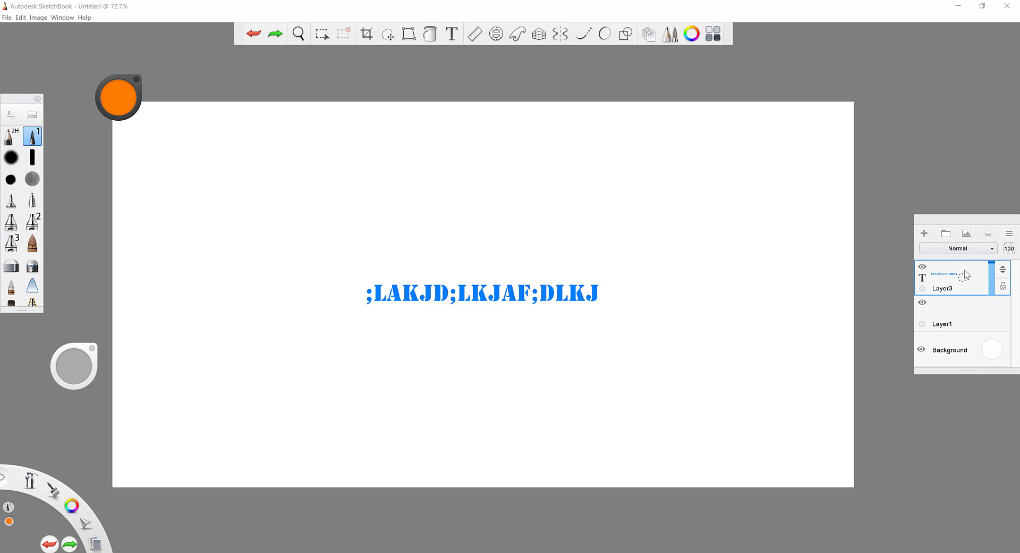
click(964, 305)
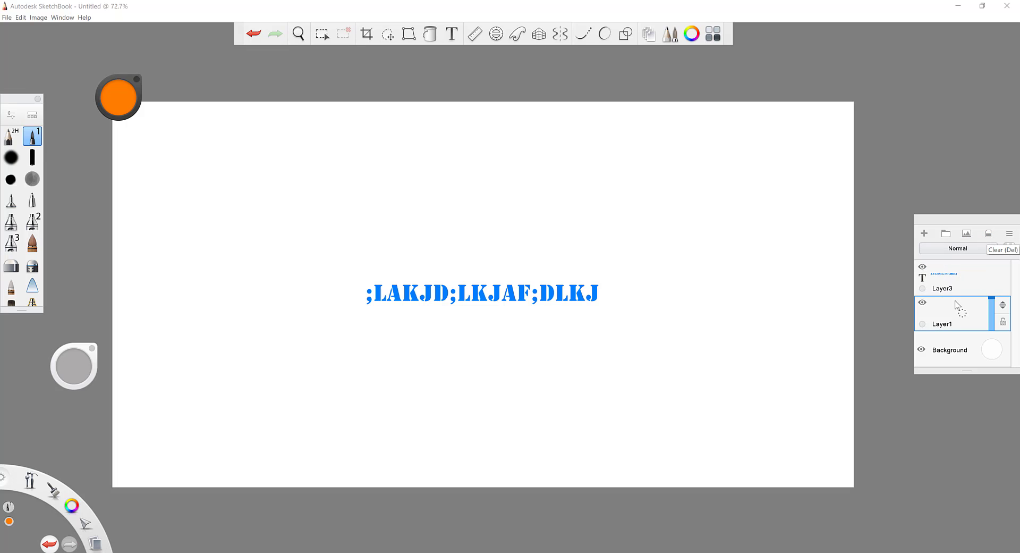
click(966, 280)
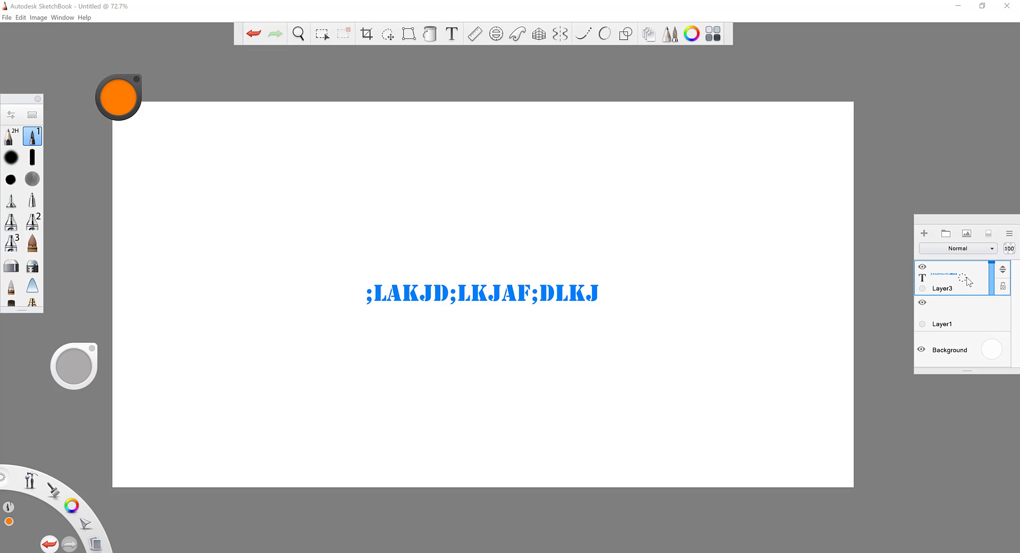
click(964, 283)
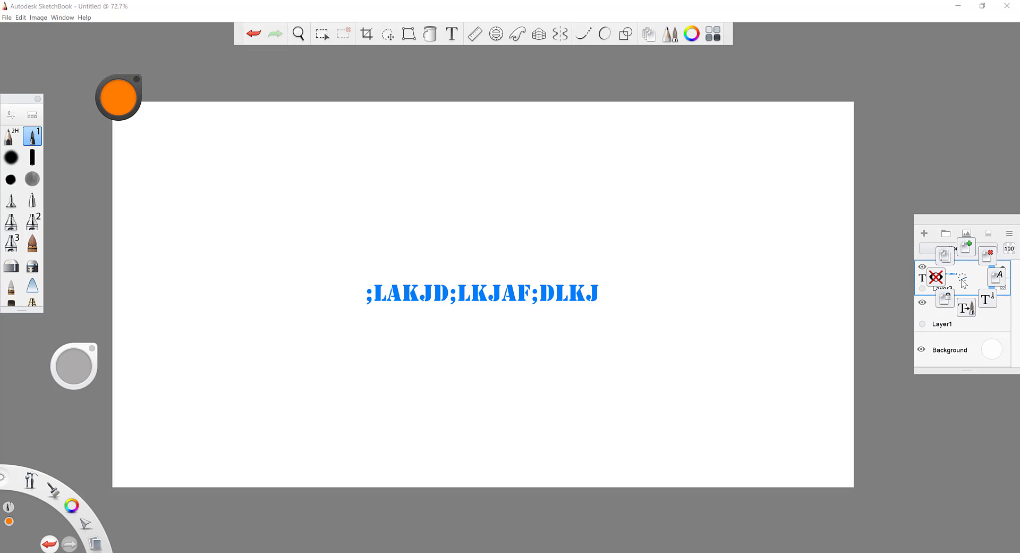
click(965, 277)
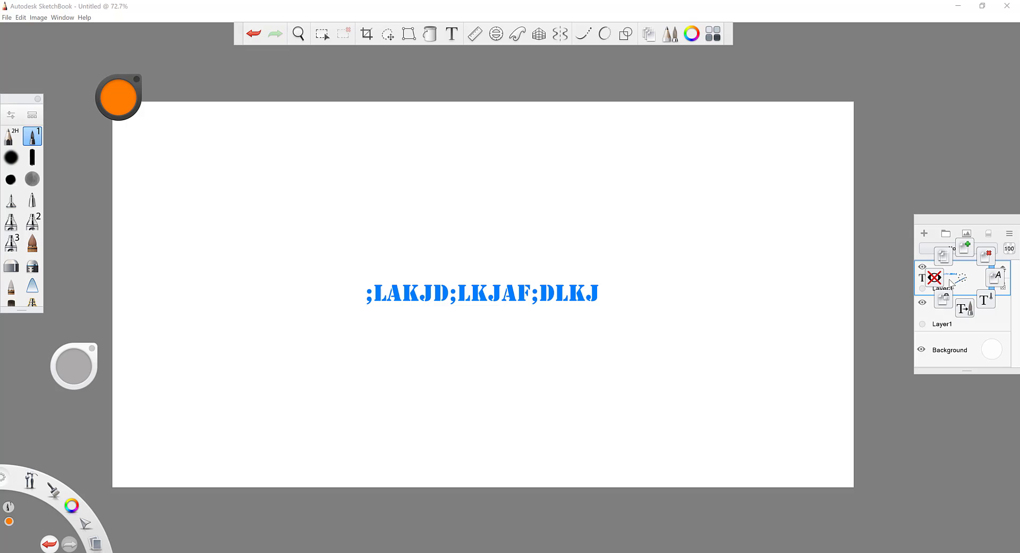
click(986, 256)
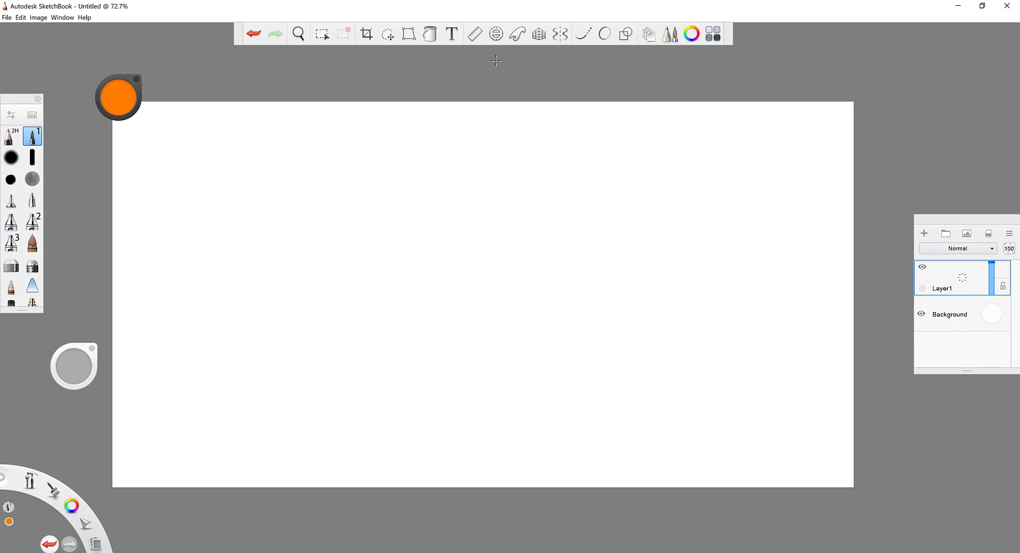
Step: Show the straight ruler guide, move it toward the canvas center and tilt it to a shallower downward diagonal
click(475, 33)
drag(570, 260, 285, 253)
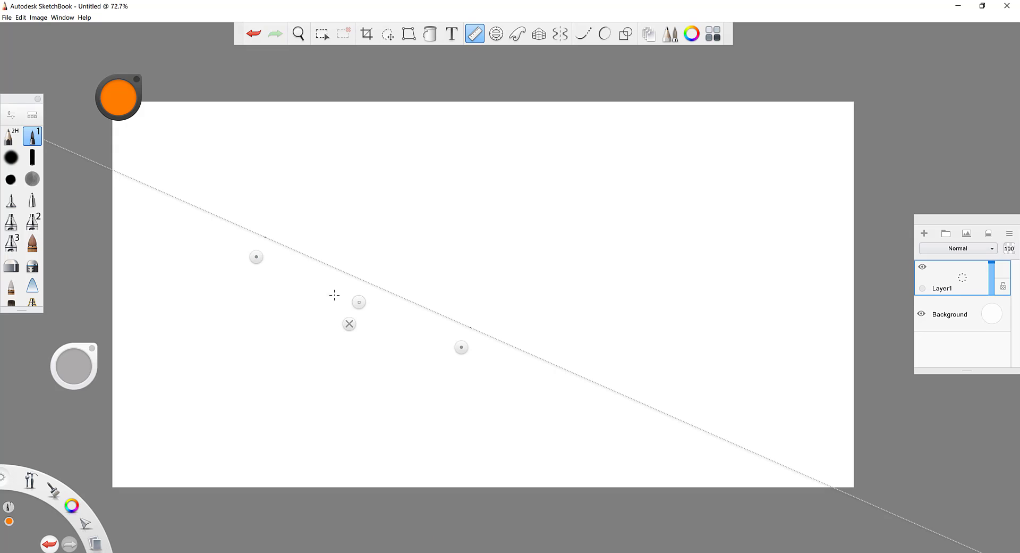
drag(359, 302, 419, 283)
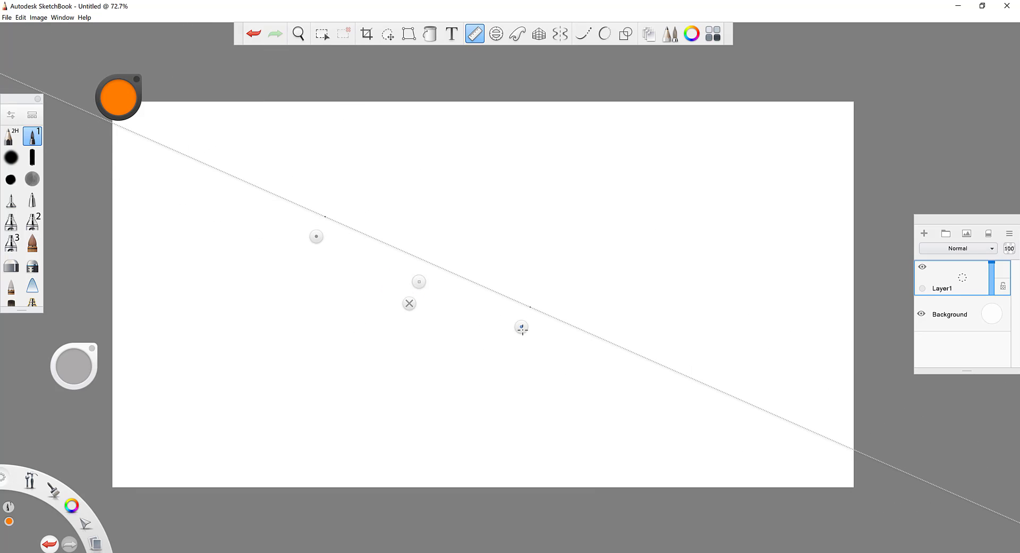
drag(522, 328, 668, 360)
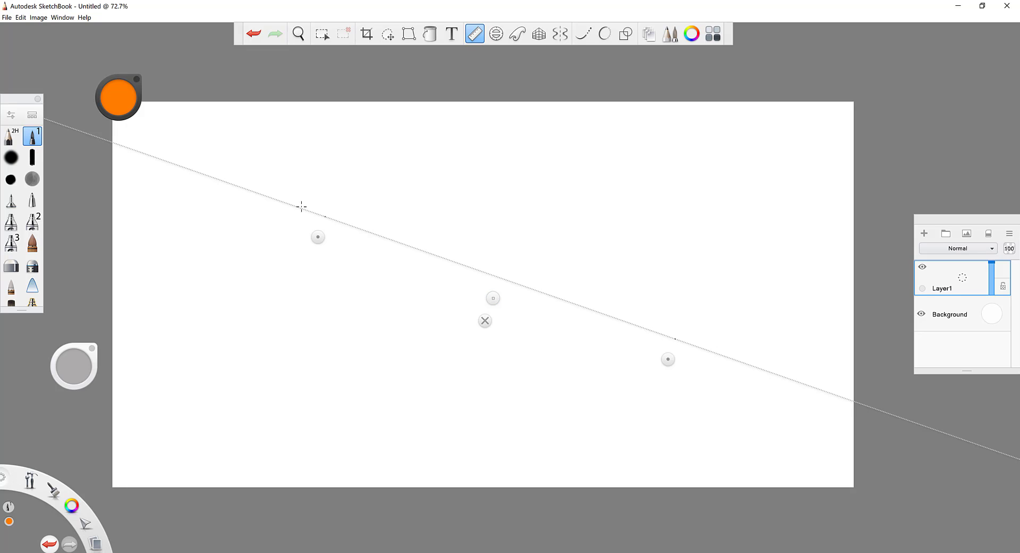
Step: Draw orange test strokes along the diagonal ruler, undo them and close the ruler
mouse_move(329, 215)
mouse_down()
mouse_move(565, 266)
mouse_move(314, 204)
mouse_up()
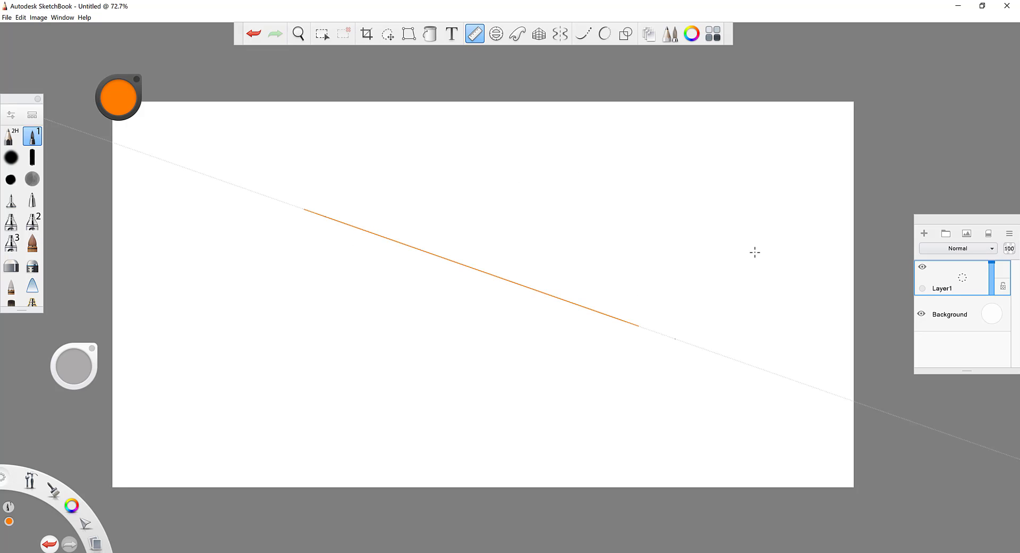
drag(754, 253, 777, 257)
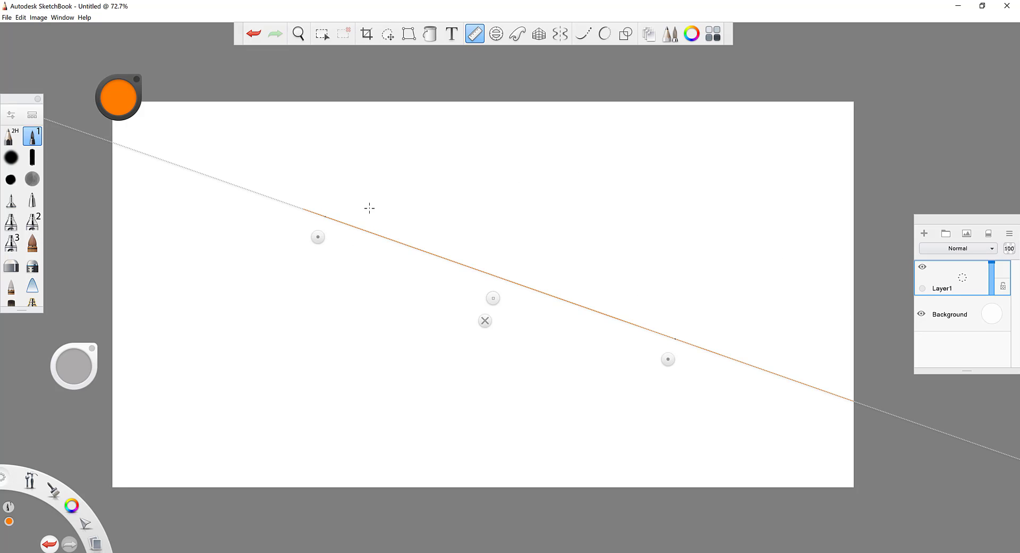
key(ctrl+z)
key(ctrl+z)
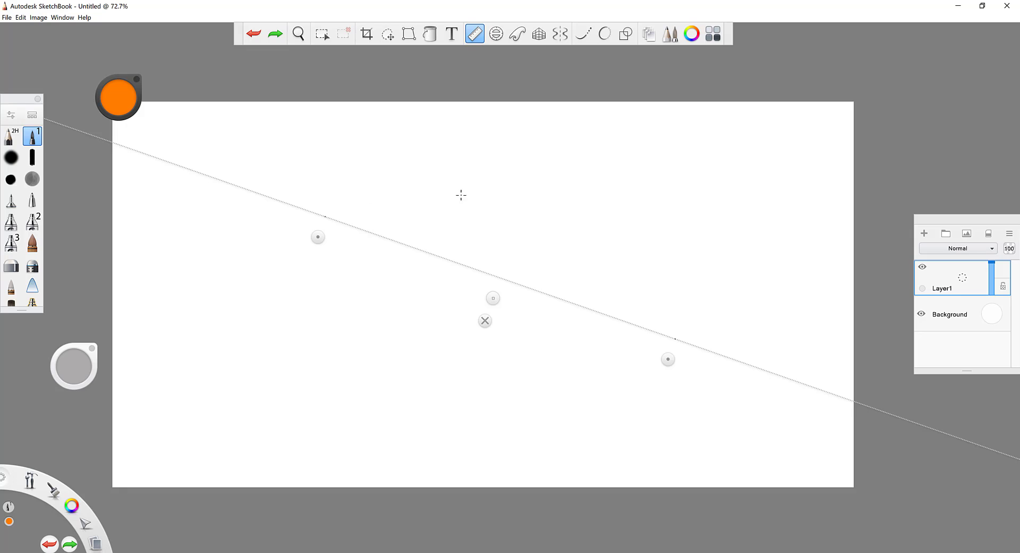
click(486, 320)
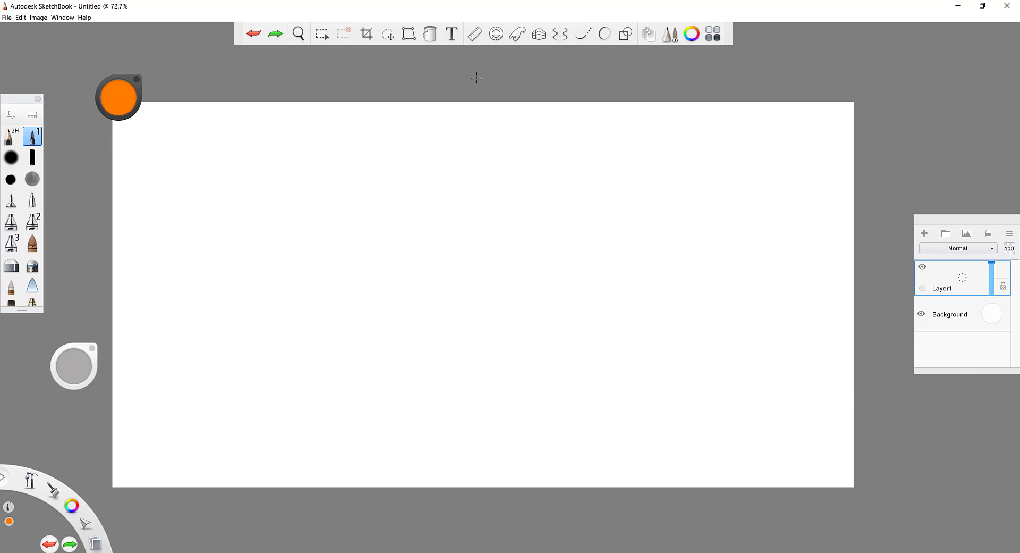
Step: Show the ellipse guide, round it into a circle and scale it down slightly
click(496, 35)
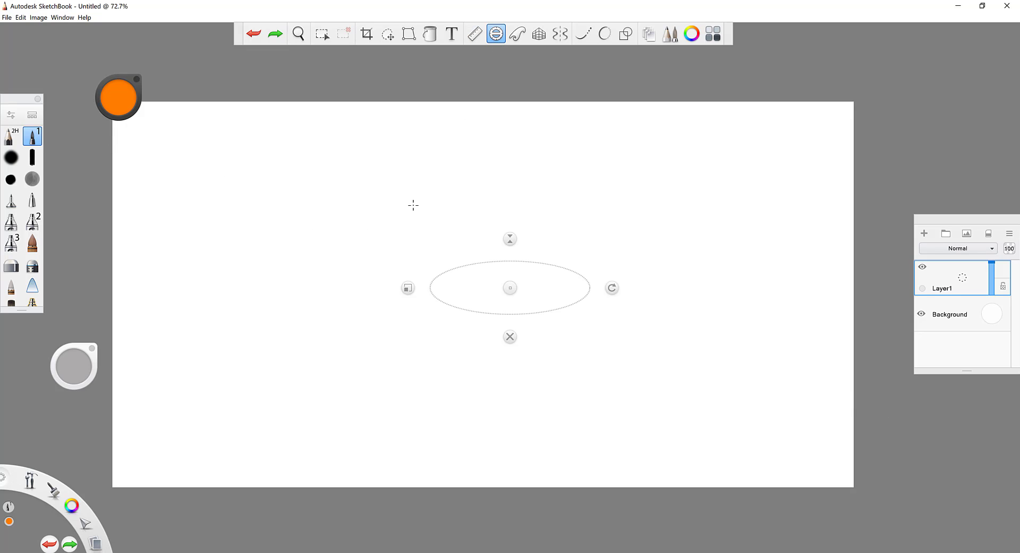
click(408, 288)
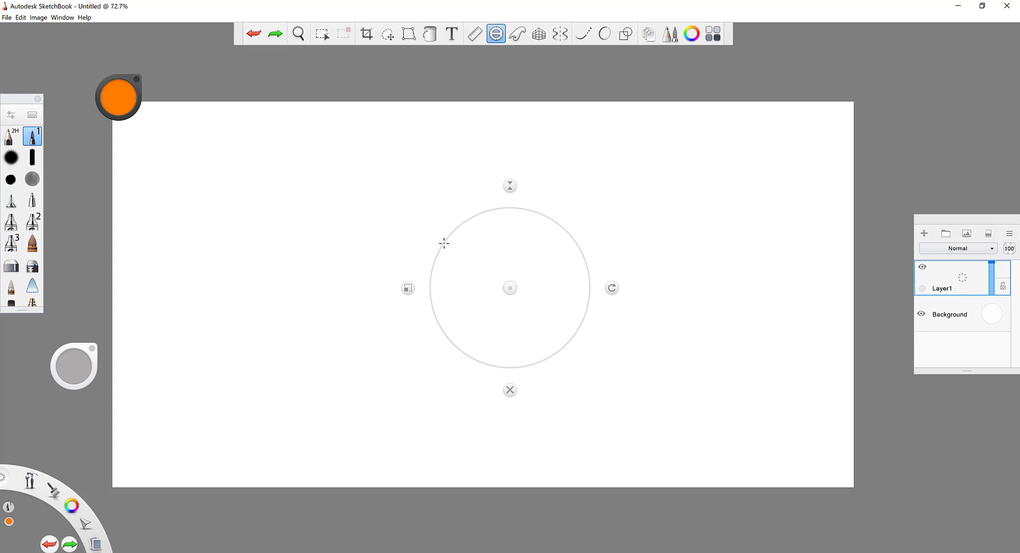
mouse_move(409, 288)
mouse_down()
mouse_move(345, 289)
mouse_move(417, 284)
mouse_up()
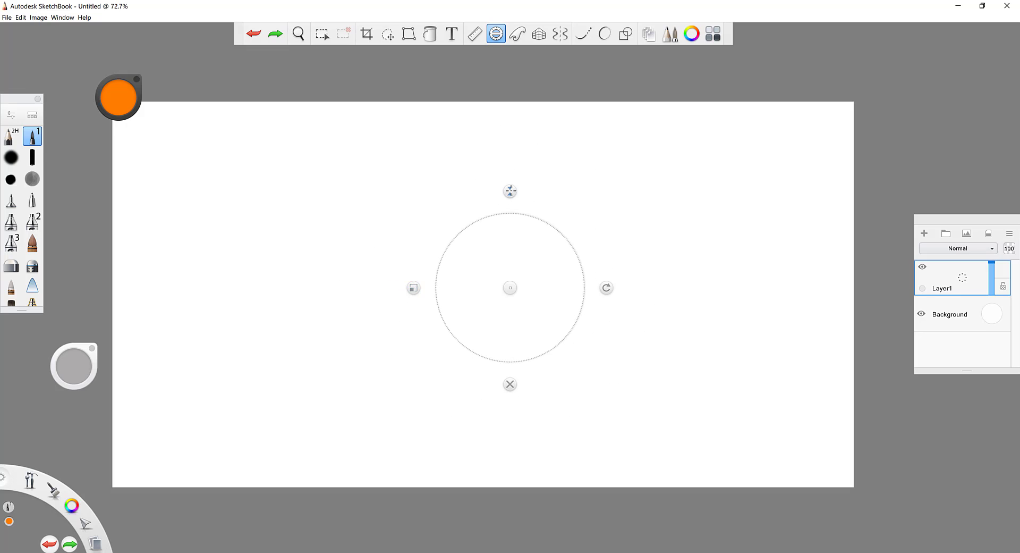
Step: Enlarge the circular guide and flatten it into a wide horizontal ellipse
drag(510, 191, 509, 171)
drag(411, 287, 355, 292)
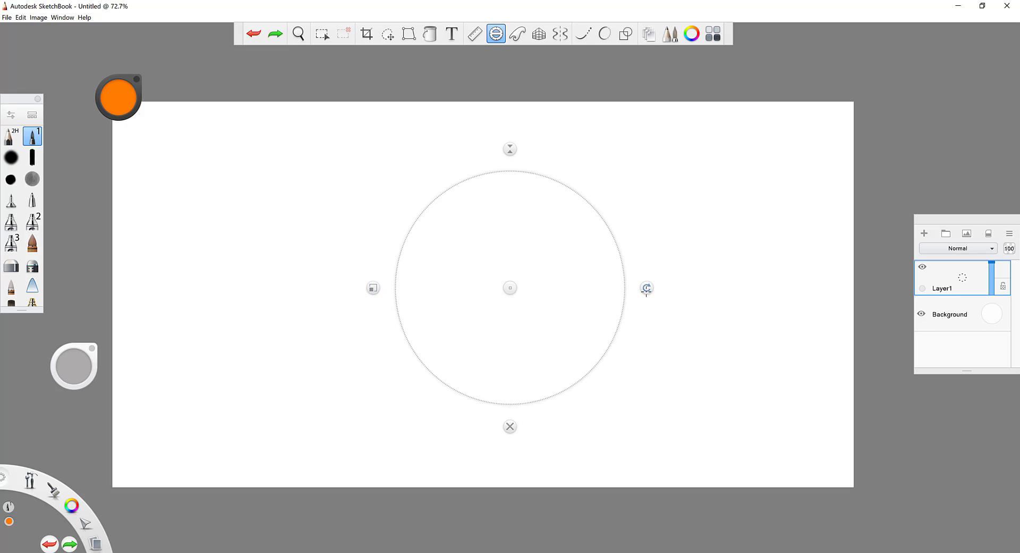
drag(511, 148, 509, 234)
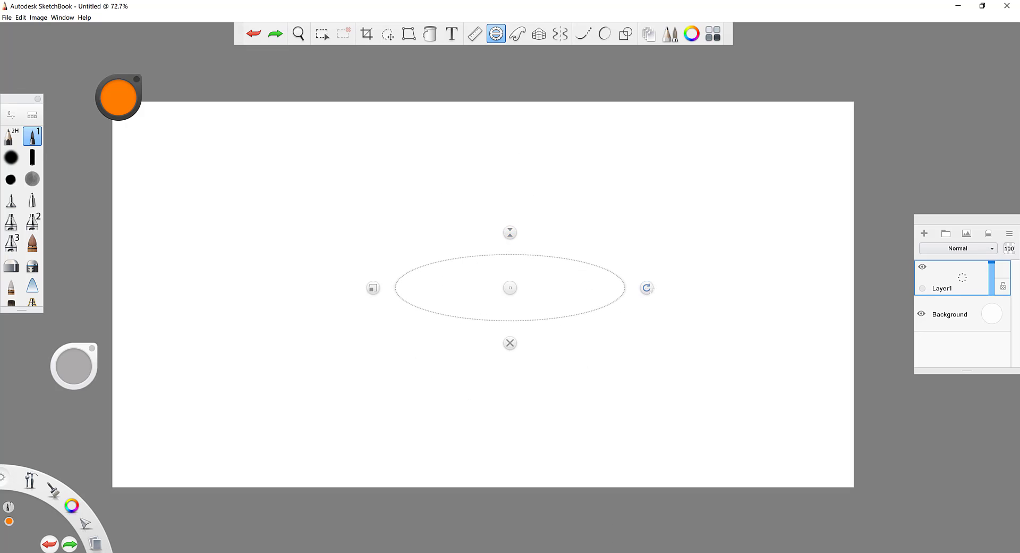
Step: Tilt the ellipse guide to a downward diagonal and trace it in orange, moving it sideways between the three outlines
drag(647, 287, 608, 380)
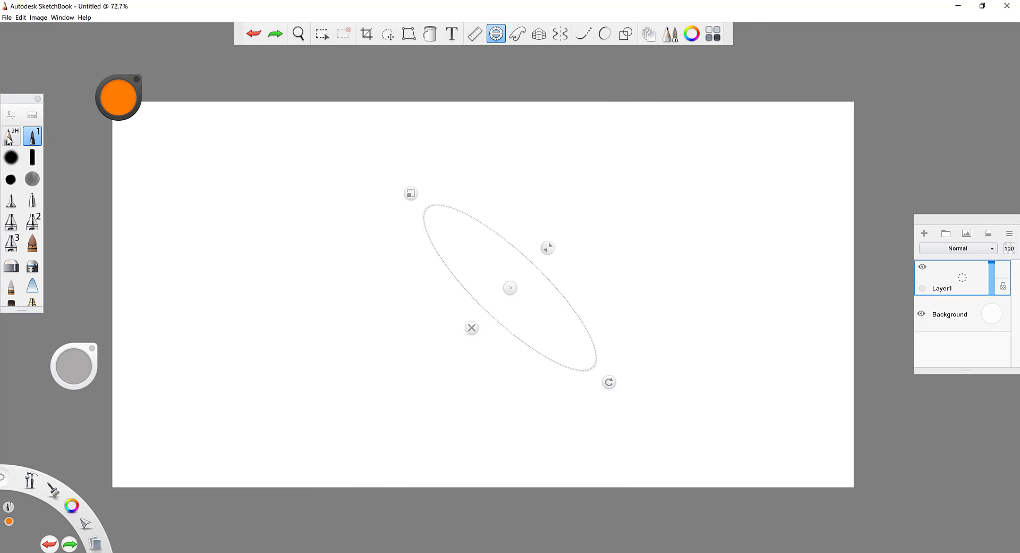
mouse_move(435, 211)
mouse_down()
mouse_move(429, 252)
mouse_move(496, 301)
mouse_move(565, 294)
mouse_move(572, 258)
mouse_move(530, 221)
mouse_move(457, 209)
mouse_move(431, 205)
mouse_up()
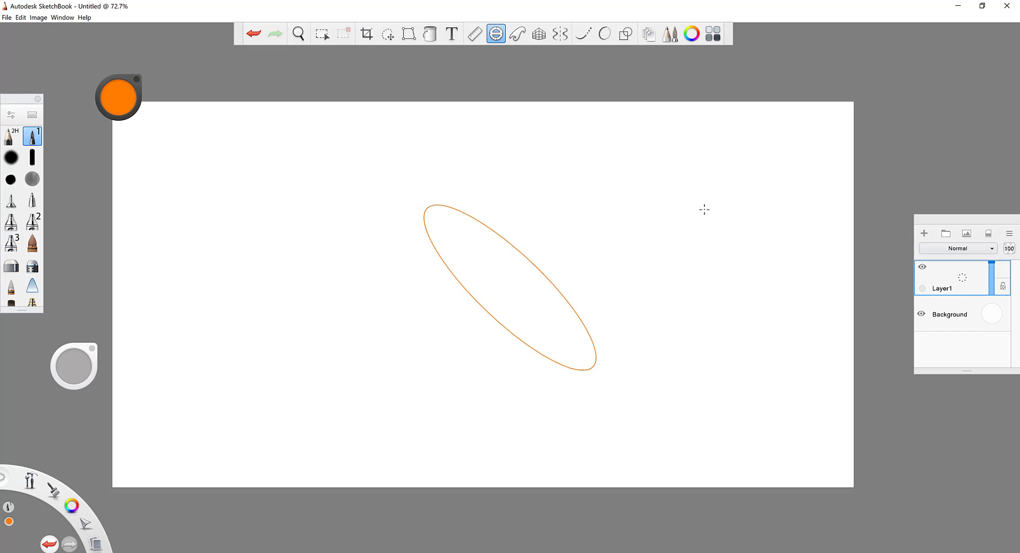
mouse_move(507, 297)
mouse_down()
mouse_move(348, 295)
mouse_move(702, 283)
mouse_up()
mouse_move(666, 215)
mouse_down()
mouse_move(607, 208)
mouse_move(770, 309)
mouse_move(641, 234)
mouse_up()
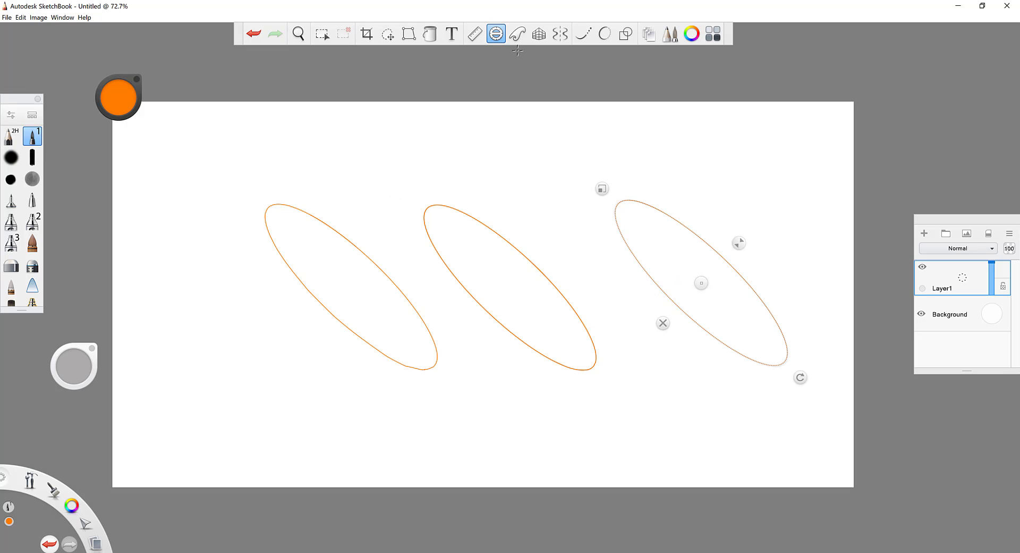
Step: Show the French curve guide, shift it up and to the left, and clear the ellipses from Layer1
click(516, 34)
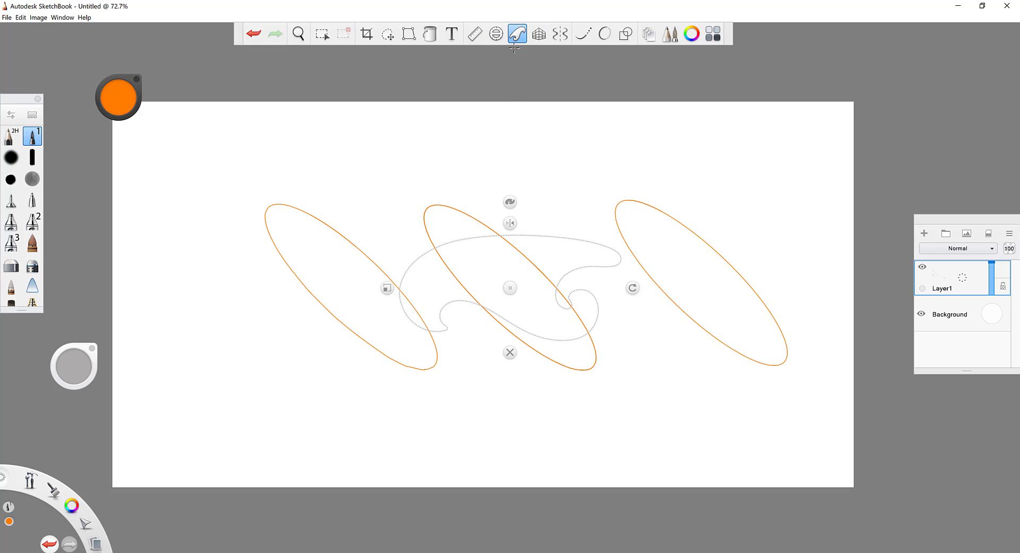
drag(510, 288, 439, 271)
click(989, 234)
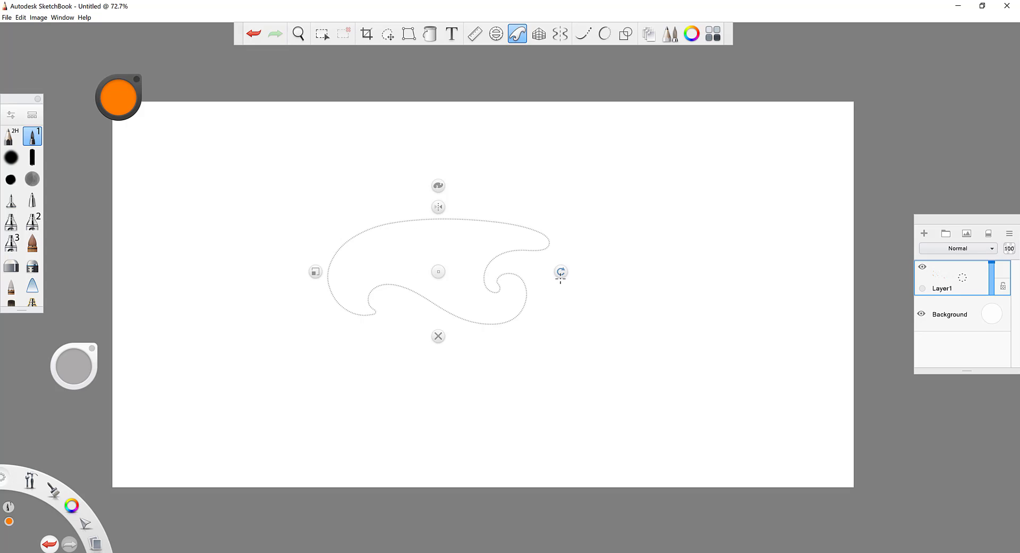
Step: Rotate the French curve clockwise to a steep angle and cycle through its shapes to the compact double-hooked curve
drag(562, 272, 489, 376)
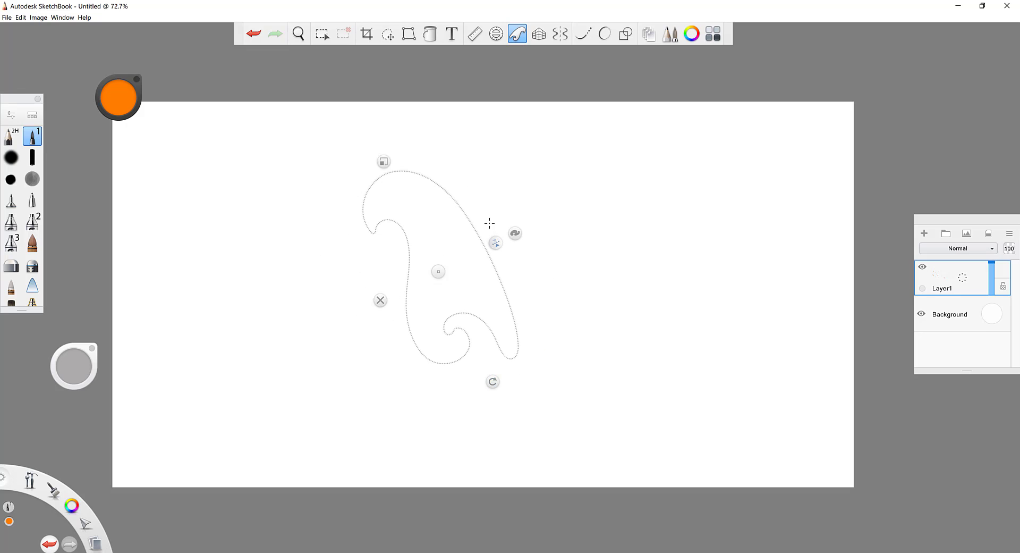
click(514, 235)
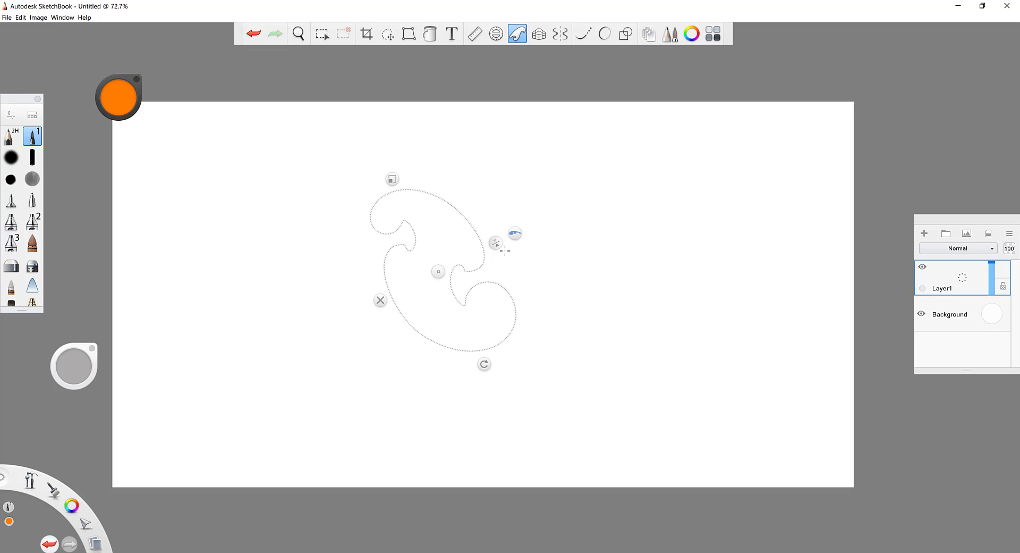
click(515, 234)
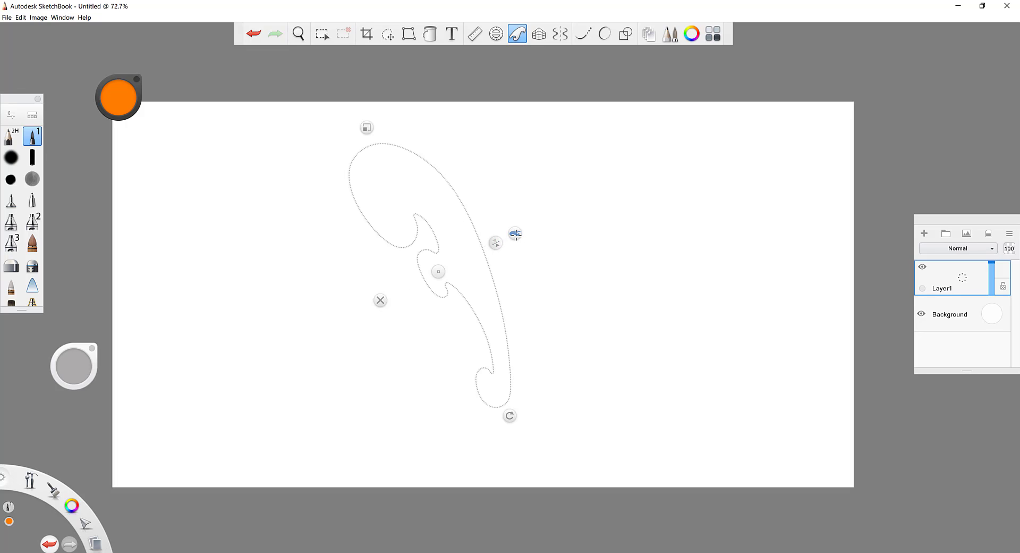
click(515, 234)
click(515, 234)
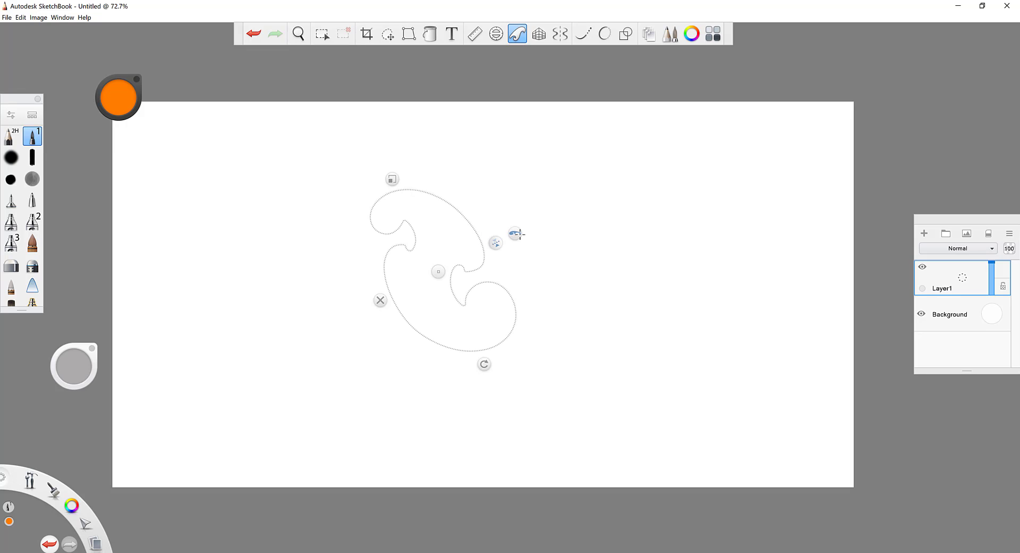
click(515, 235)
click(515, 235)
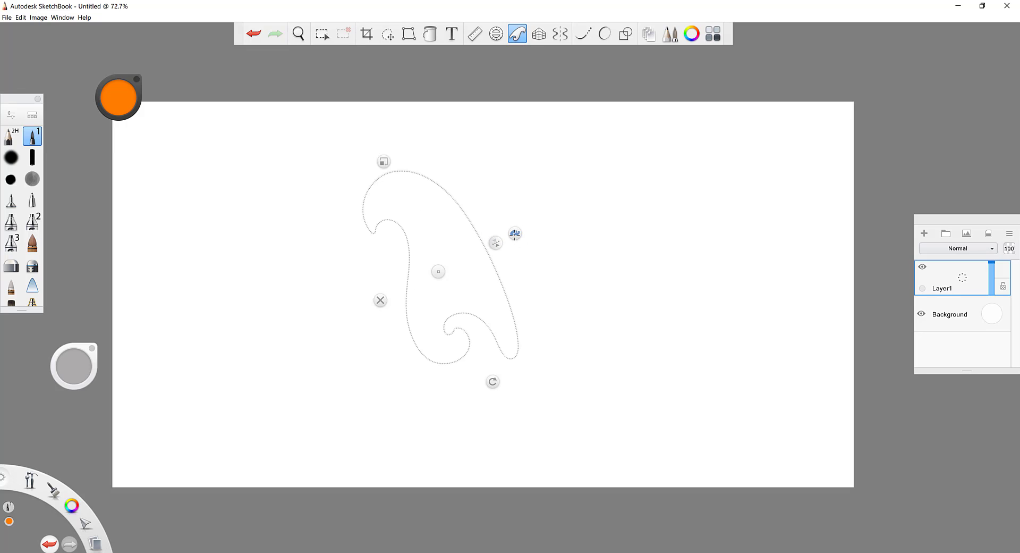
click(515, 235)
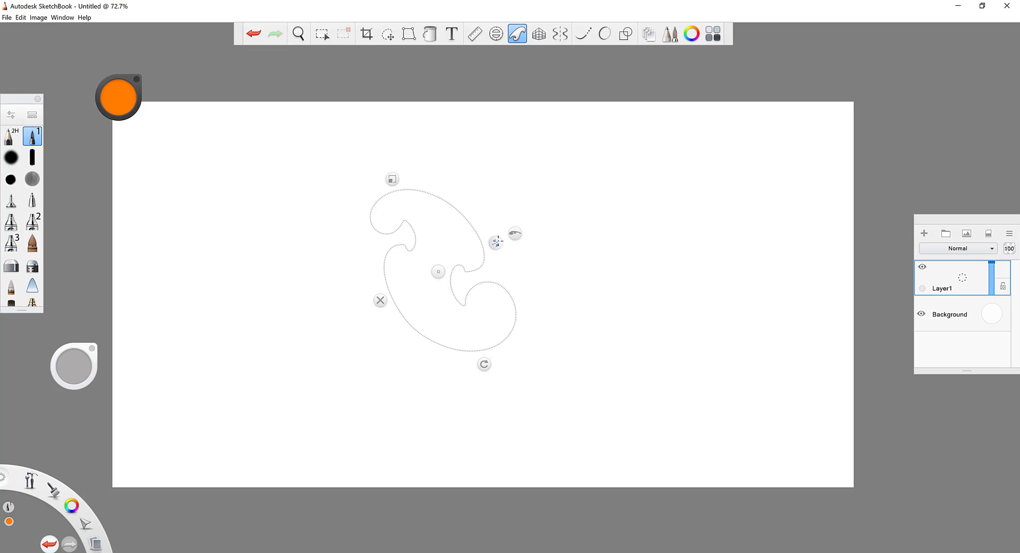
Step: Flip the French curve repeatedly, ending on its mirrored orientation, and scale it down slightly
click(496, 241)
click(495, 242)
click(496, 242)
click(496, 242)
click(496, 243)
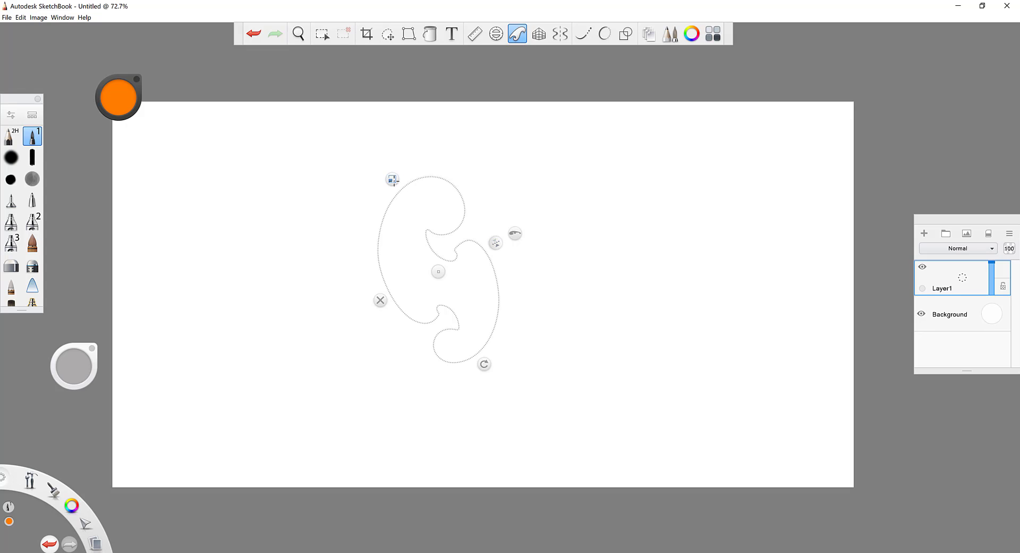
mouse_move(392, 179)
mouse_down()
mouse_move(351, 137)
mouse_move(399, 193)
mouse_up()
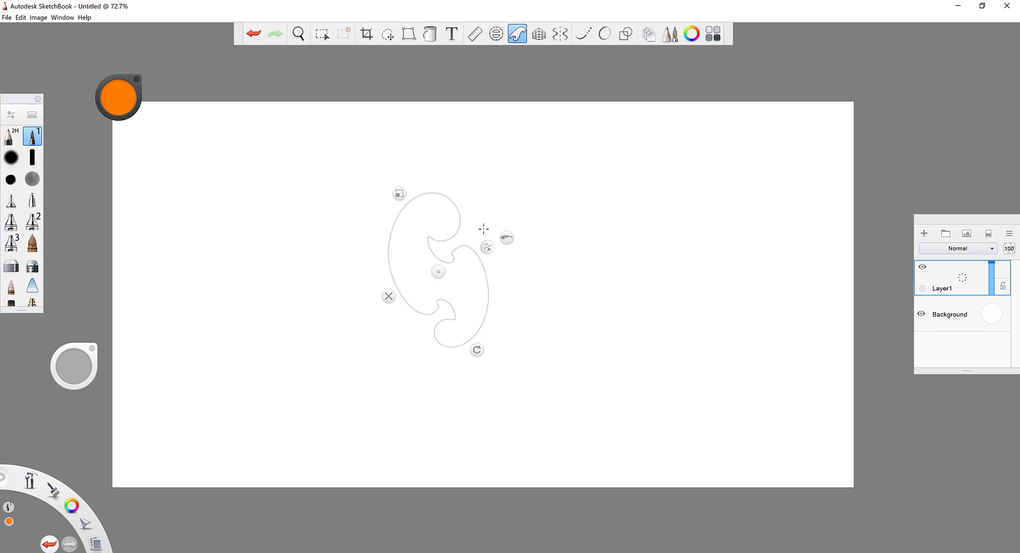
Step: Trace the whole French curve outline in orange and undo the tracing
mouse_move(430, 238)
mouse_down()
mouse_move(467, 233)
mouse_move(459, 192)
mouse_move(396, 236)
mouse_move(467, 260)
mouse_up()
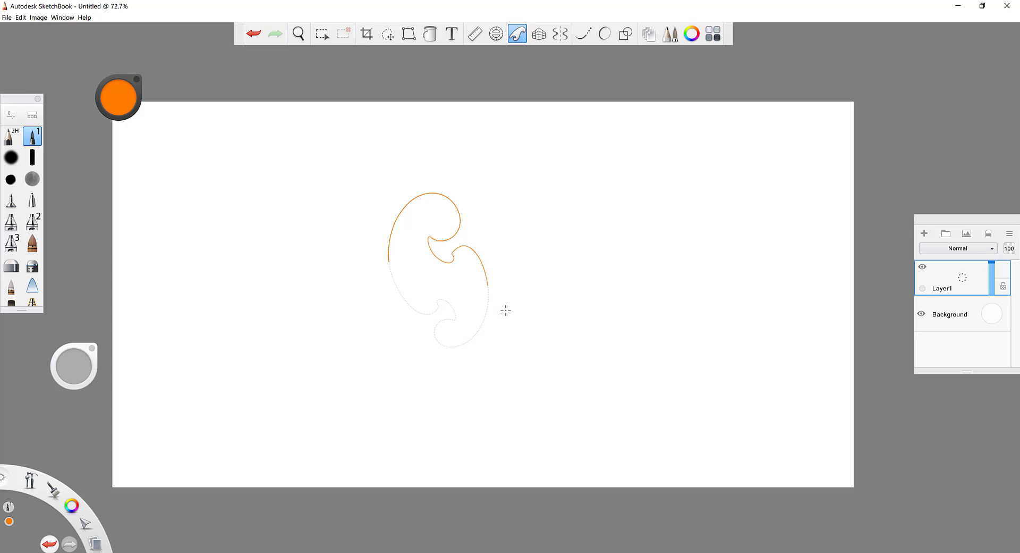
mouse_move(506, 310)
mouse_down()
mouse_move(449, 345)
mouse_move(430, 311)
mouse_move(471, 281)
mouse_move(401, 303)
mouse_move(381, 266)
mouse_move(418, 325)
mouse_move(428, 320)
mouse_move(403, 290)
mouse_up()
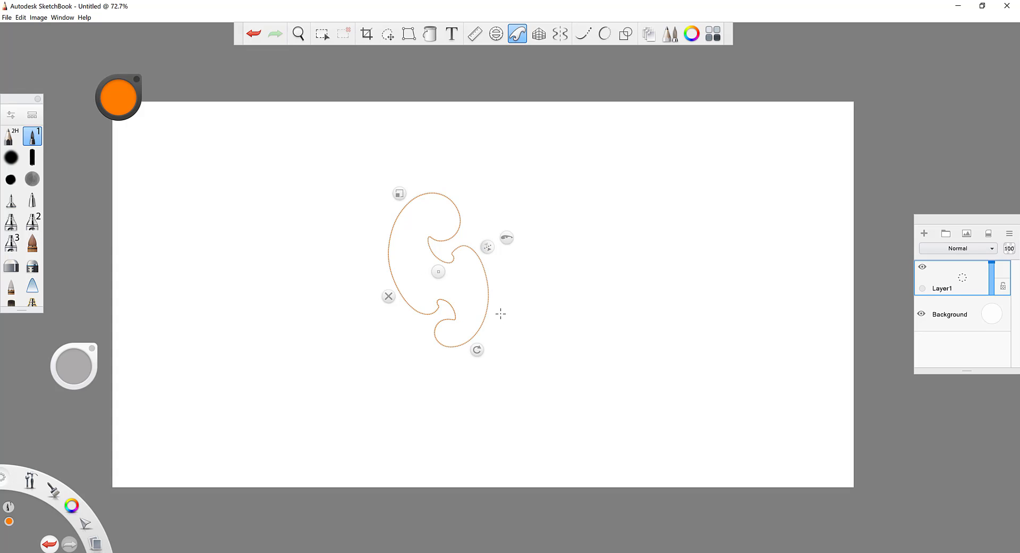
key(ctrl+z)
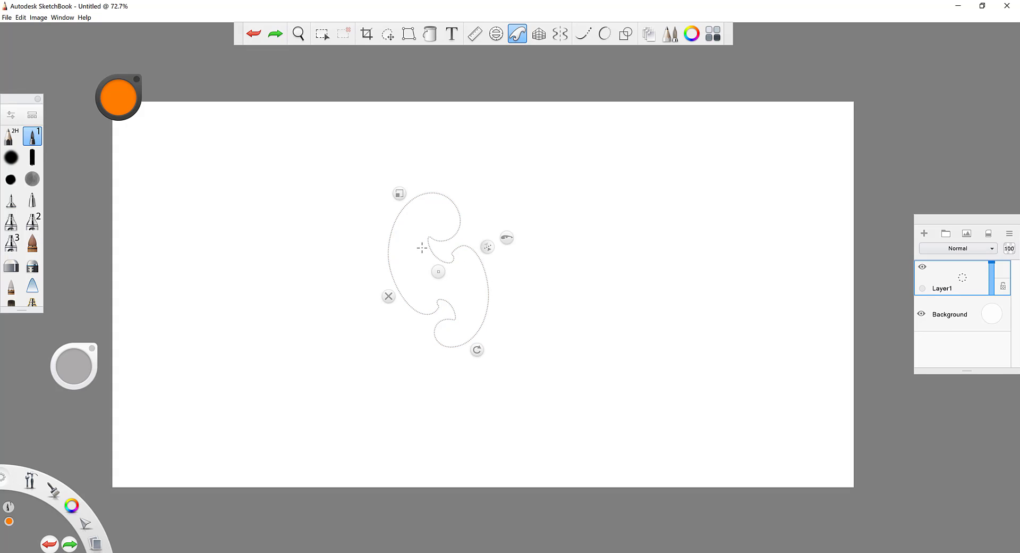
Step: Enlarge the French curve, move it toward the canvas bottom and trace an orange arc along its upper lobe
drag(400, 193, 416, 260)
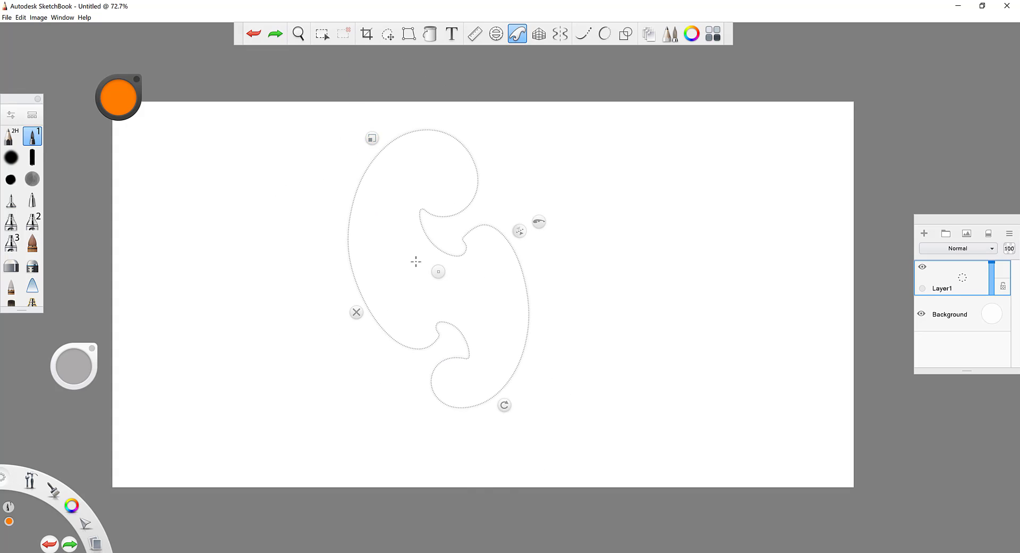
drag(452, 317, 471, 370)
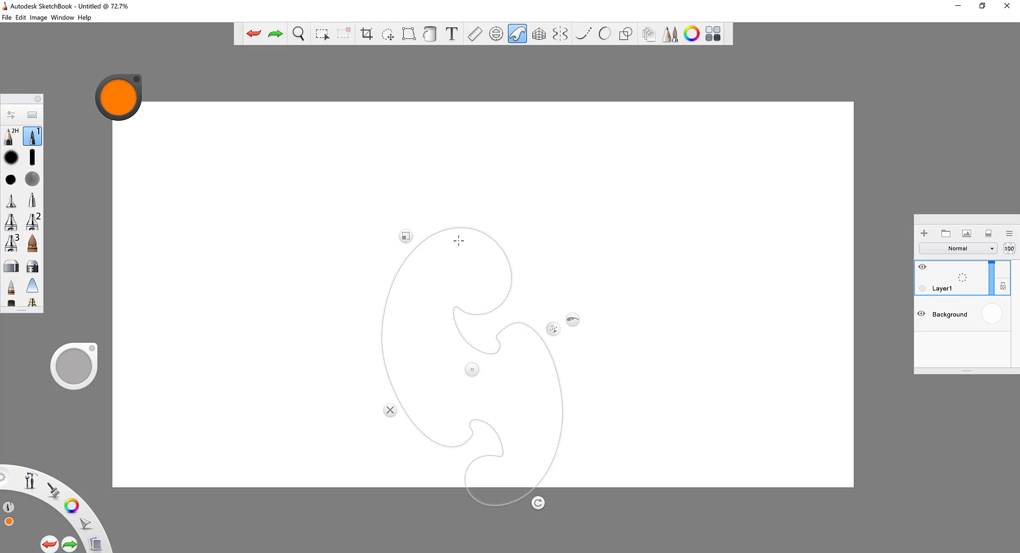
drag(450, 228, 466, 229)
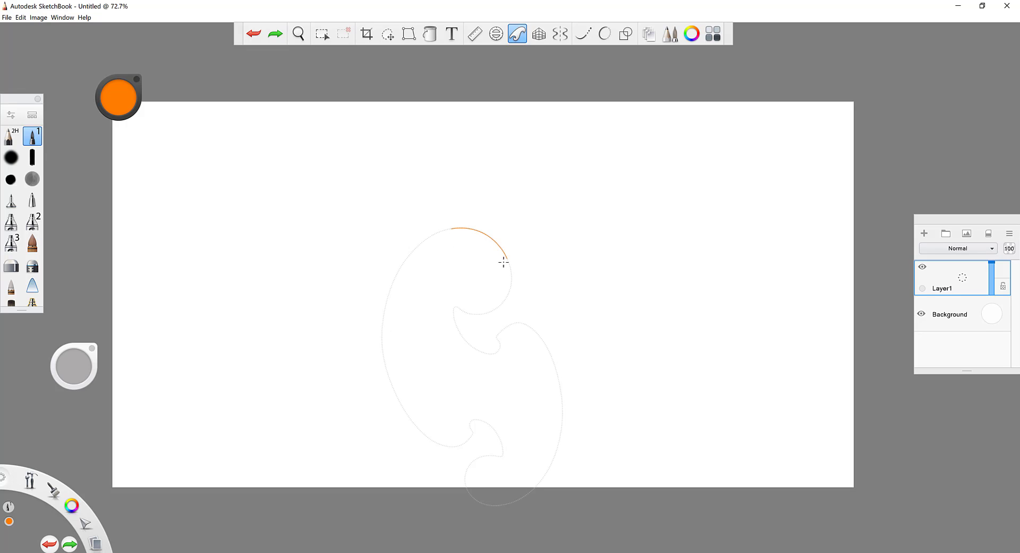
drag(505, 280, 506, 281)
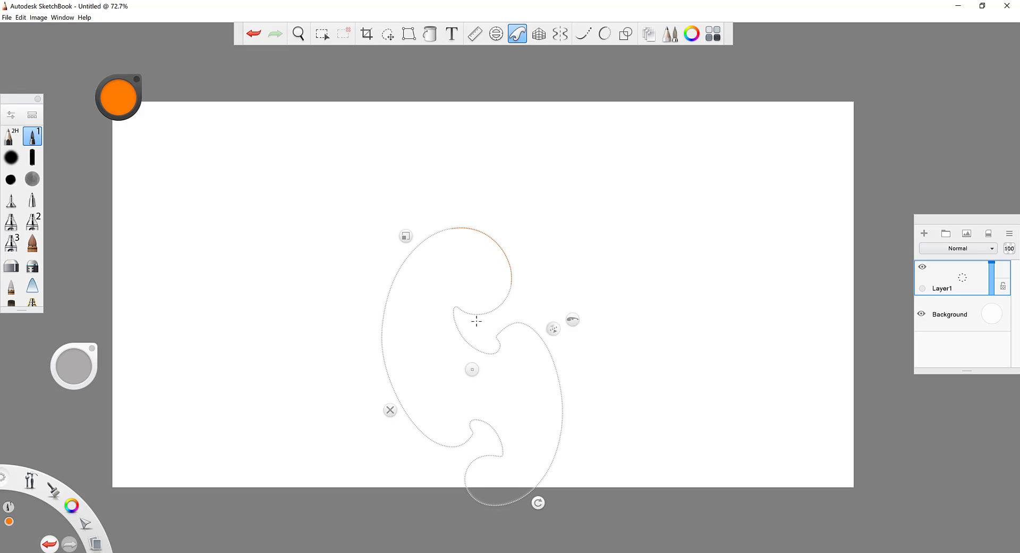
Step: Move the French curve aside to the left, close the guide and undo the orange arc
drag(472, 370, 370, 370)
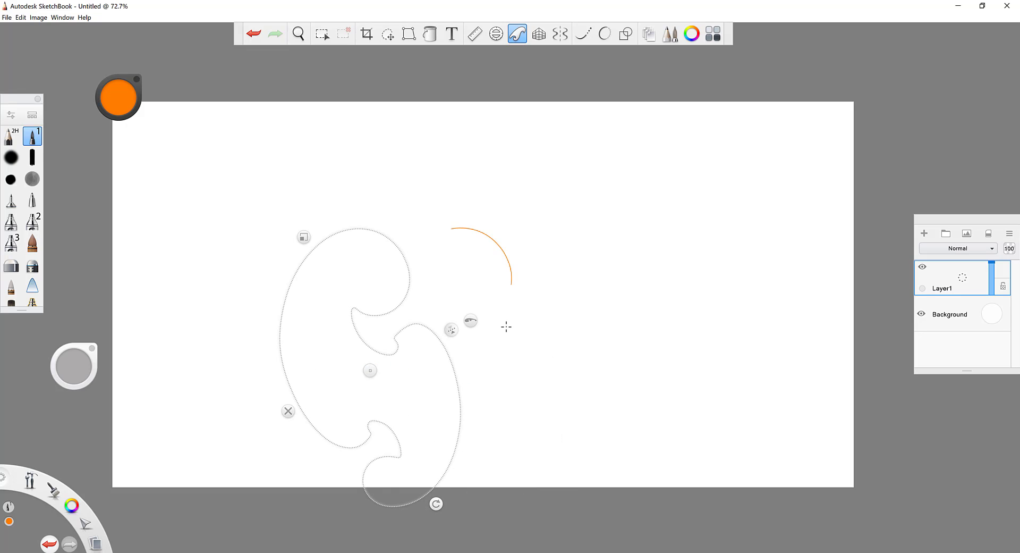
click(287, 410)
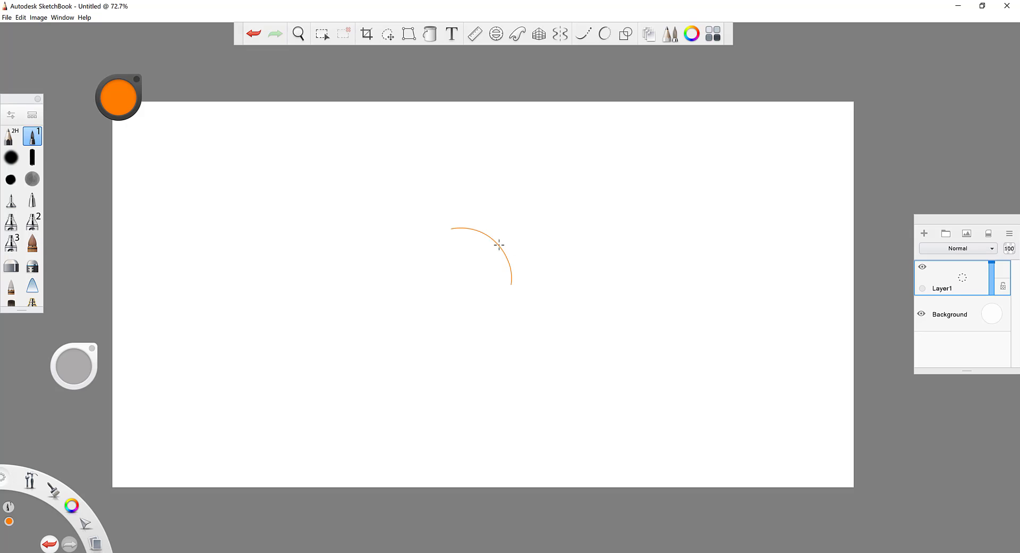
key(ctrl+z)
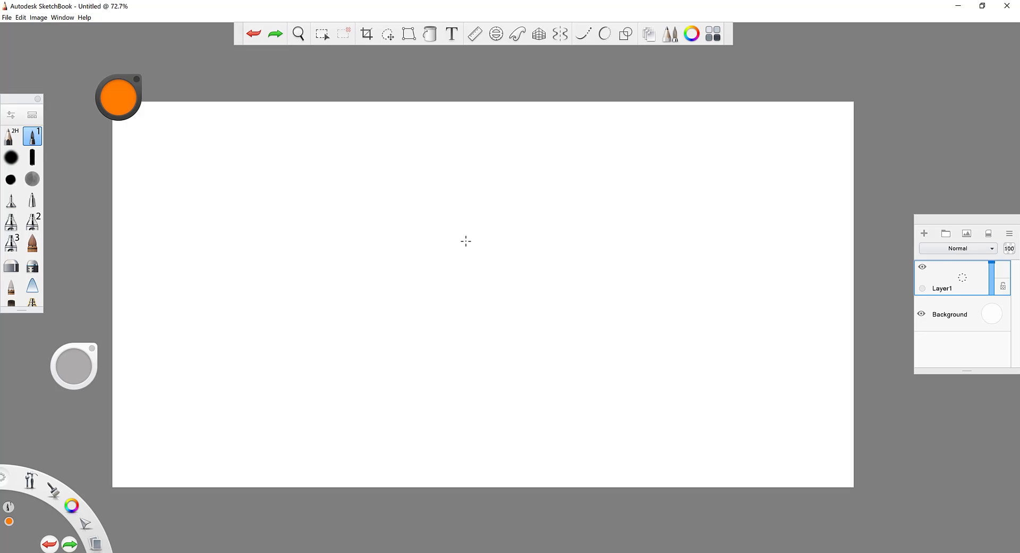
Step: Turn on the perspective guides and switch through the 3-point mode to the fisheye mode
click(539, 36)
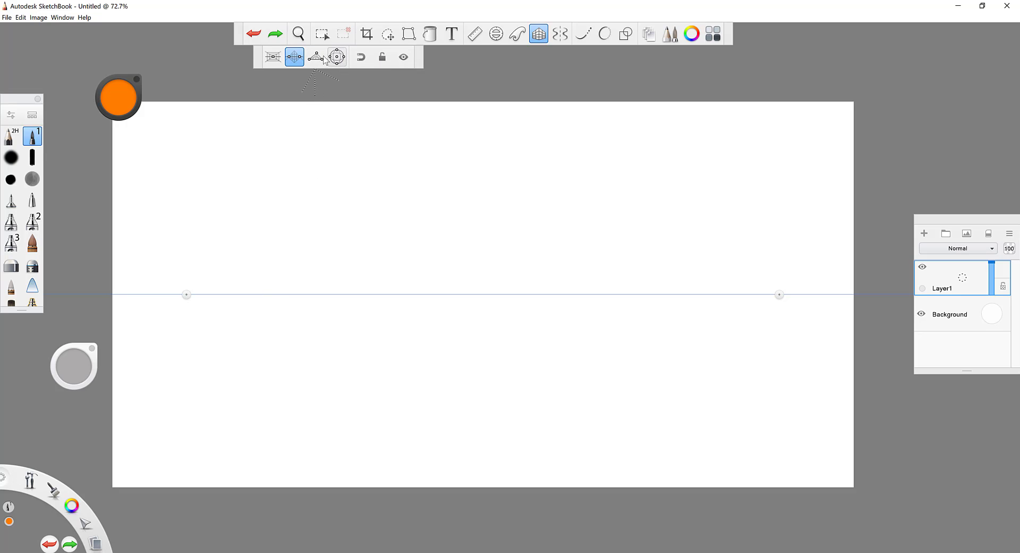
click(316, 56)
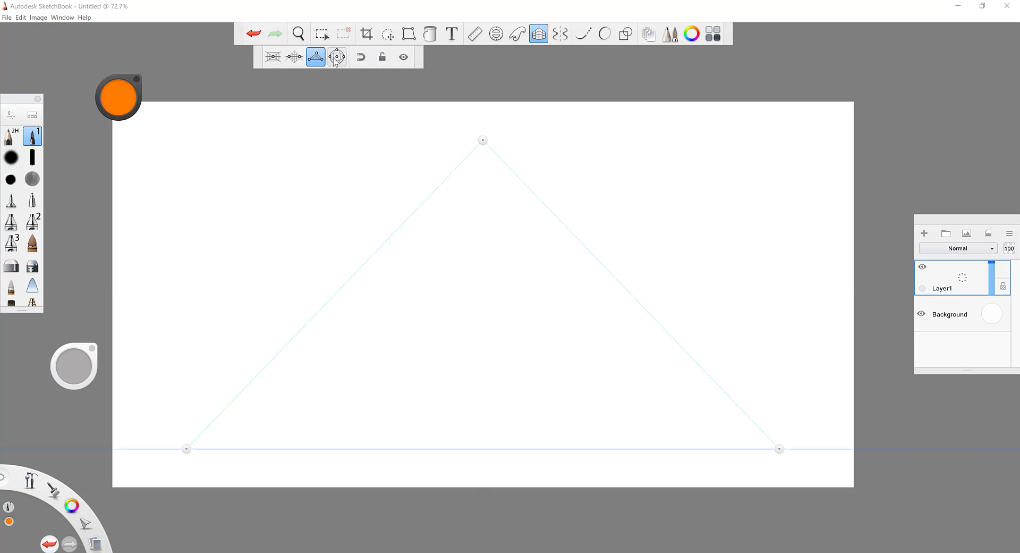
click(337, 57)
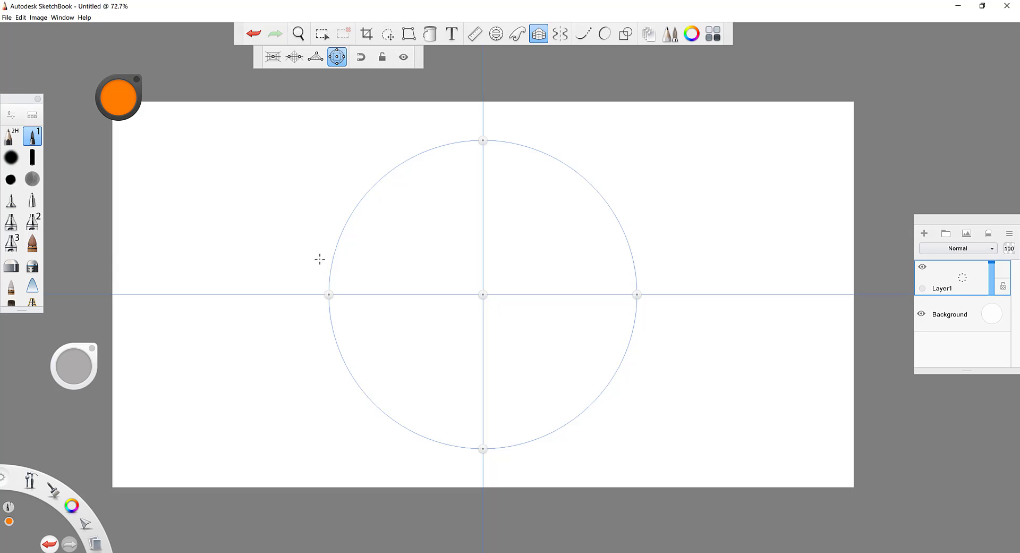
Step: Draw a freehand test stroke across the fisheye circle, undo it and lock the perspective guide points
drag(311, 263, 461, 248)
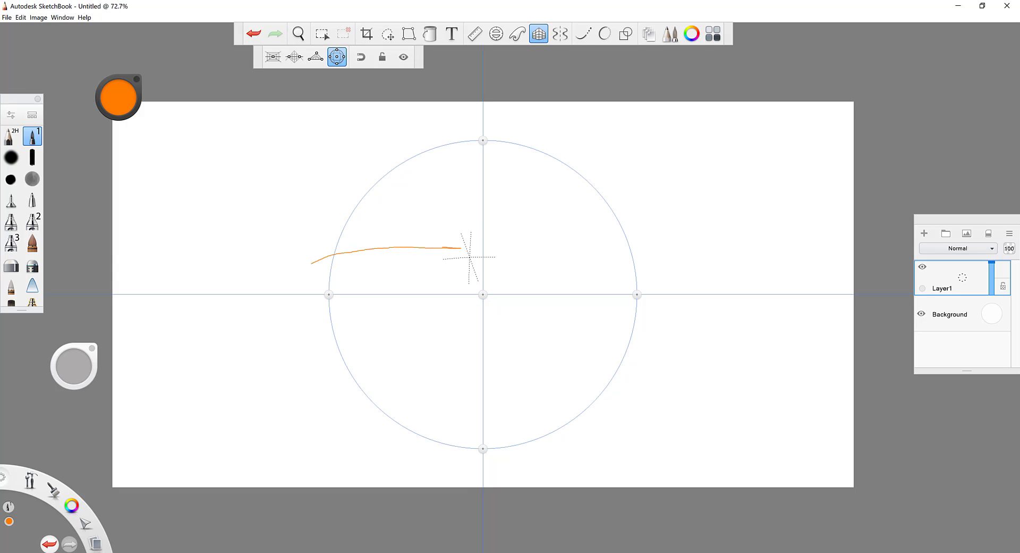
key(ctrl+z)
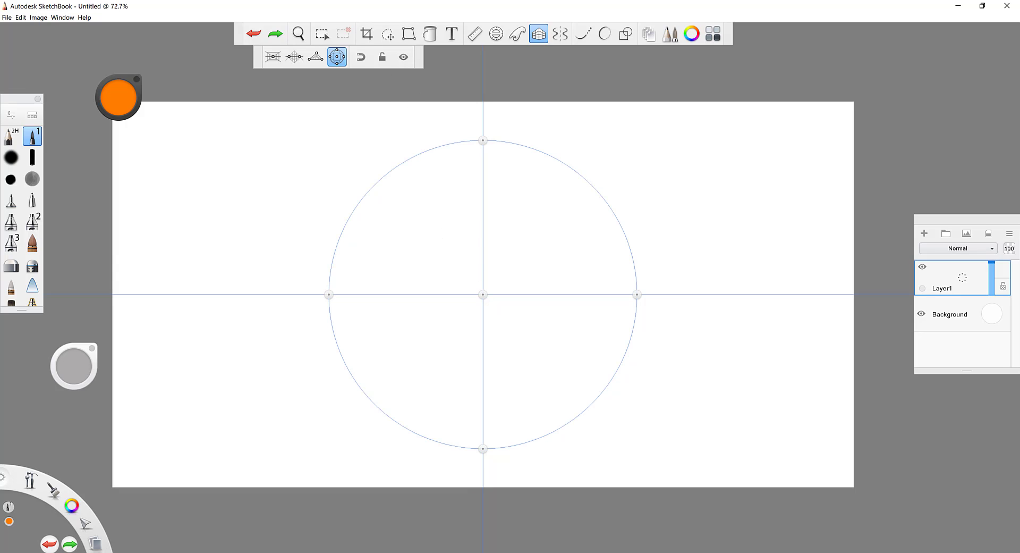
click(382, 57)
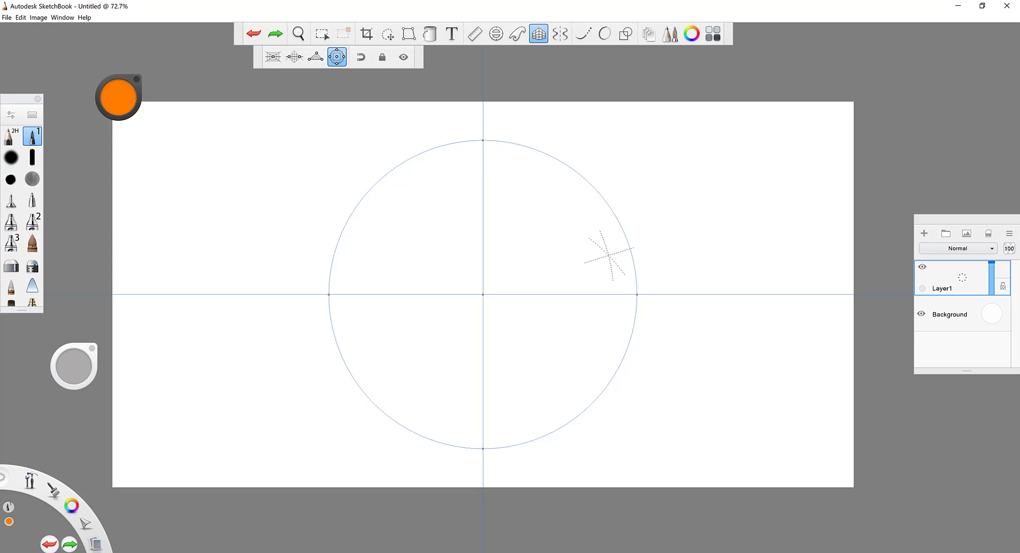
Step: Draw five curved orange test strokes in the right half of the fisheye grid, running toward its vanishing points
drag(596, 329, 577, 378)
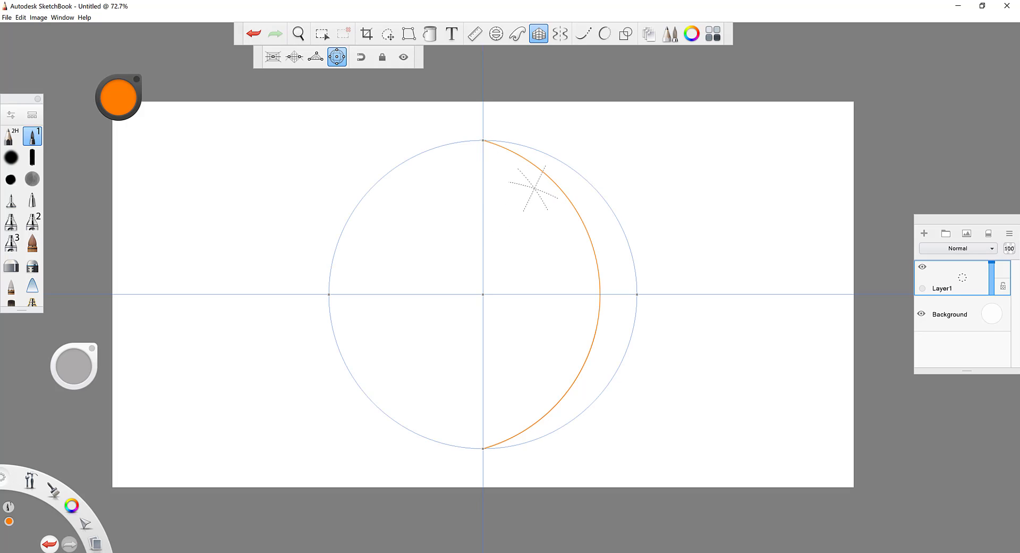
drag(493, 160, 511, 162)
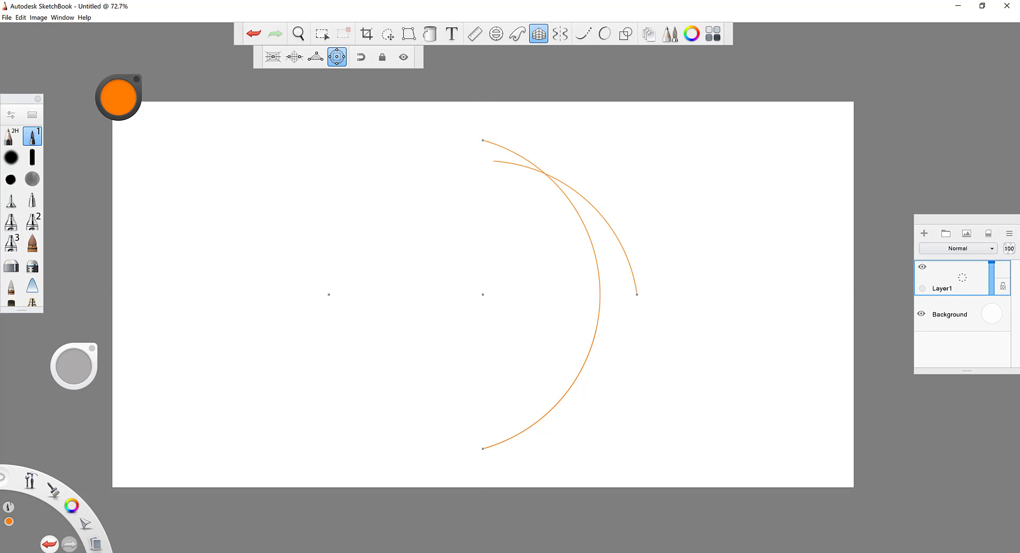
drag(499, 210, 554, 223)
drag(511, 179, 540, 261)
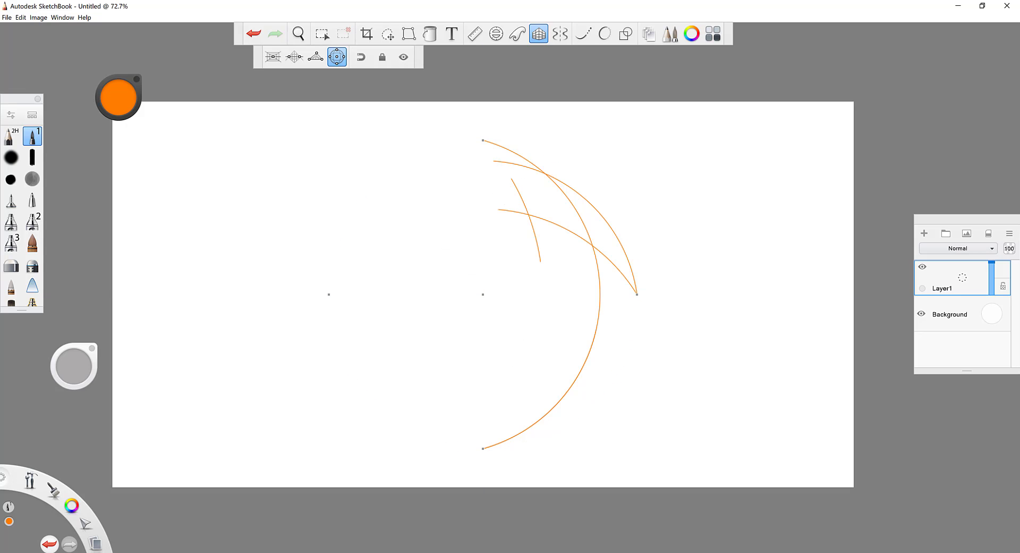
drag(516, 402, 483, 448)
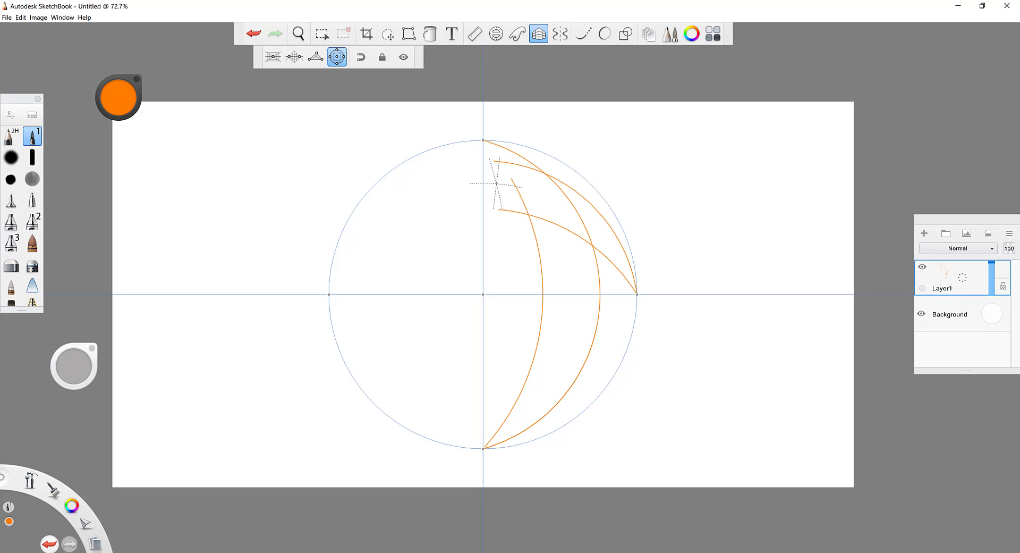
drag(497, 184, 510, 264)
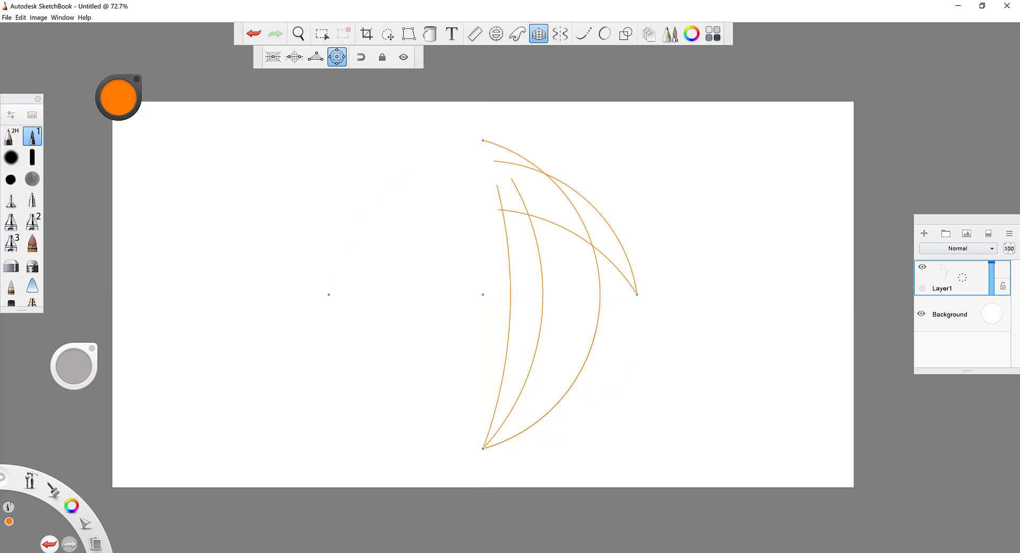
Step: Undo all the orange strokes drawn with the fisheye guide
key(ctrl+z)
key(ctrl+z)
key(ctrl+z)
key(ctrl+z)
key(ctrl+z)
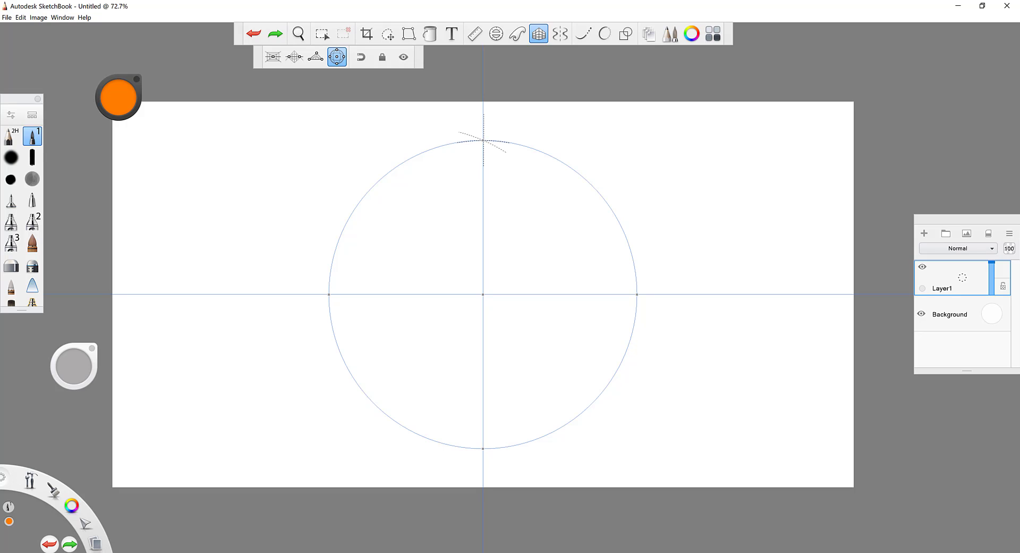
Step: Draw six curved orange test strokes in the right half of the fisheye circle, starting at or near its upper vanishing point
mouse_move(483, 140)
mouse_down()
mouse_move(553, 157)
mouse_move(629, 246)
mouse_move(637, 293)
mouse_up()
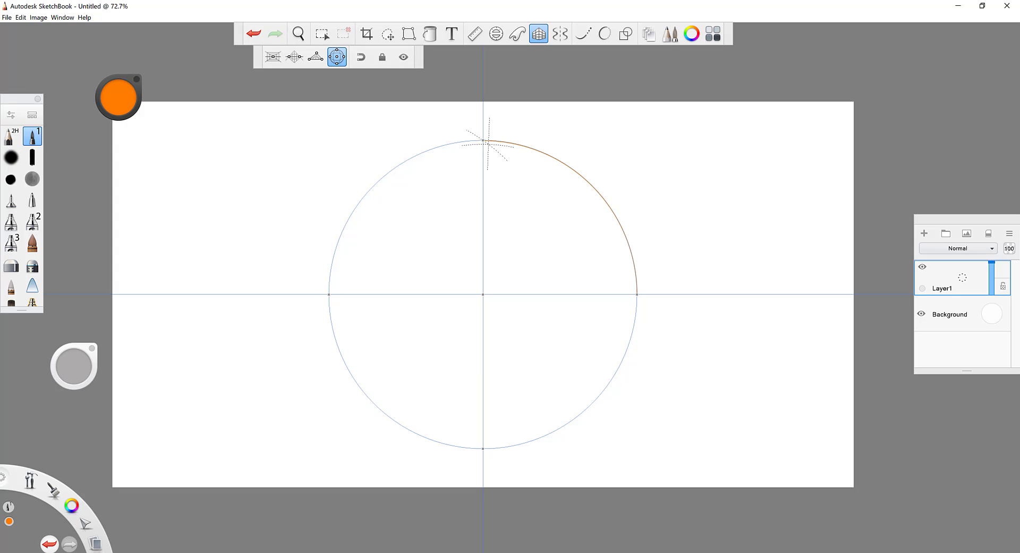
drag(488, 143, 578, 176)
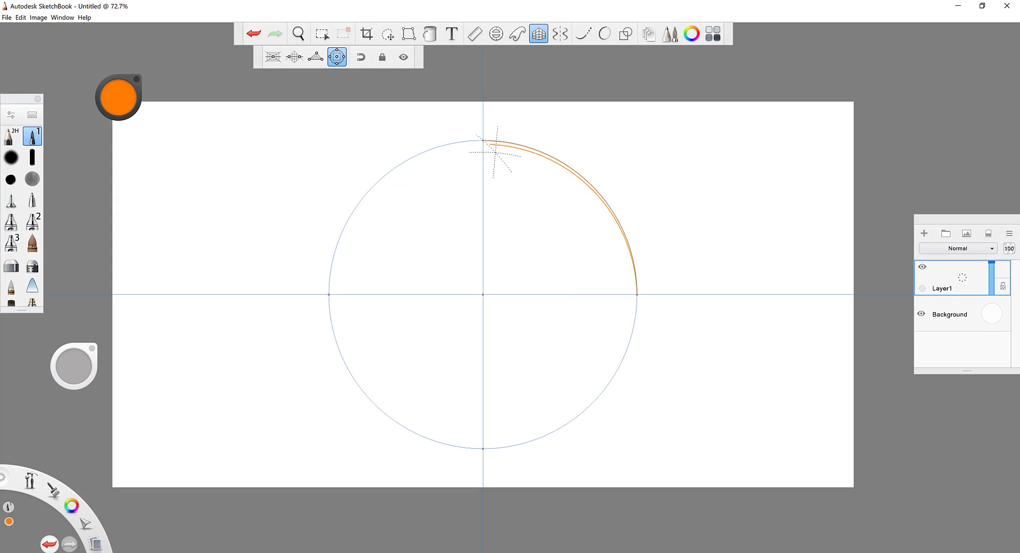
drag(490, 150, 509, 184)
drag(536, 298, 531, 339)
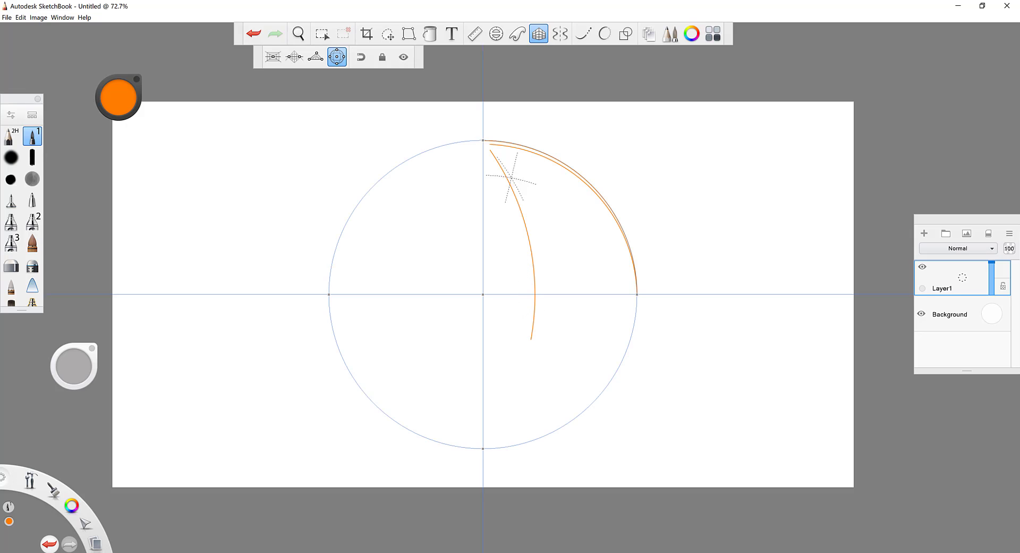
mouse_move(501, 151)
mouse_down()
mouse_move(540, 180)
mouse_move(556, 387)
mouse_up()
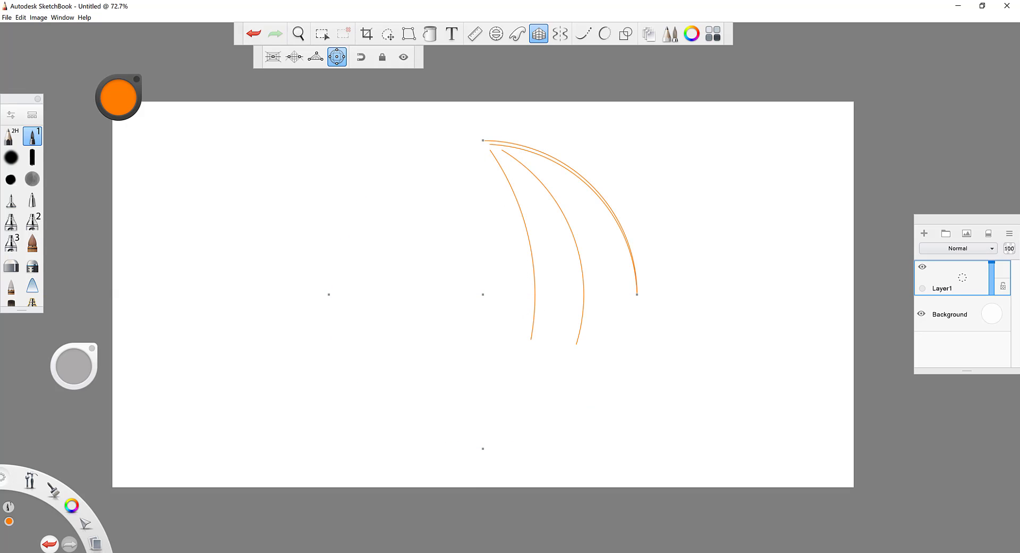
mouse_move(525, 157)
mouse_down()
mouse_move(579, 205)
mouse_move(605, 284)
mouse_move(580, 381)
mouse_up()
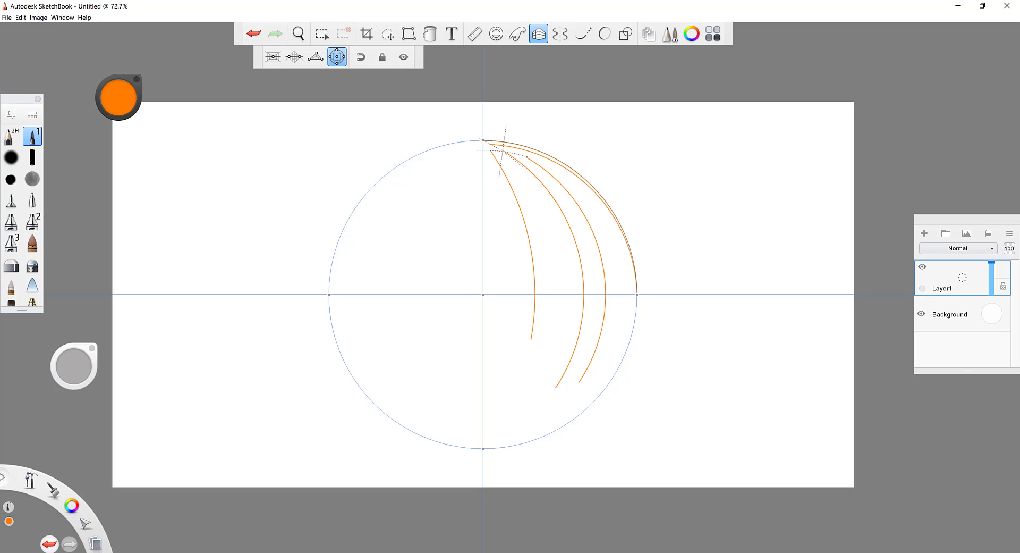
mouse_move(506, 160)
mouse_down()
mouse_move(549, 234)
mouse_move(542, 373)
mouse_move(484, 447)
mouse_up()
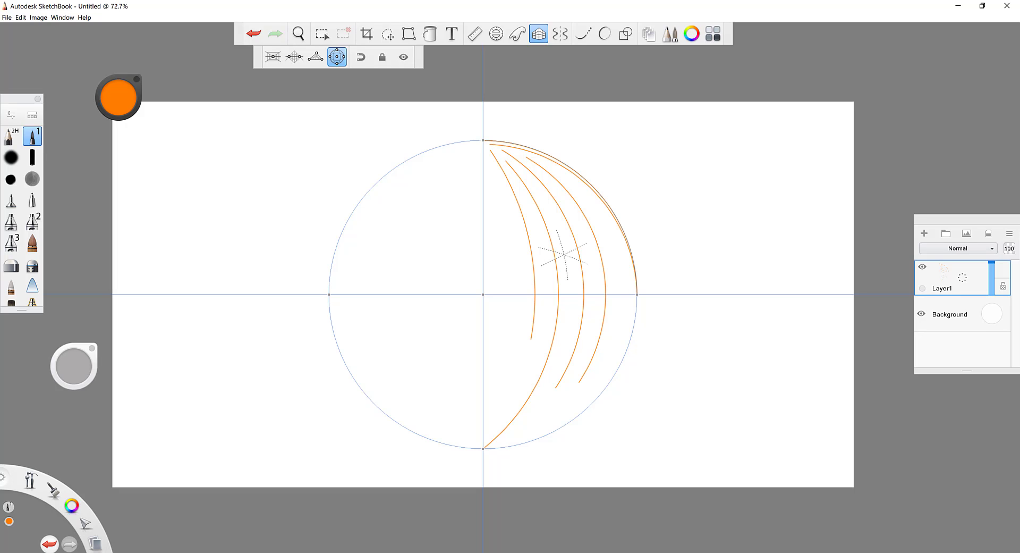
Step: Switch to the 3-point perspective guide and draw six straight orange lines toward its upper vanishing point on the cleared layer
click(316, 57)
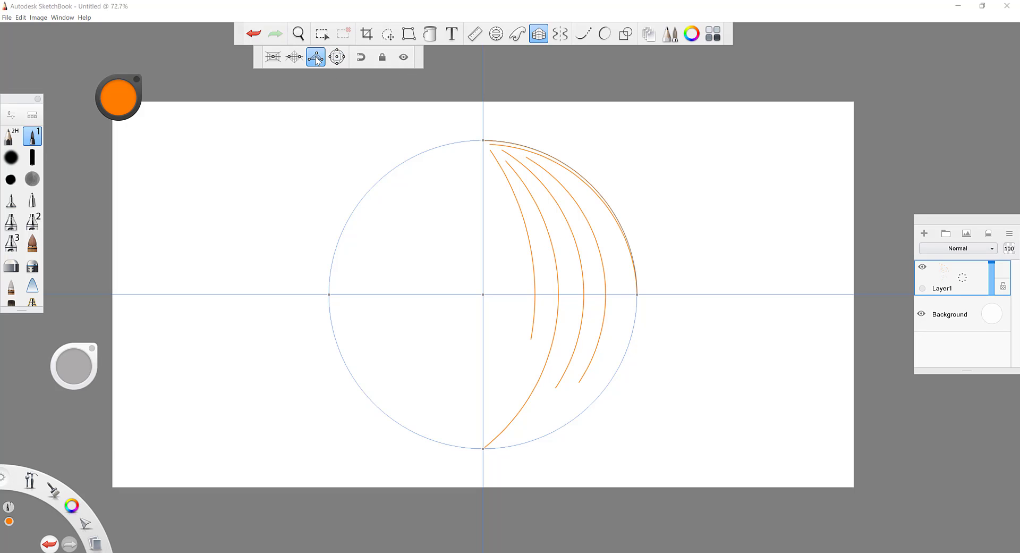
click(969, 236)
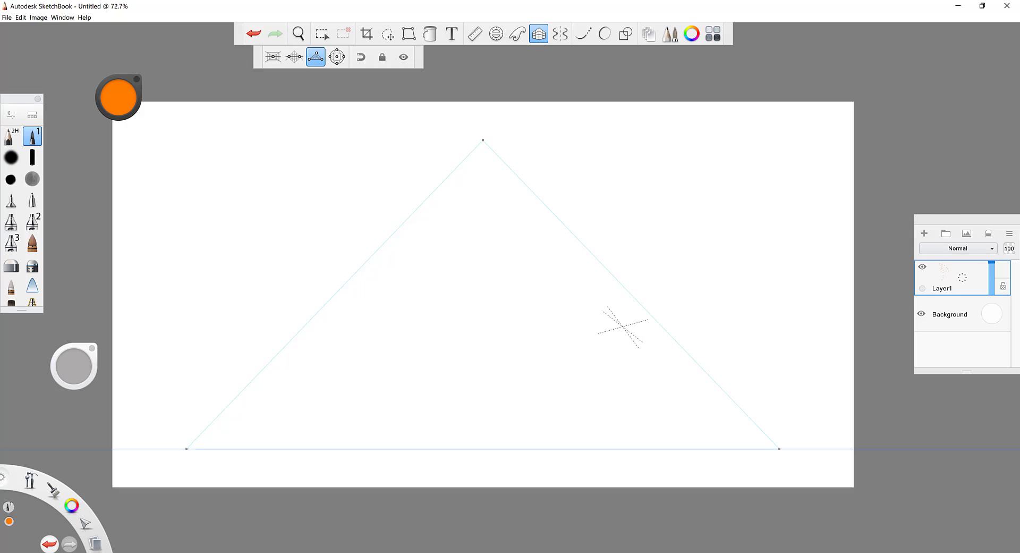
drag(278, 325, 357, 247)
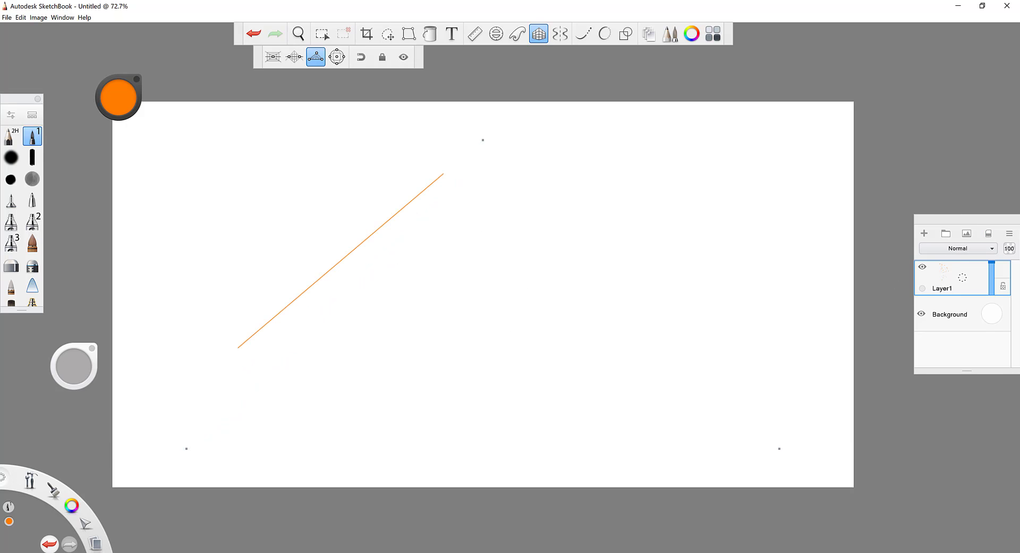
drag(444, 173, 478, 144)
drag(264, 361, 471, 151)
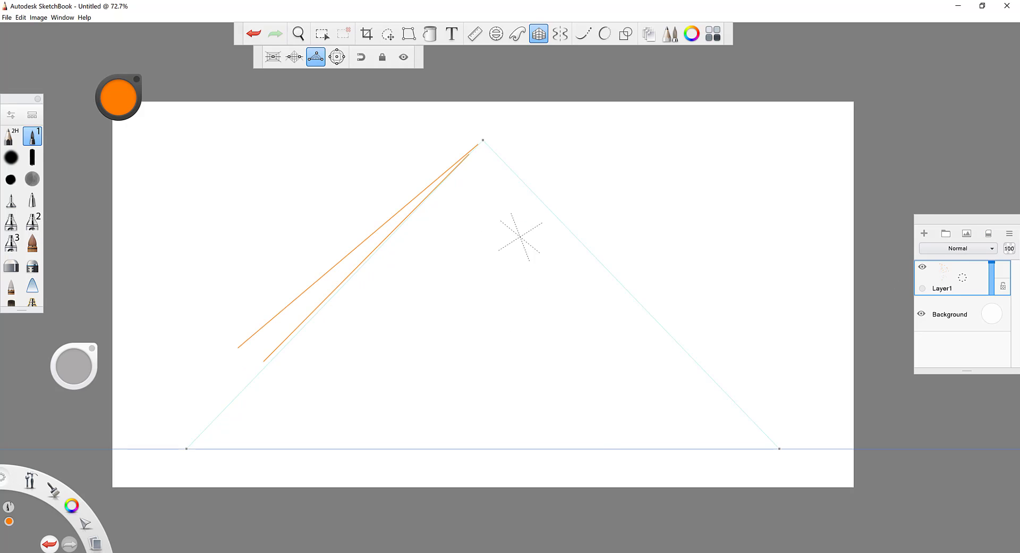
drag(403, 335, 475, 159)
drag(502, 335, 484, 153)
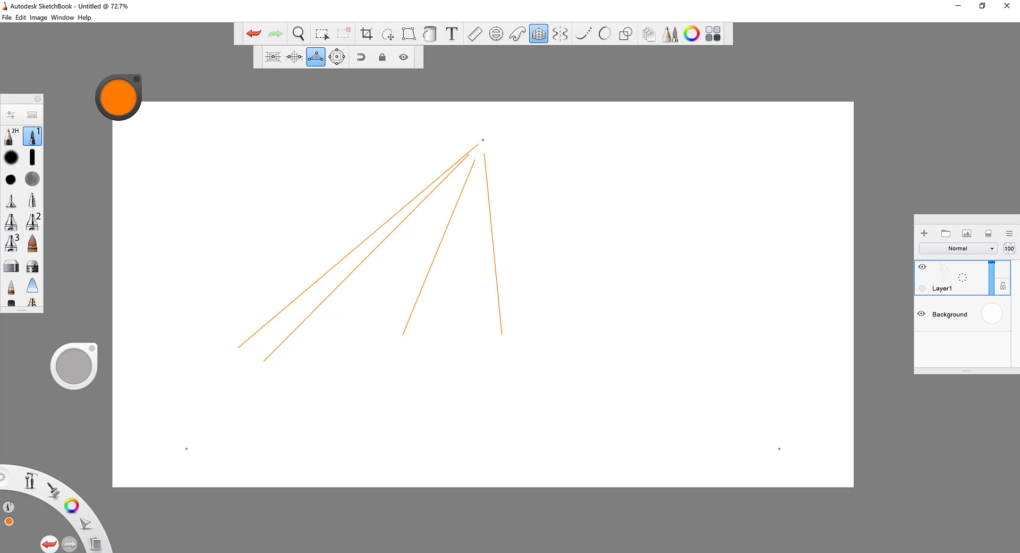
drag(555, 295, 486, 149)
drag(620, 304, 502, 163)
Step: Draw four crossing orange lines aligned to the two lower vanishing points and clear the layer
drag(251, 270, 564, 375)
drag(677, 259, 286, 409)
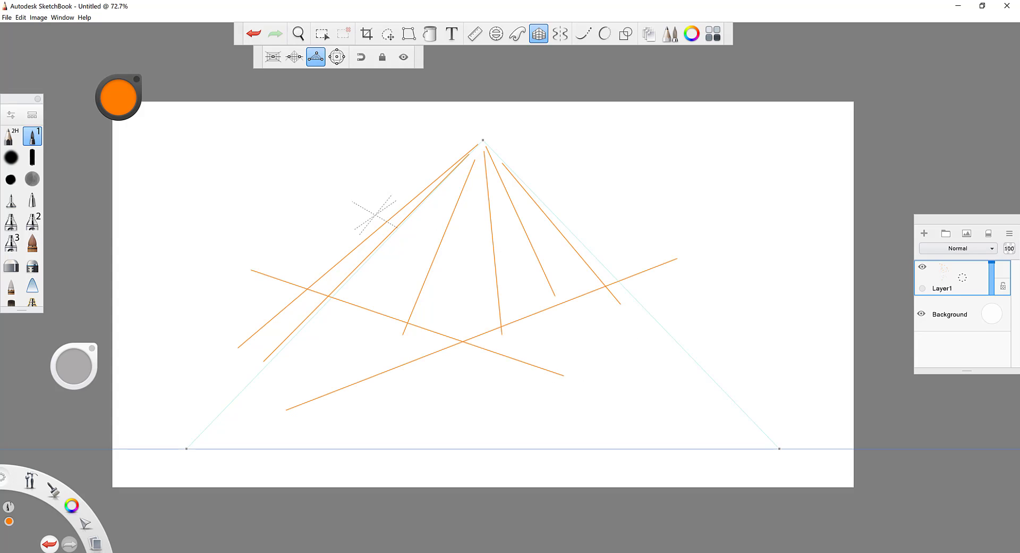
drag(366, 218, 558, 324)
drag(636, 223, 301, 391)
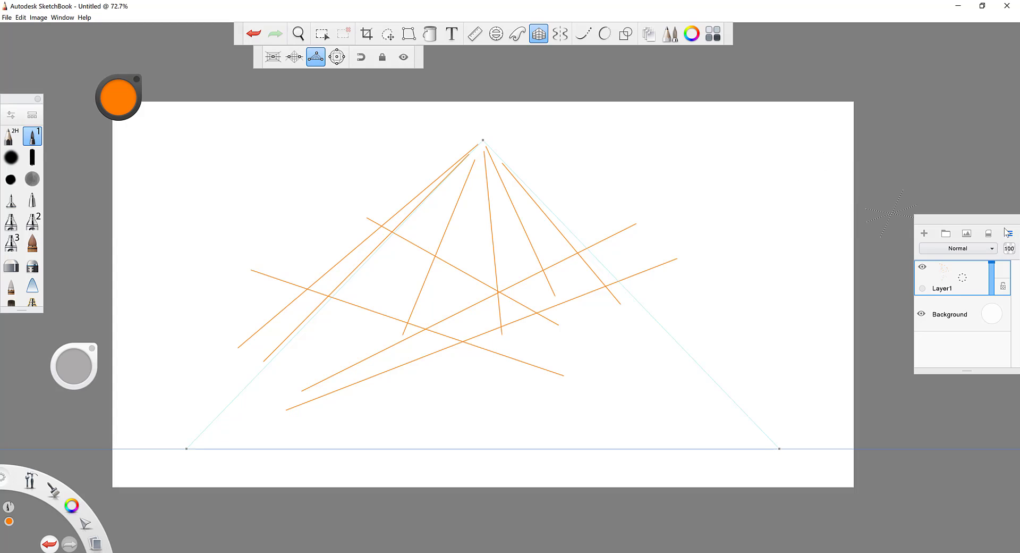
click(989, 233)
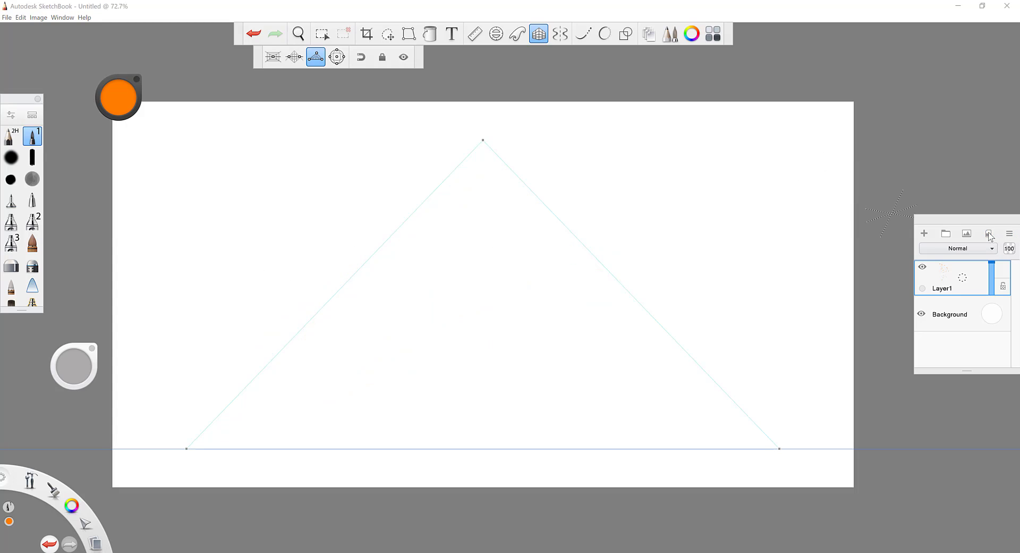
Step: Replace the perspective guides with vertical-axis symmetry and draw a wavy 2H pencil stroke beside the center line
click(561, 33)
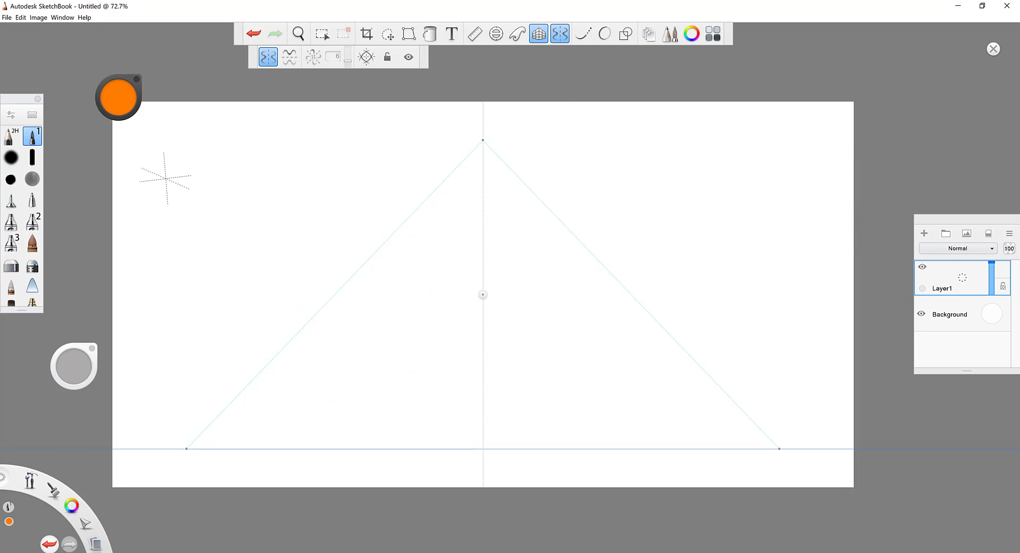
click(11, 136)
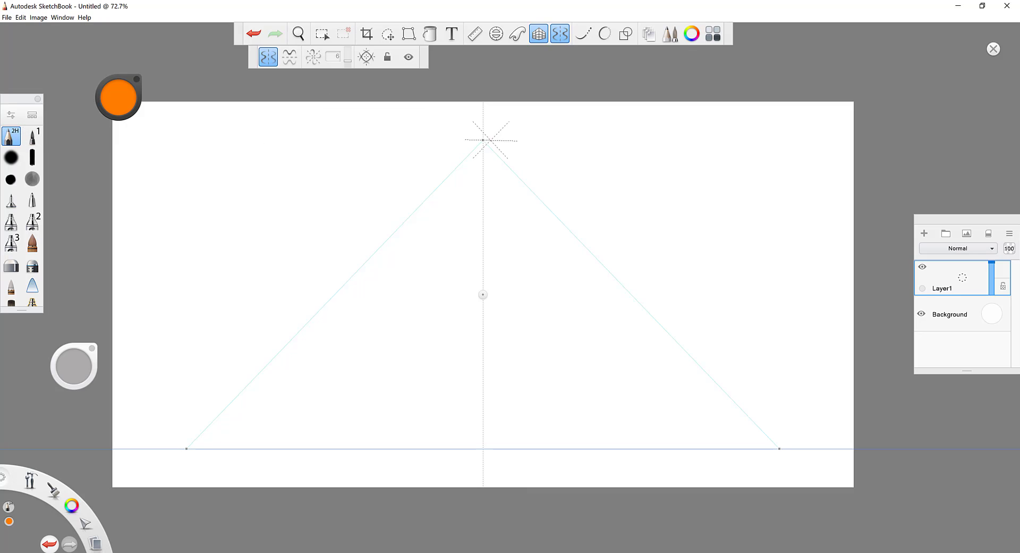
click(540, 32)
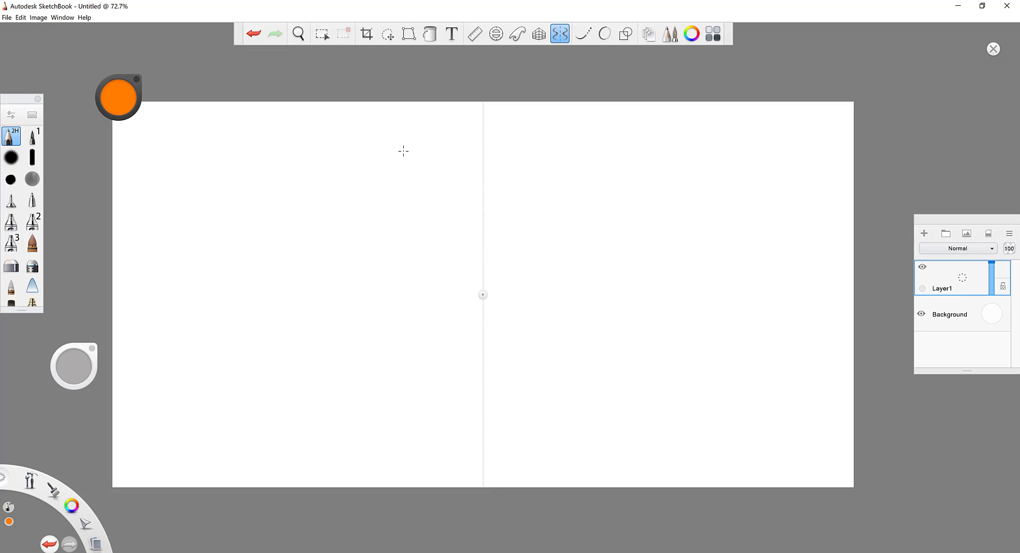
drag(426, 171, 425, 341)
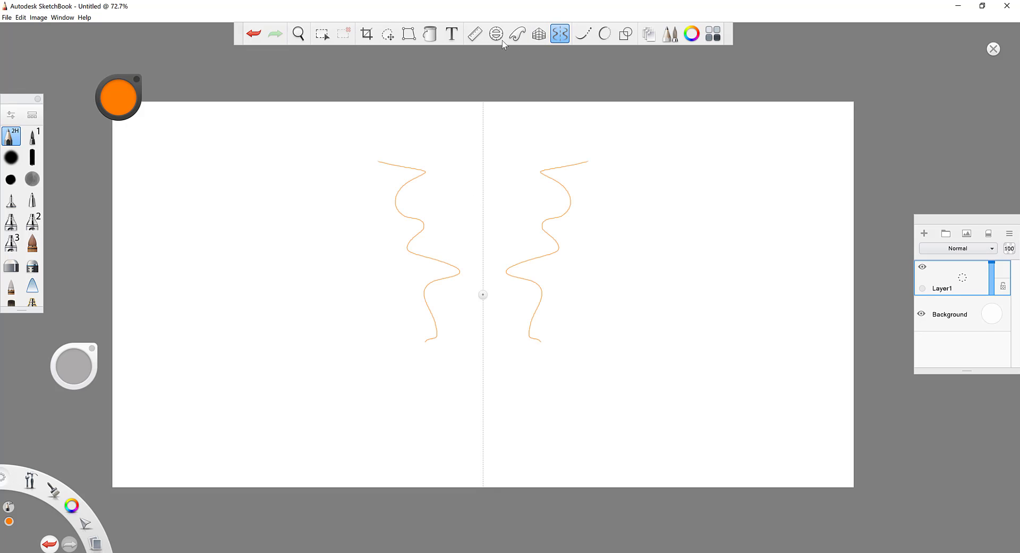
Step: Add the horizontal symmetry axis and draw a wavy stroke across the vertical axis in the upper half of the cleared layer
click(560, 33)
click(560, 33)
click(290, 56)
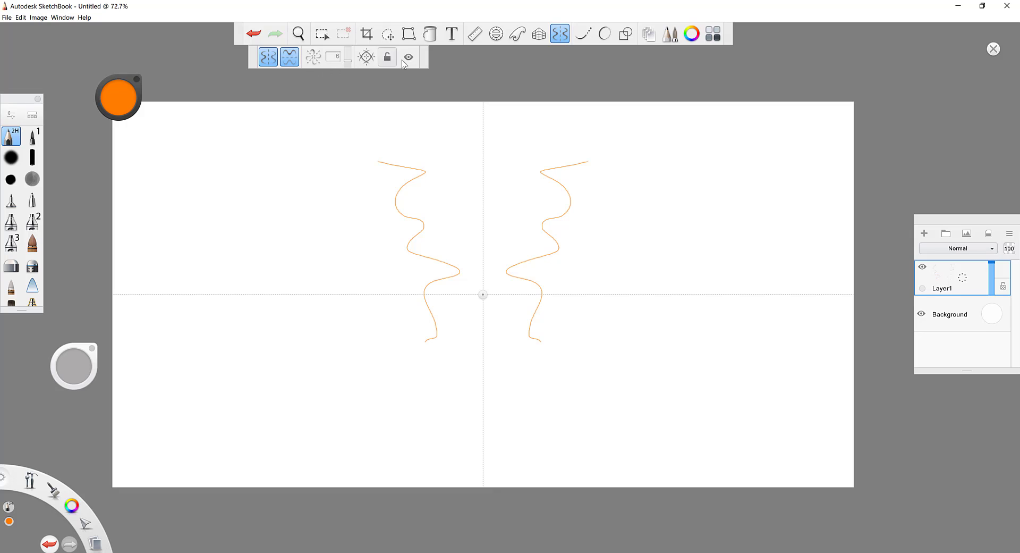
click(988, 234)
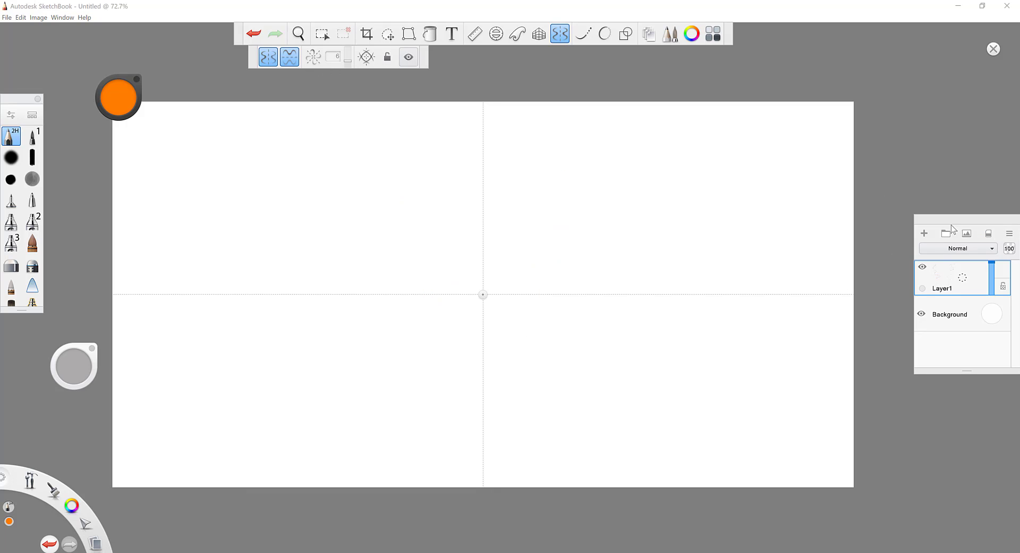
mouse_move(377, 218)
mouse_down()
mouse_move(411, 207)
mouse_move(551, 214)
mouse_up()
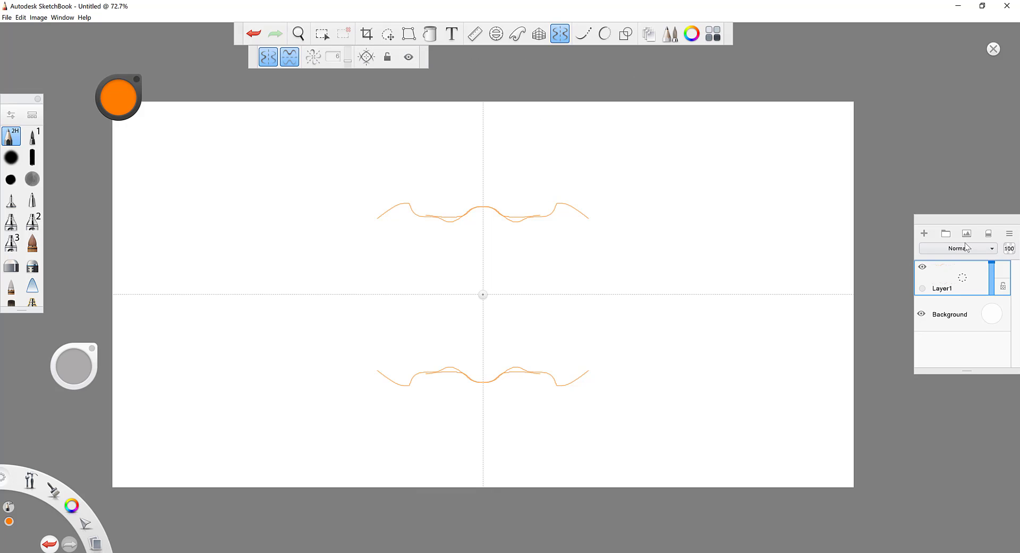
Step: Clear the layer, switch to radial symmetry with 6 sections and draw a small oval in the upper-left sector
click(989, 233)
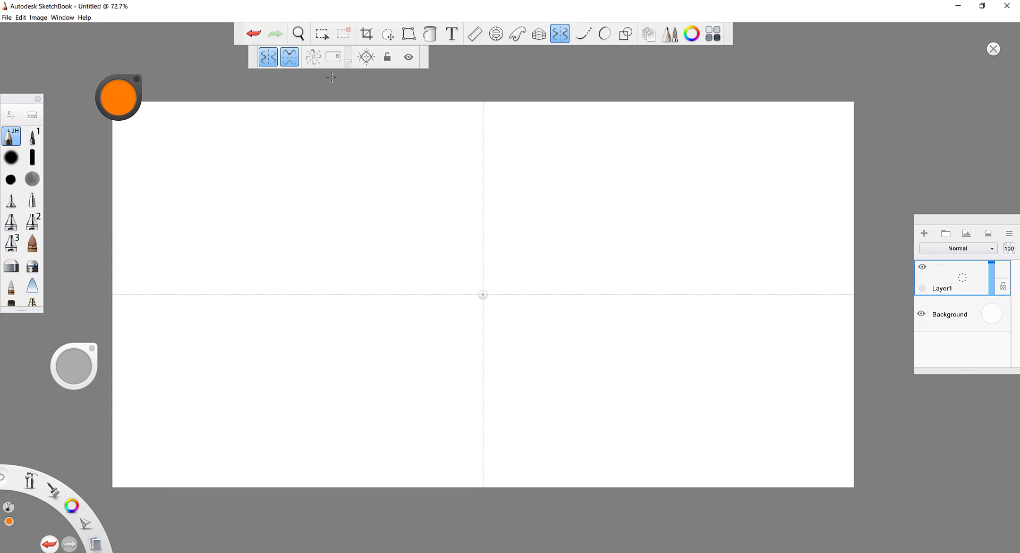
click(289, 58)
click(313, 57)
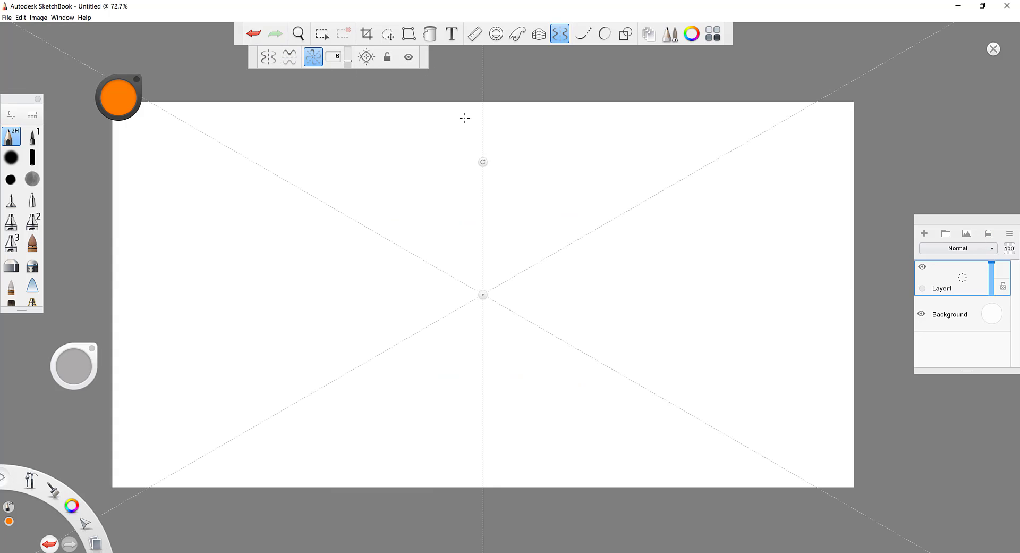
mouse_move(408, 163)
mouse_down()
mouse_move(416, 179)
mouse_move(406, 164)
mouse_up()
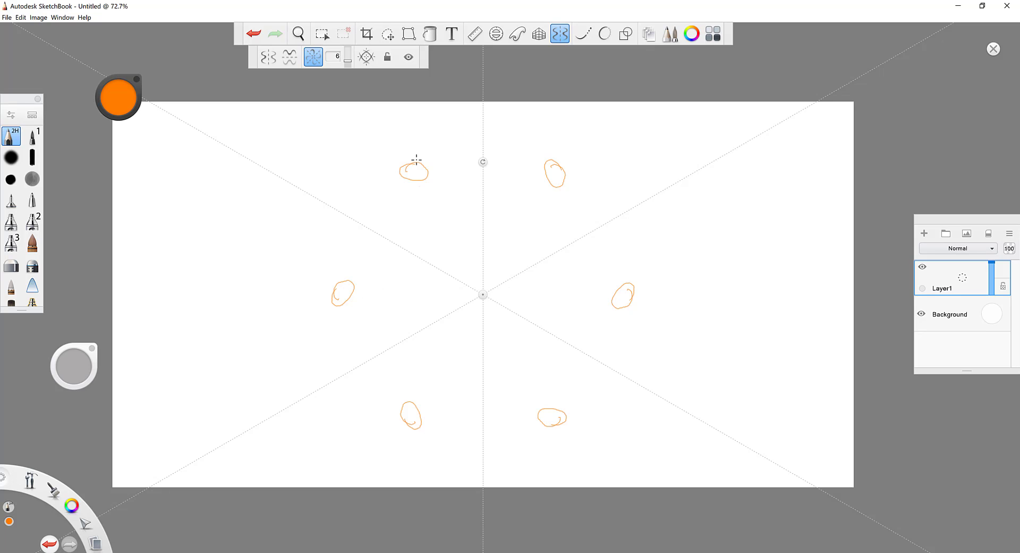
Step: Set the radial symmetry to 10 sections and draw a small closed loop near the center of the cleared layer
drag(347, 61, 348, 56)
click(988, 233)
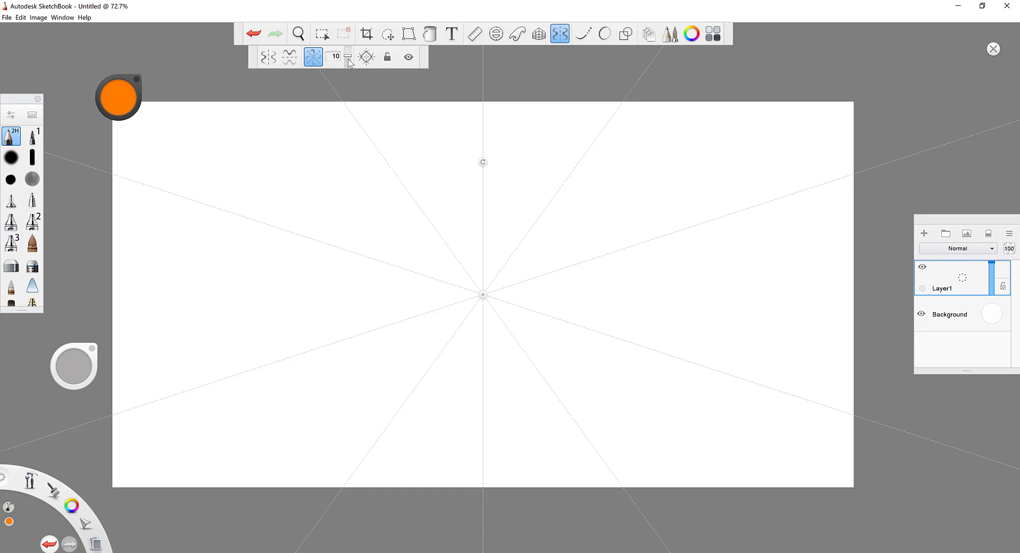
mouse_move(319, 148)
mouse_down()
mouse_move(321, 157)
mouse_move(313, 153)
mouse_up()
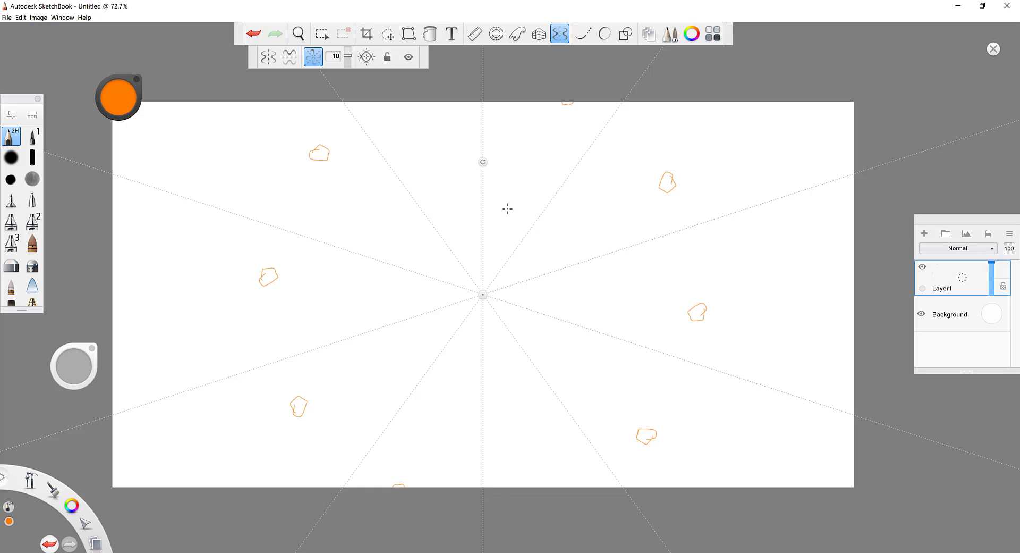
key(ctrl+z)
mouse_move(453, 218)
mouse_down()
mouse_move(458, 232)
mouse_move(456, 219)
mouse_up()
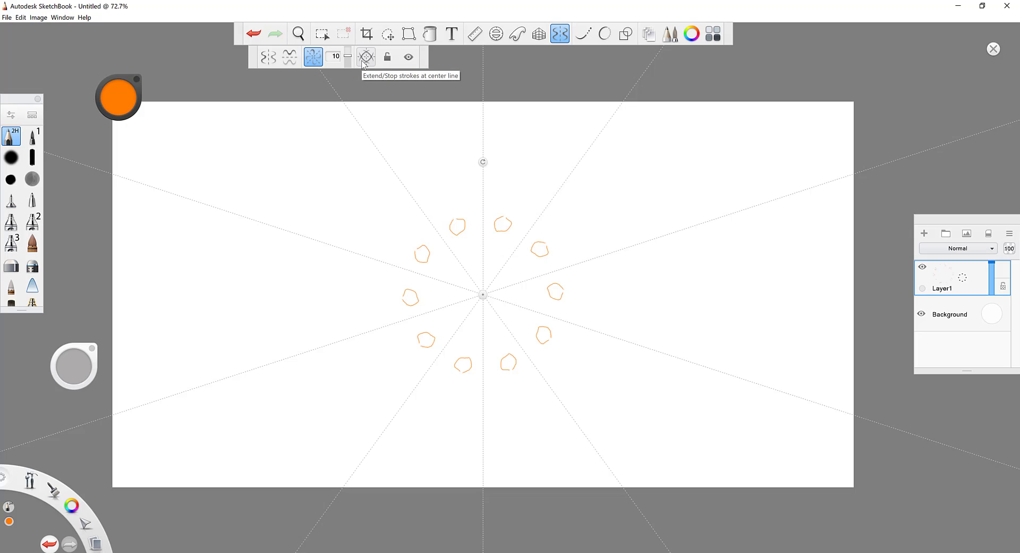
Step: Return to vertical-axis symmetry and draw two doubled-back arched strokes across the center line, locking the line before the second
click(268, 57)
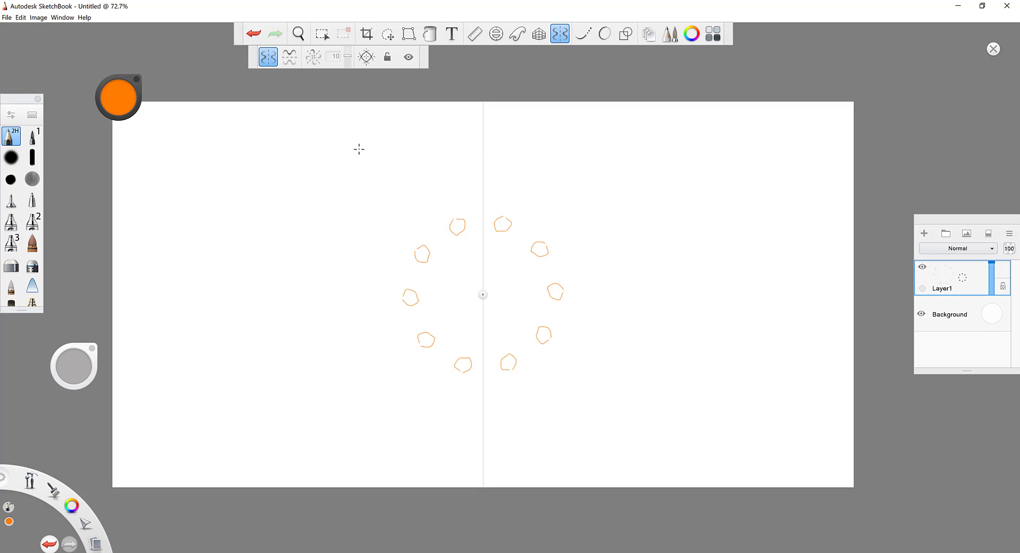
mouse_move(307, 165)
mouse_down()
mouse_move(369, 142)
mouse_move(461, 135)
mouse_move(557, 153)
mouse_move(689, 208)
mouse_up()
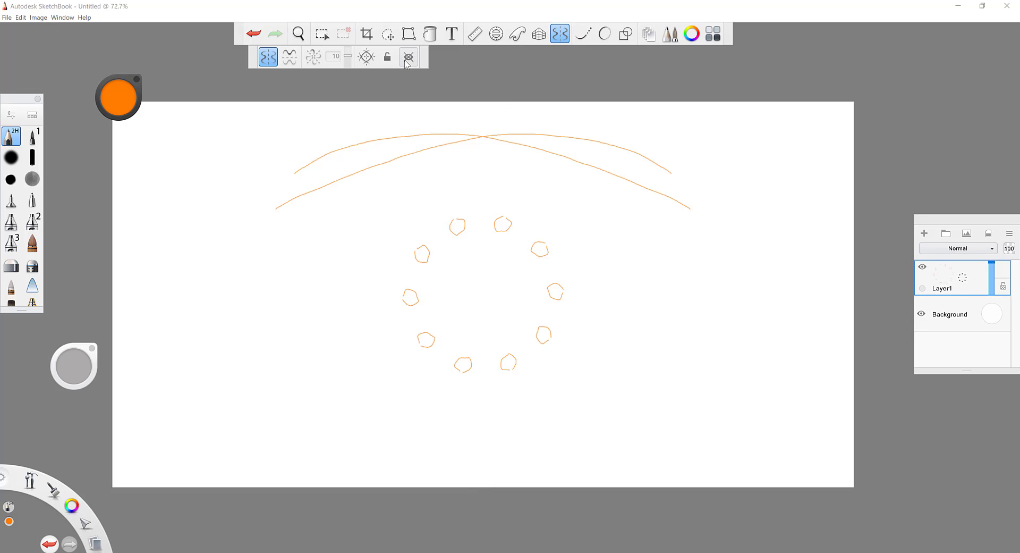
click(387, 58)
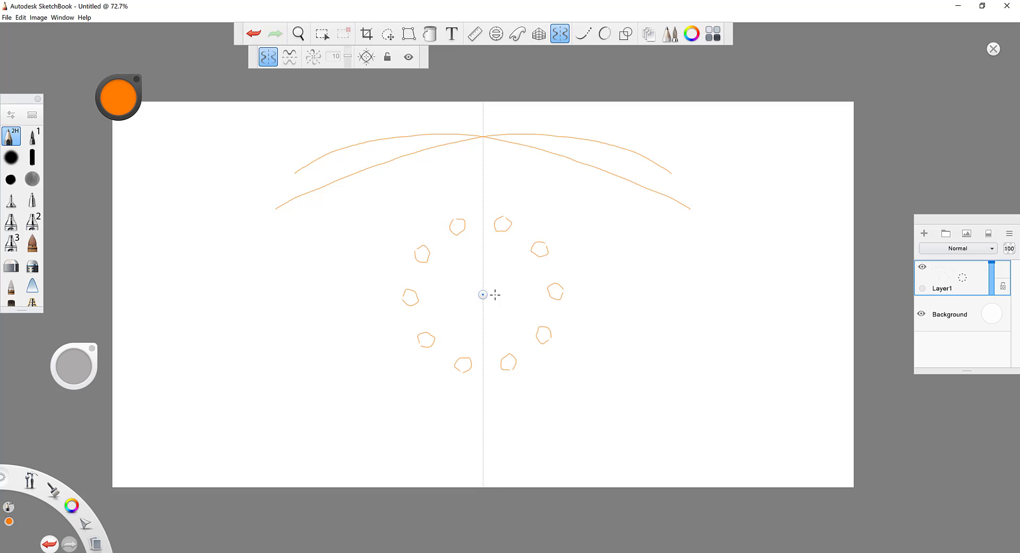
click(388, 57)
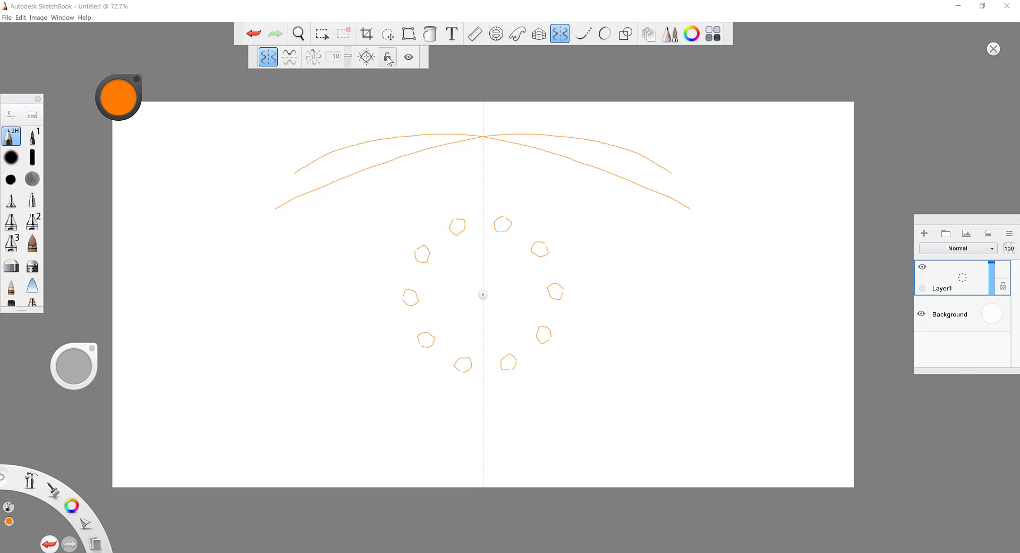
mouse_move(321, 228)
mouse_down()
mouse_move(405, 199)
mouse_move(512, 206)
mouse_move(644, 235)
mouse_up()
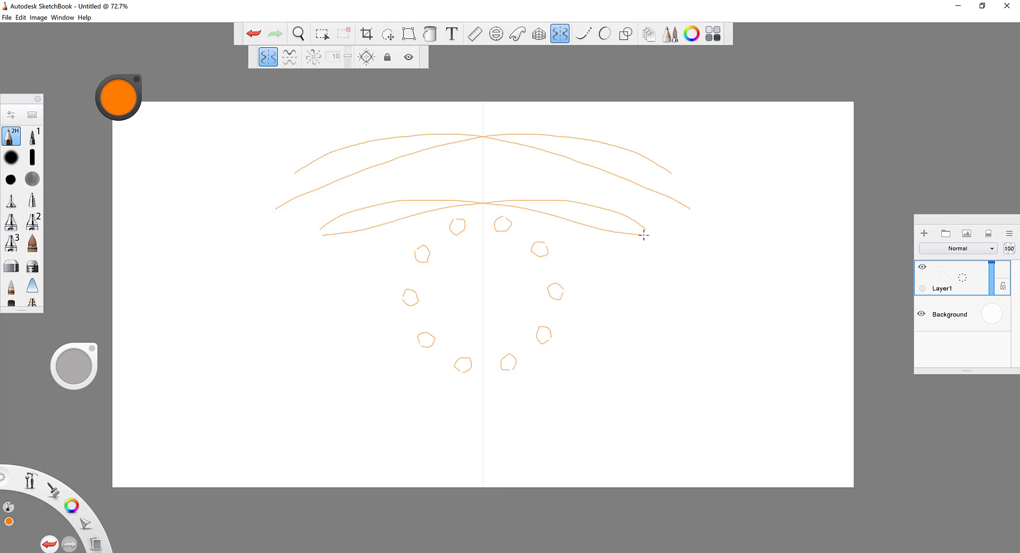
Step: Set symmetry strokes to stop at the center line and draw several back-and-forth strokes over it through the ring of loops
click(370, 61)
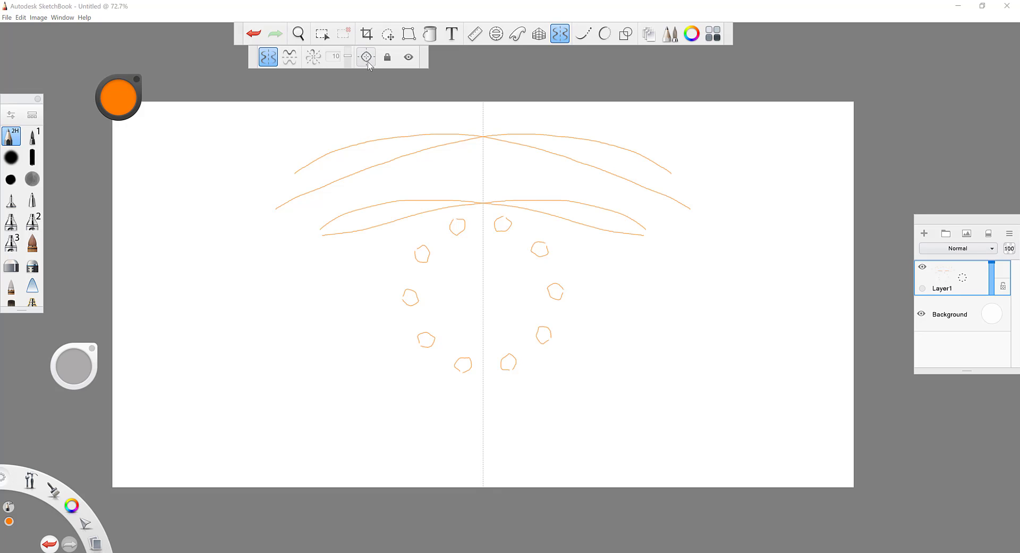
mouse_move(347, 345)
mouse_down()
mouse_move(538, 301)
mouse_move(429, 315)
mouse_move(532, 300)
mouse_move(428, 296)
mouse_move(565, 293)
mouse_move(404, 277)
mouse_move(486, 260)
mouse_up()
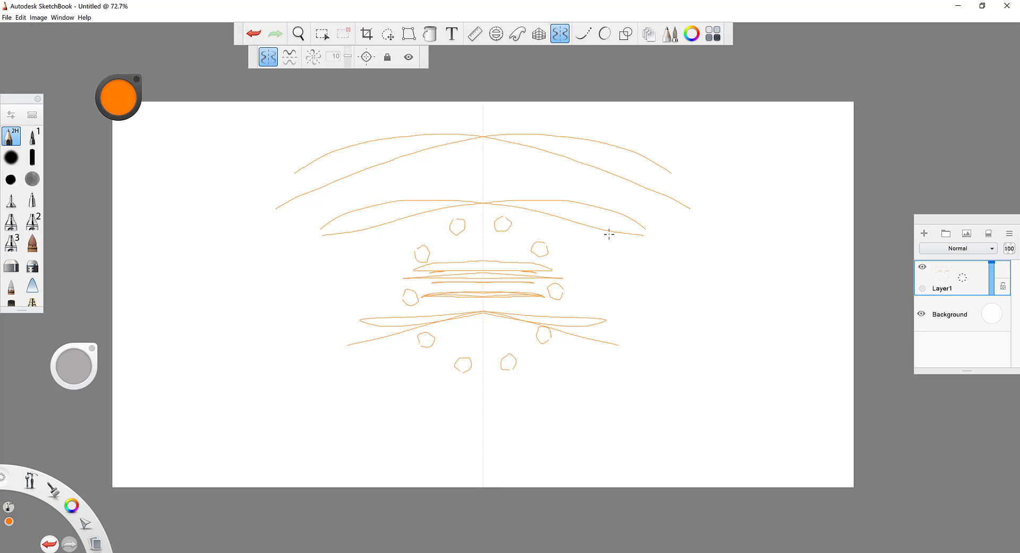
mouse_move(491, 242)
mouse_down()
mouse_move(402, 241)
mouse_move(547, 231)
mouse_move(409, 213)
mouse_move(524, 207)
mouse_up()
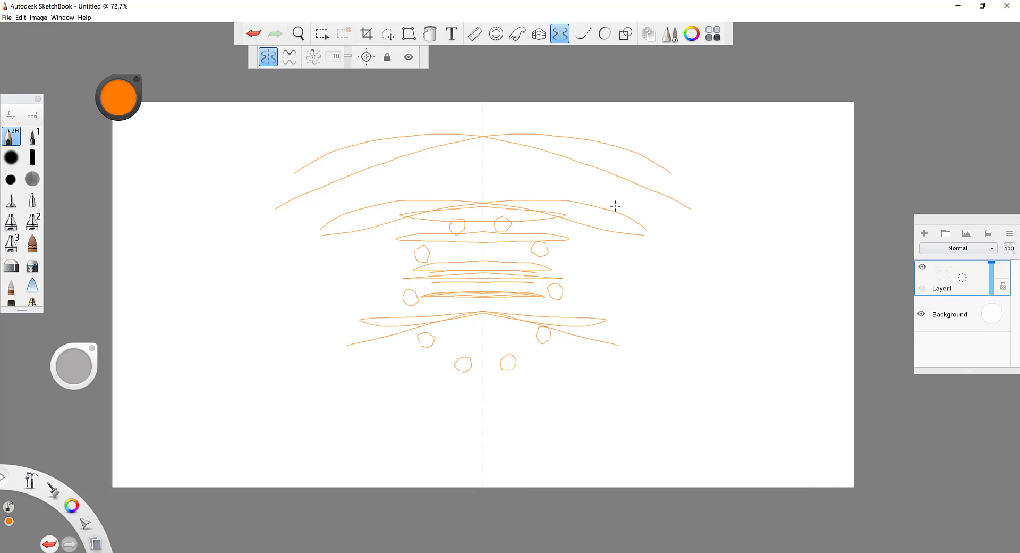
Step: On the cleared layer, draw a mirrored wavy curve to the center line with Steady Stroke on and another above it with it off
click(988, 234)
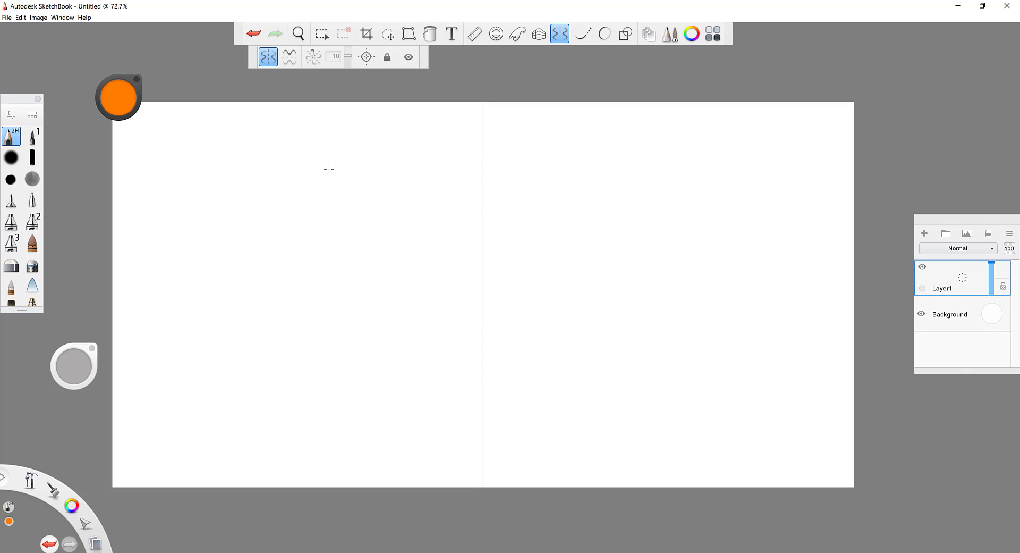
click(583, 33)
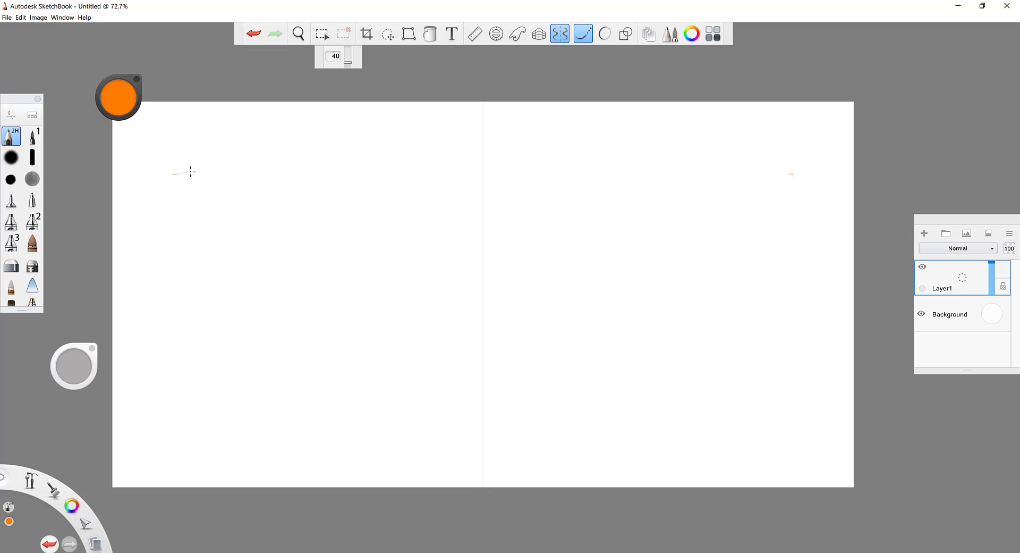
mouse_move(207, 171)
mouse_down()
mouse_move(232, 179)
mouse_move(287, 246)
mouse_move(326, 264)
mouse_move(371, 260)
mouse_move(439, 222)
mouse_move(483, 222)
mouse_up()
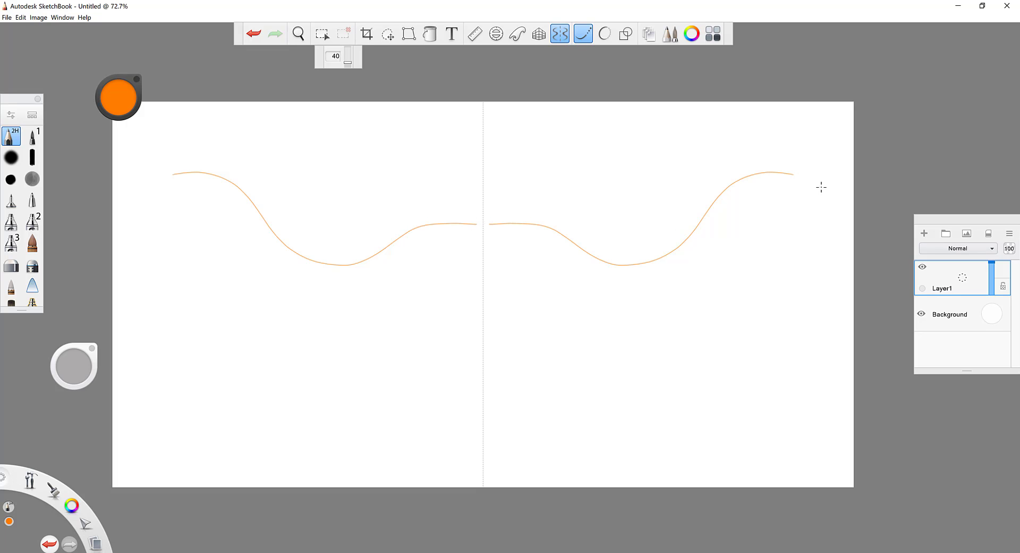
click(586, 38)
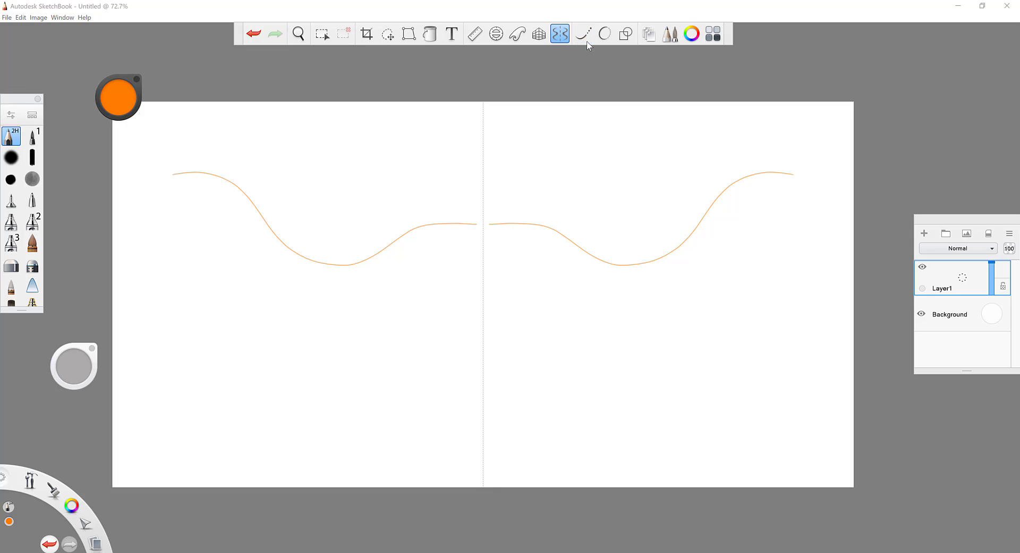
mouse_move(177, 157)
mouse_down()
mouse_move(238, 162)
mouse_move(328, 229)
mouse_move(356, 229)
mouse_move(397, 209)
mouse_move(483, 204)
mouse_up()
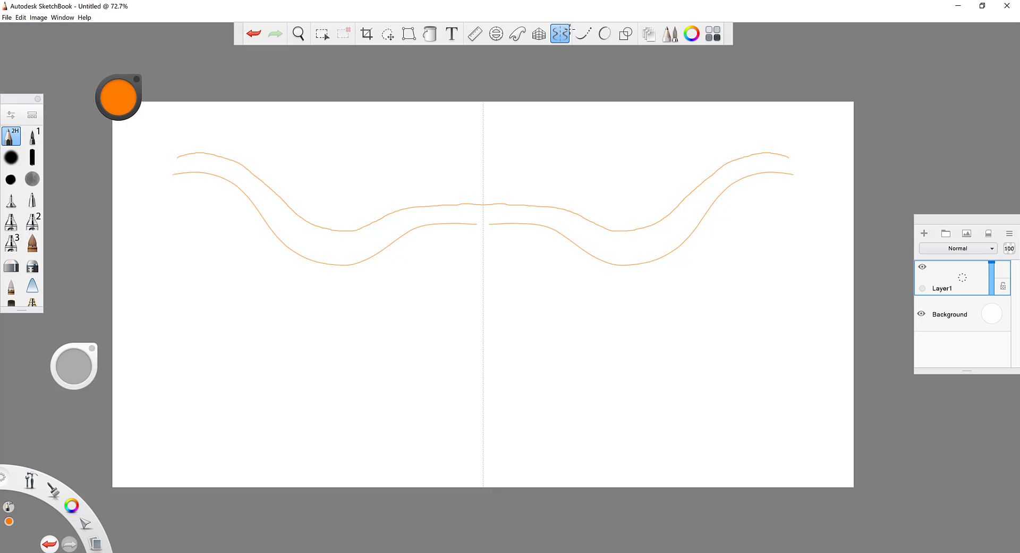
Step: Draw two more wavy curves below the others, one with Steady Stroke set to 11 and the lowest with it set to 160
click(583, 33)
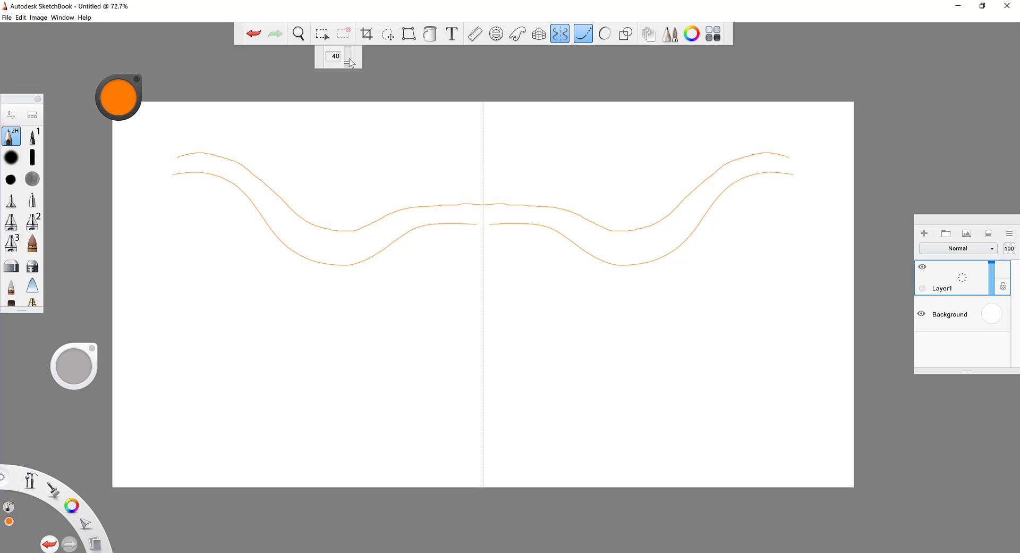
drag(348, 62, 348, 65)
mouse_move(174, 264)
mouse_down()
mouse_move(209, 263)
mouse_move(302, 317)
mouse_move(351, 325)
mouse_move(432, 287)
mouse_move(483, 282)
mouse_up()
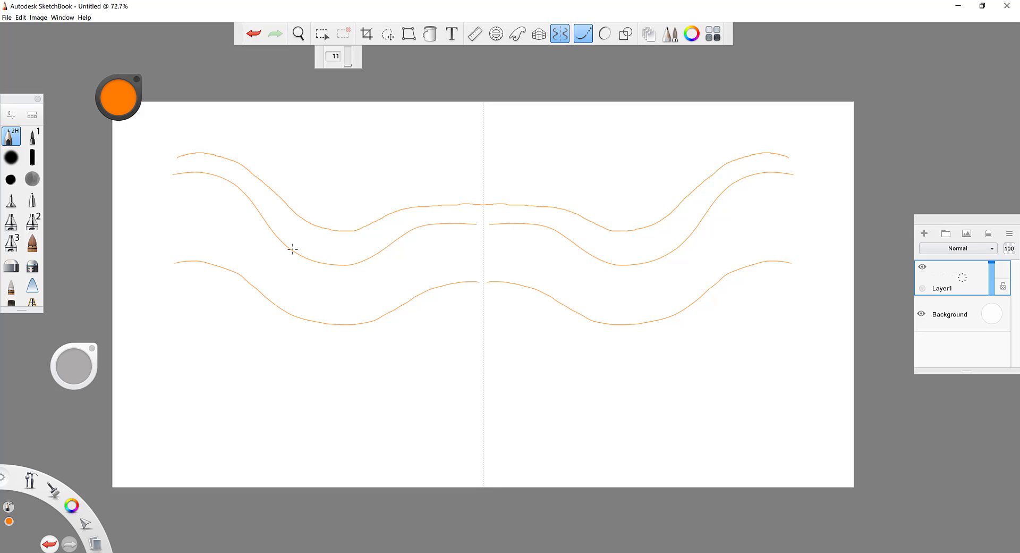
click(348, 52)
mouse_move(163, 315)
mouse_down()
mouse_move(209, 317)
mouse_move(251, 334)
mouse_move(293, 391)
mouse_move(321, 405)
mouse_move(365, 400)
mouse_move(412, 368)
mouse_move(437, 334)
mouse_move(519, 338)
mouse_up()
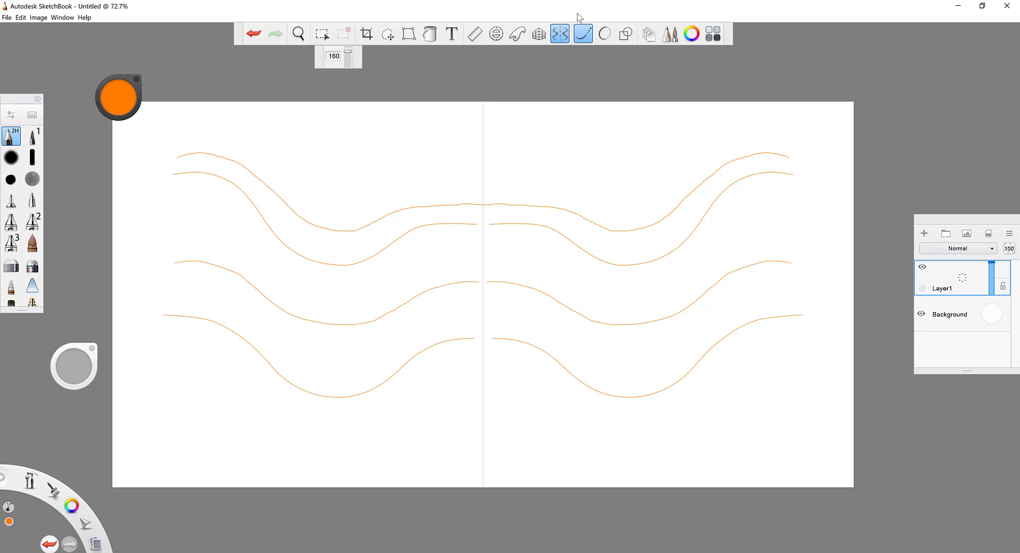
Step: Using brush 1 with Predictive Stroke at level 5, draw a wide oval, a small tilted oval and a wavy line above the curves
click(605, 33)
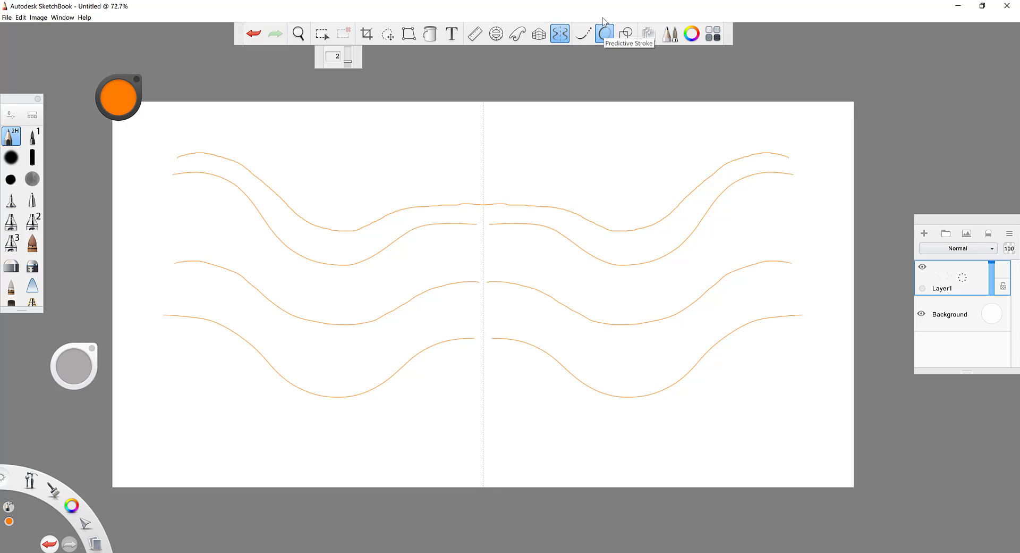
click(32, 137)
drag(348, 64, 348, 47)
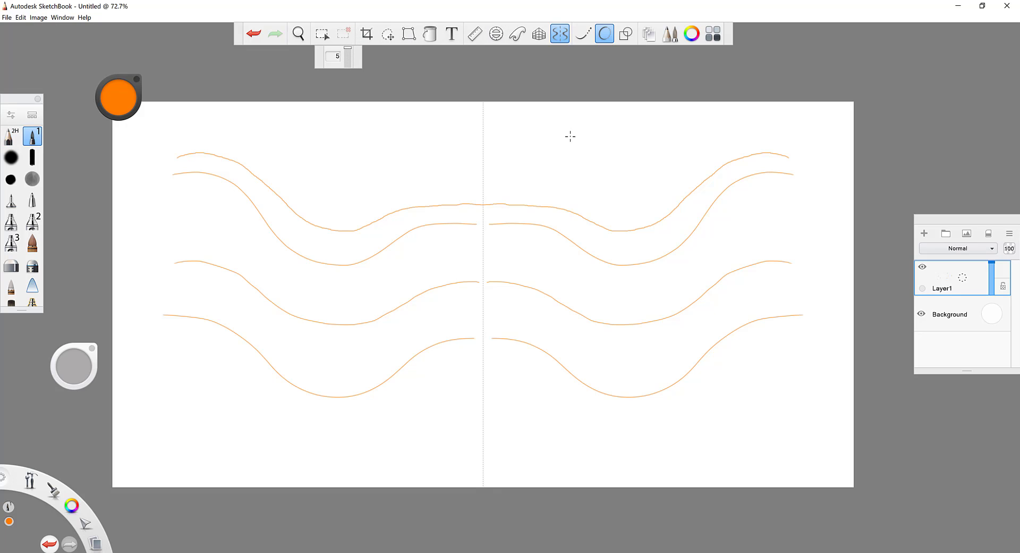
mouse_move(564, 131)
mouse_down()
mouse_move(561, 155)
mouse_move(585, 146)
mouse_move(558, 131)
mouse_up()
mouse_move(654, 147)
mouse_down()
mouse_move(645, 164)
mouse_move(654, 149)
mouse_up()
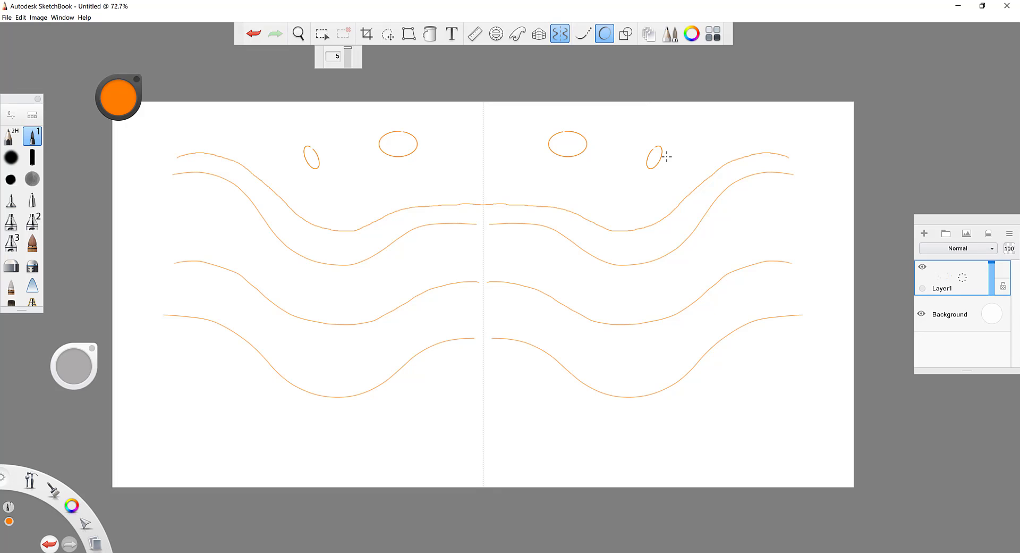
mouse_move(609, 144)
mouse_down()
mouse_move(679, 139)
mouse_move(733, 127)
mouse_up()
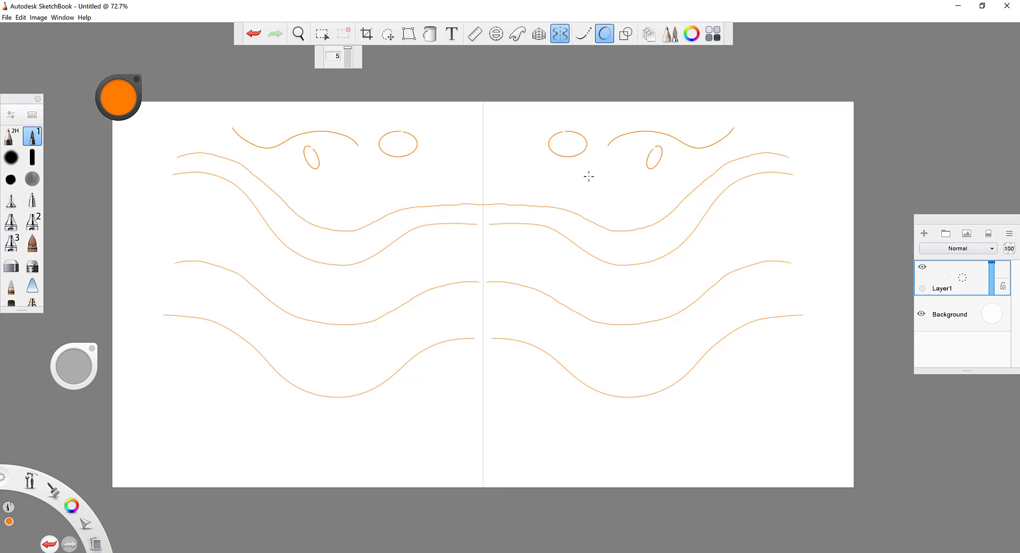
Step: Activate the straight-line shape tool and stack the orange color puck and gray brush puck at the canvas's upper-left corner
click(626, 33)
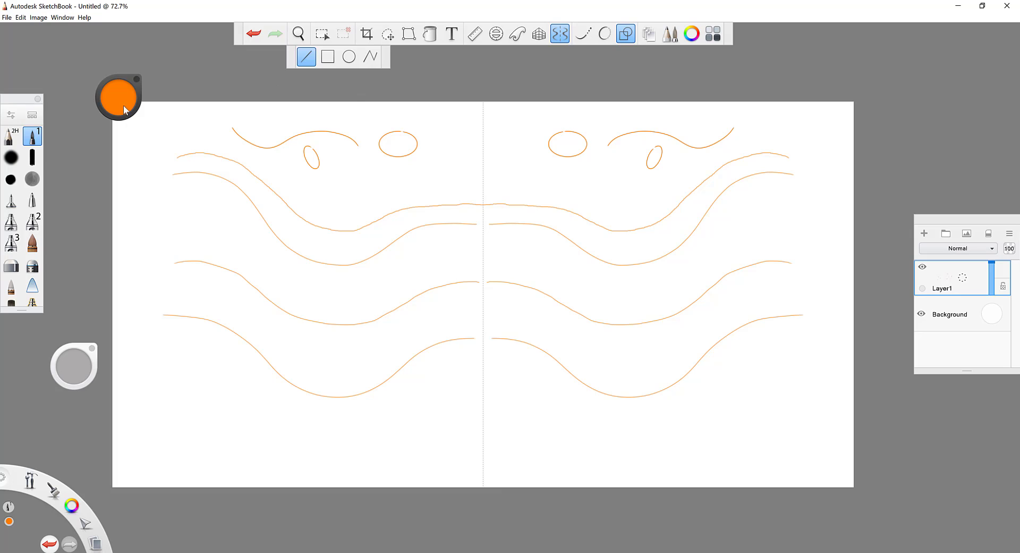
mouse_move(139, 91)
mouse_down()
mouse_move(162, 62)
mouse_move(149, 77)
mouse_up()
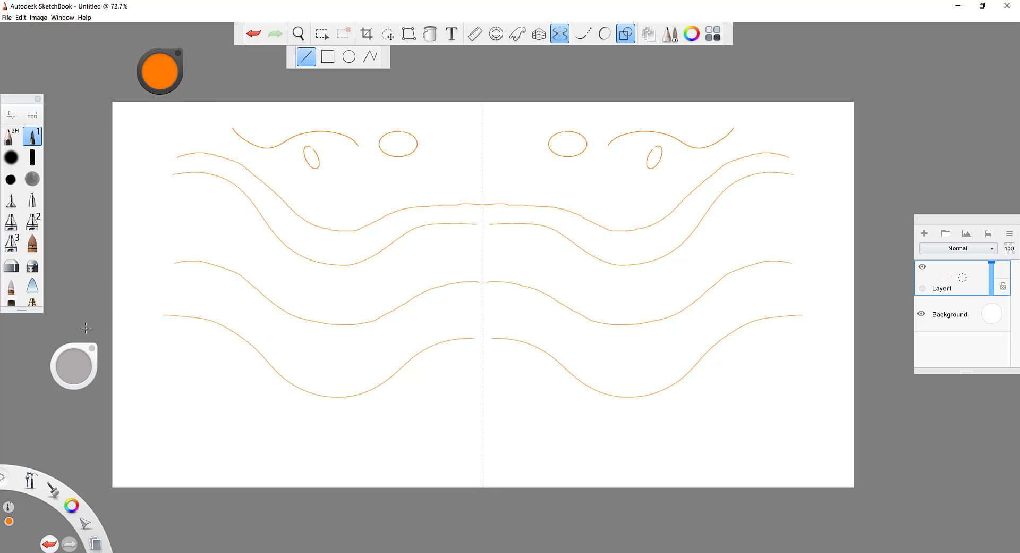
mouse_move(94, 357)
mouse_down()
mouse_move(139, 270)
mouse_move(171, 123)
mouse_up()
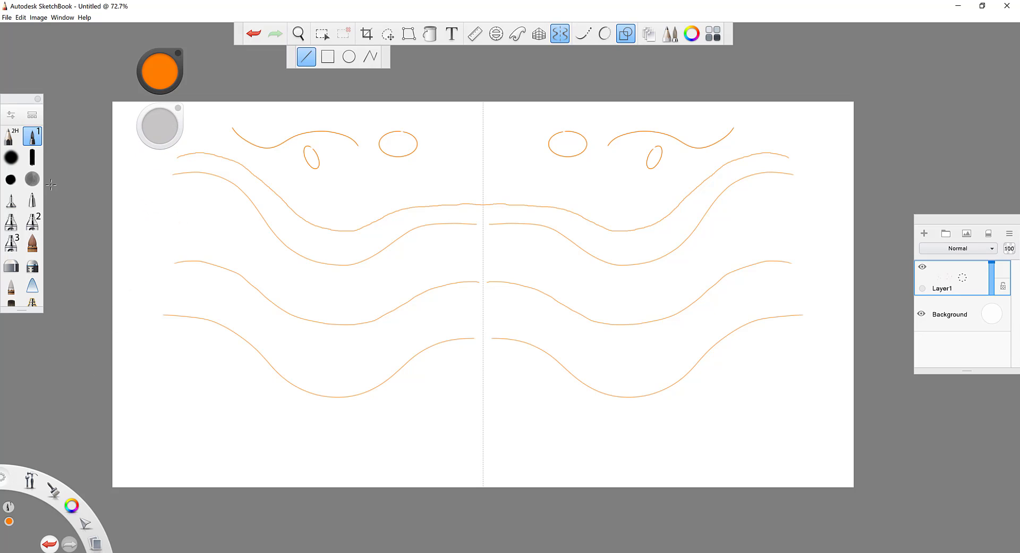